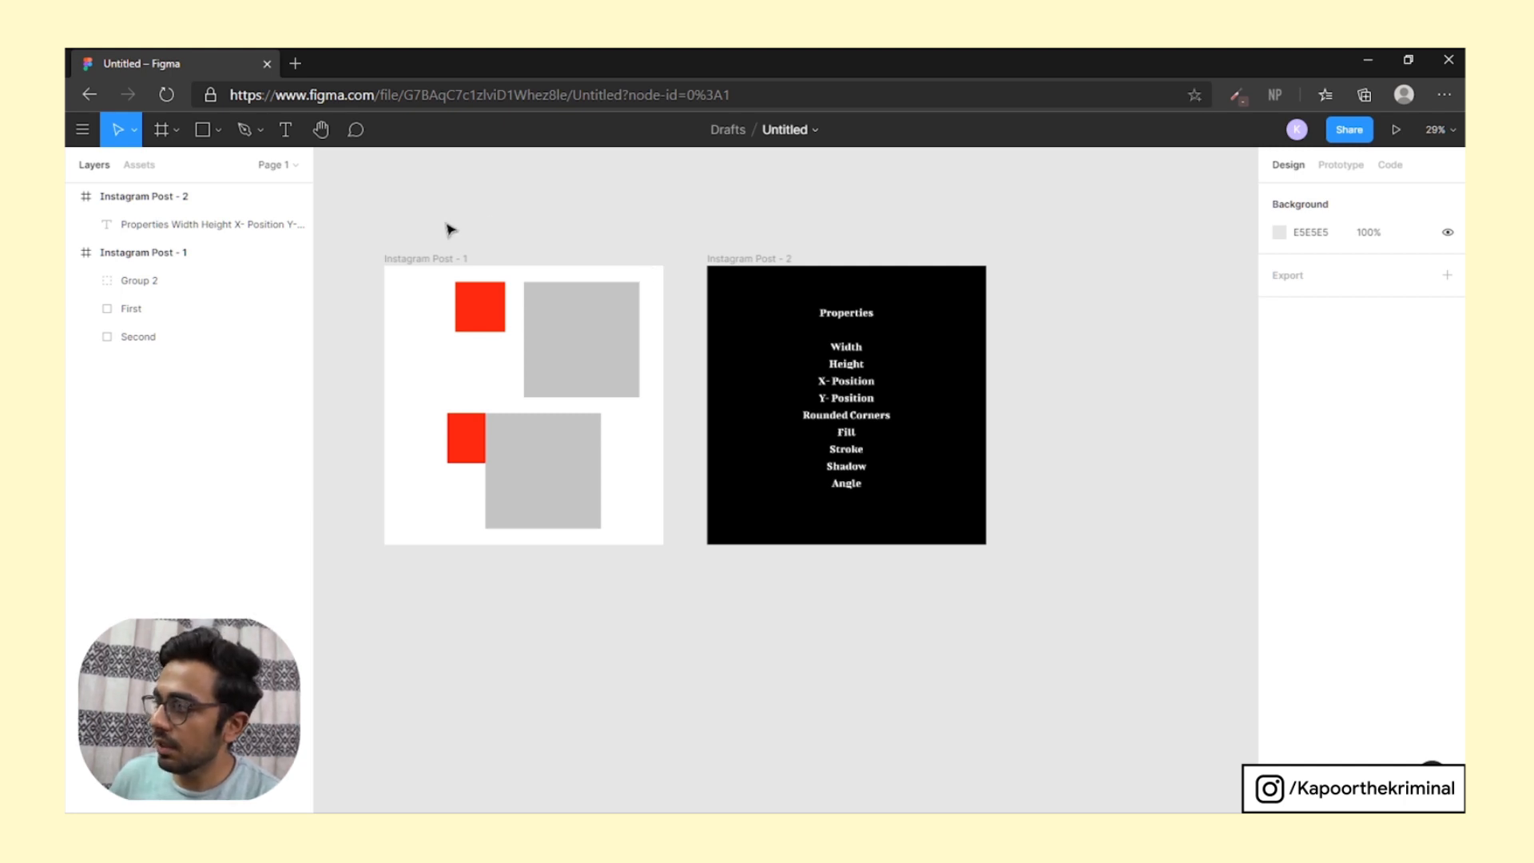
Examine the list of shape properties in the text on the black Instagram Post - 2 frame
click(772, 259)
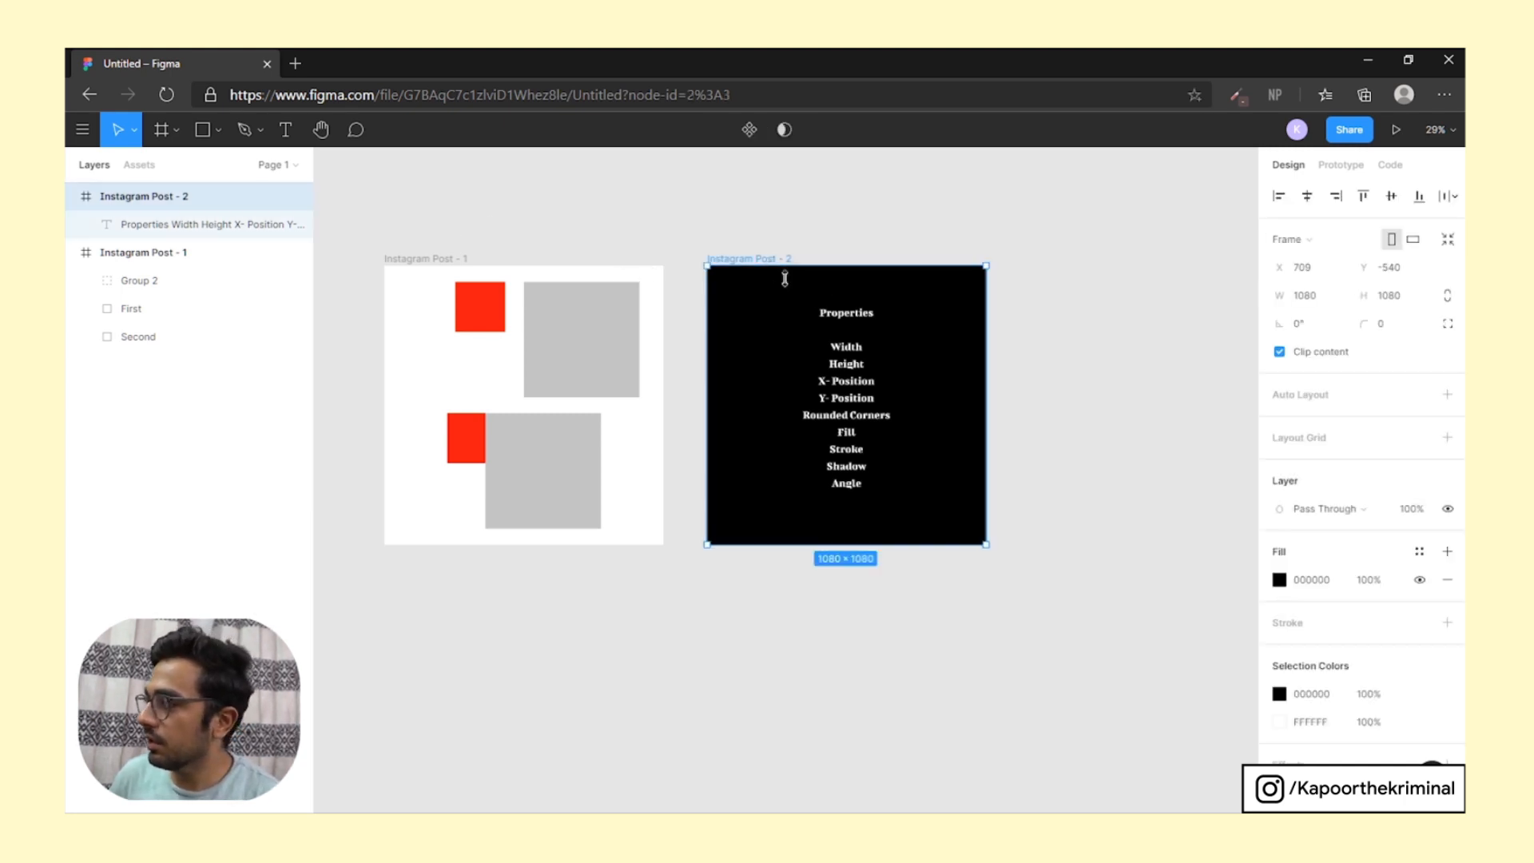
click(881, 323)
key(shift+2)
scroll(812, 346, down, 2)
scroll(767, 336, right, 3)
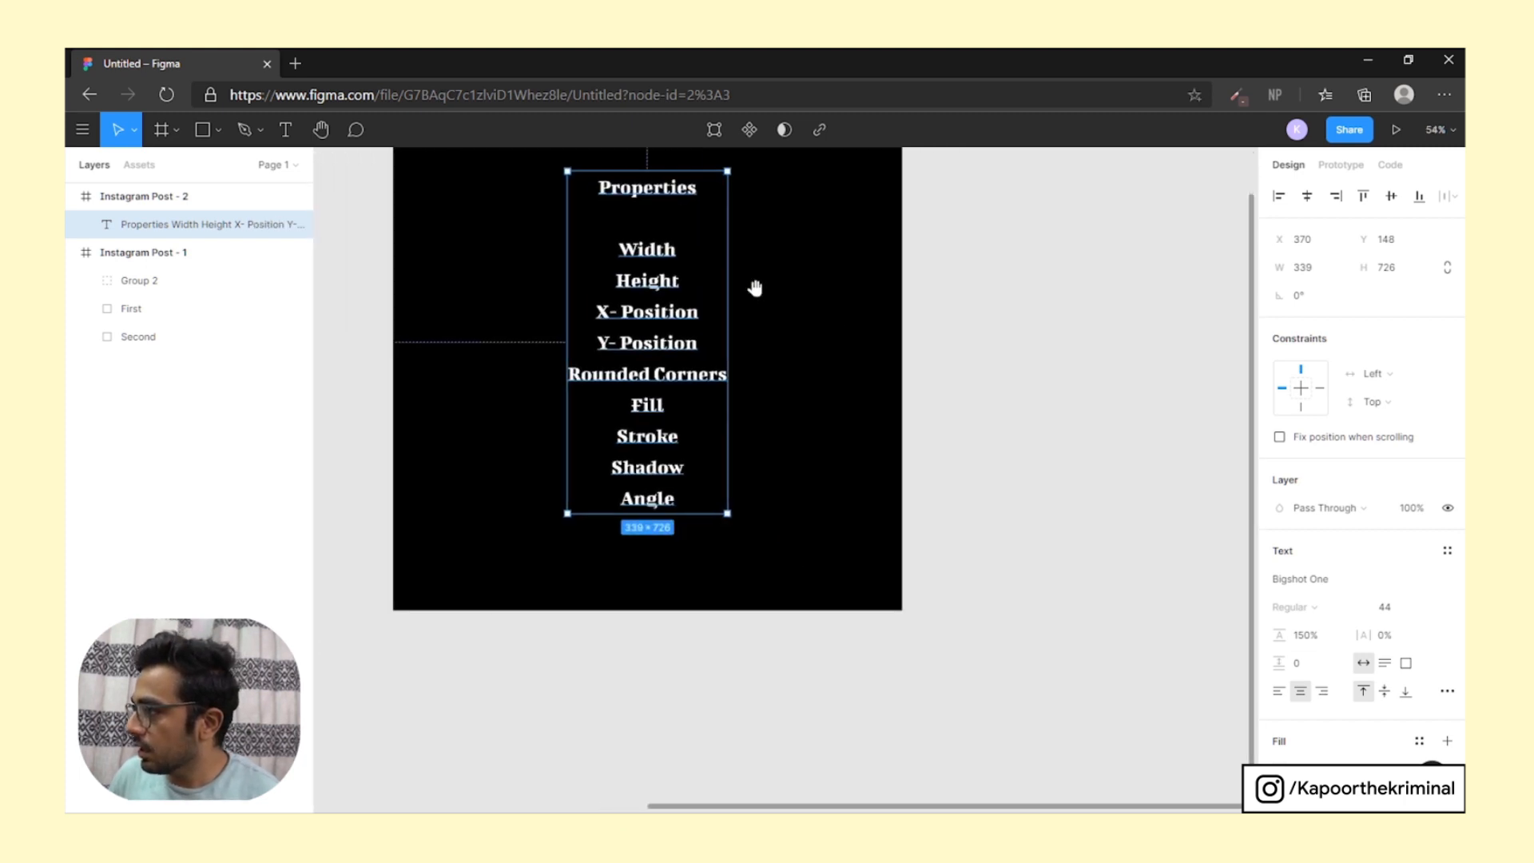
drag(755, 288, 870, 335)
scroll(772, 331, up, 5)
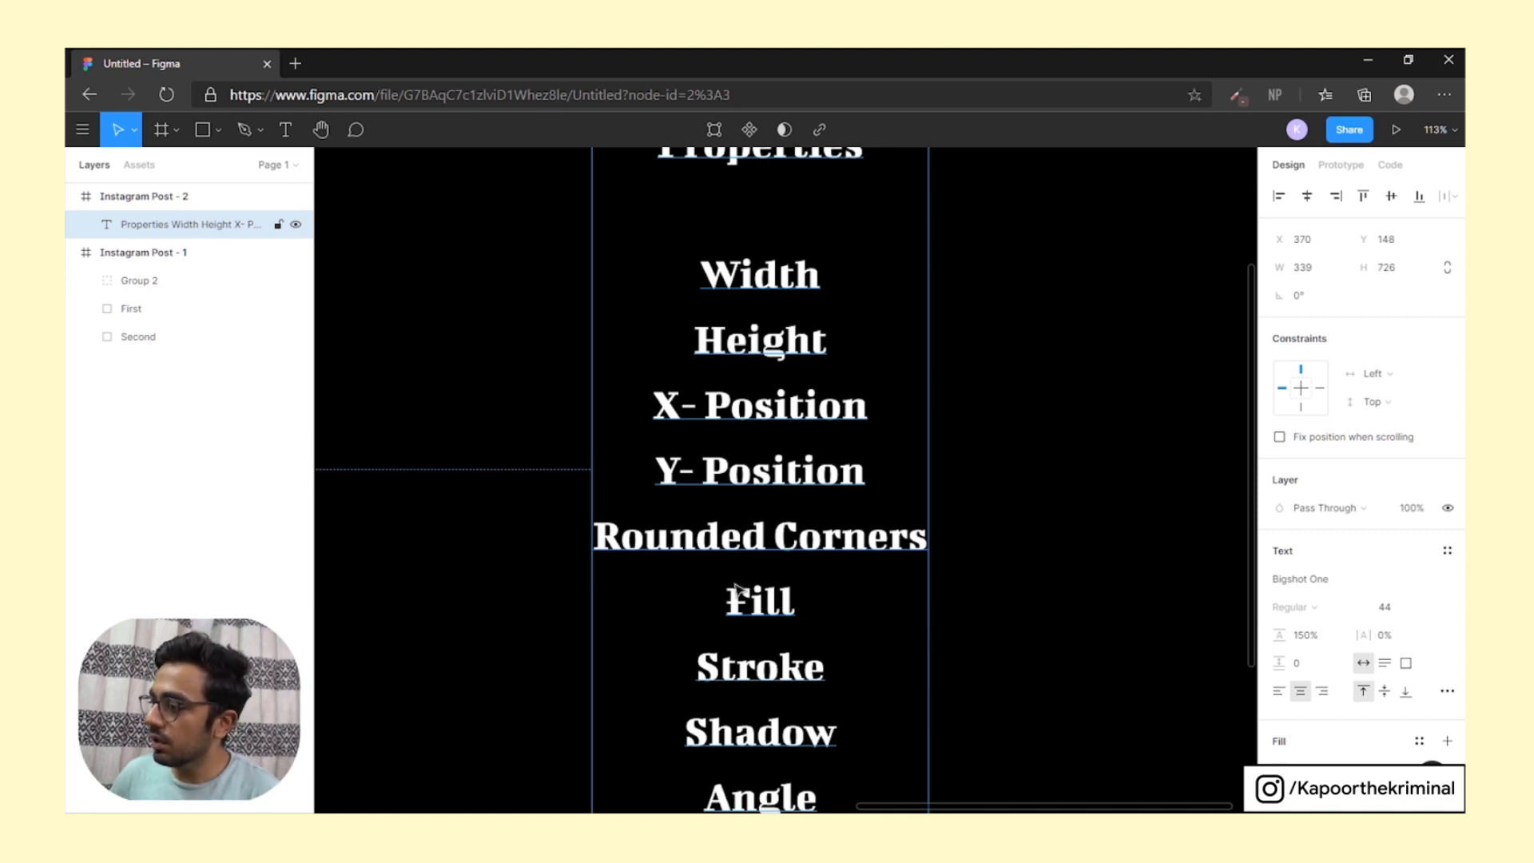
drag(738, 590, 735, 362)
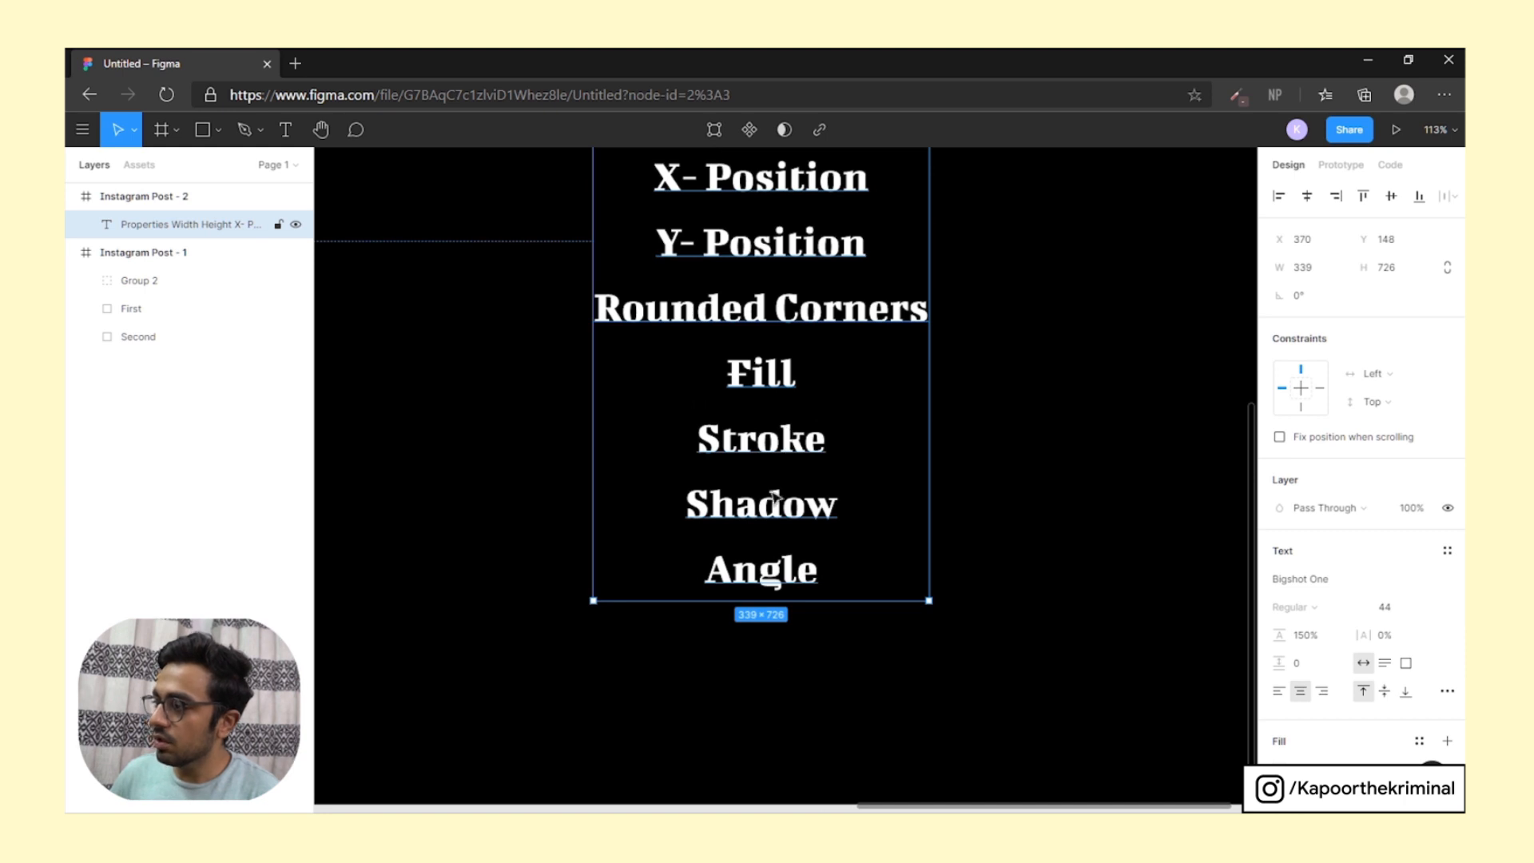
ctrl+scroll(762, 550, down, 3)
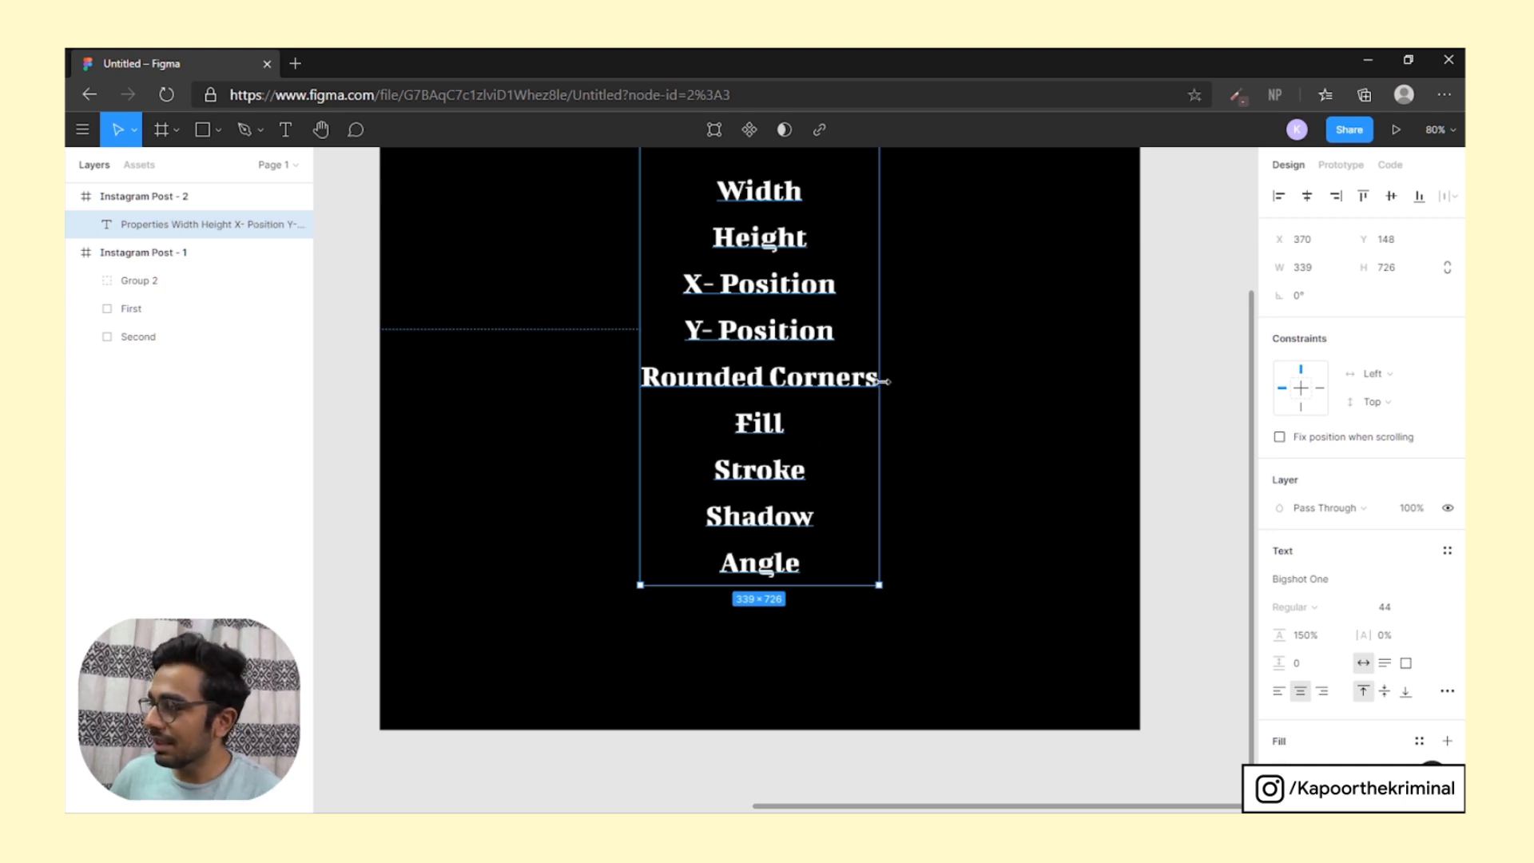
Add a 1080 × 1080 Instagram Post frame beside the black frame and align its top edge with it
click(919, 349)
ctrl+scroll(806, 350, down, 4)
drag(866, 287, 652, 371)
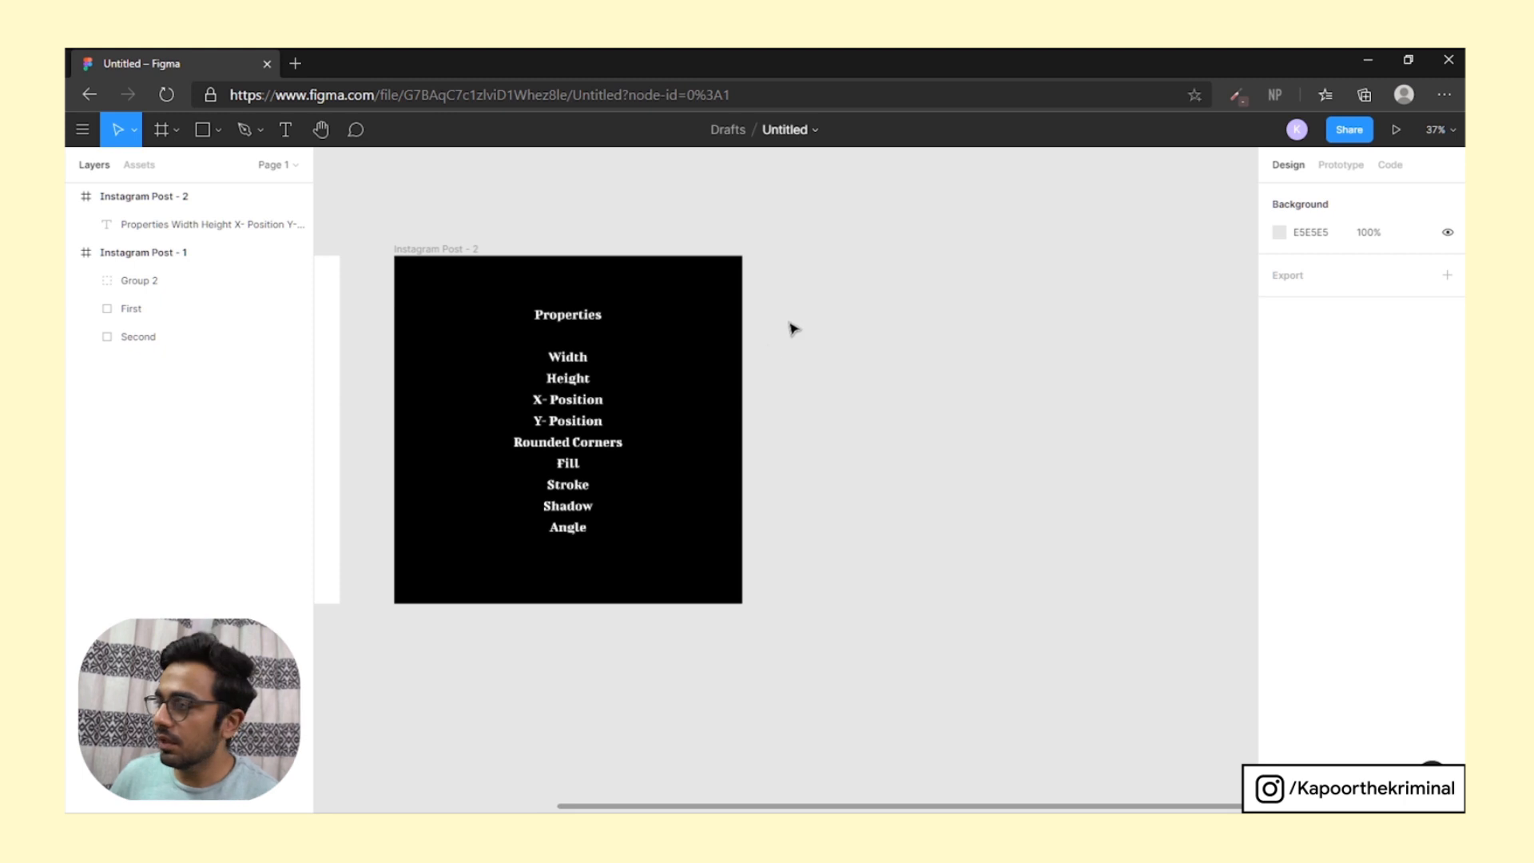
click(171, 133)
key(Escape)
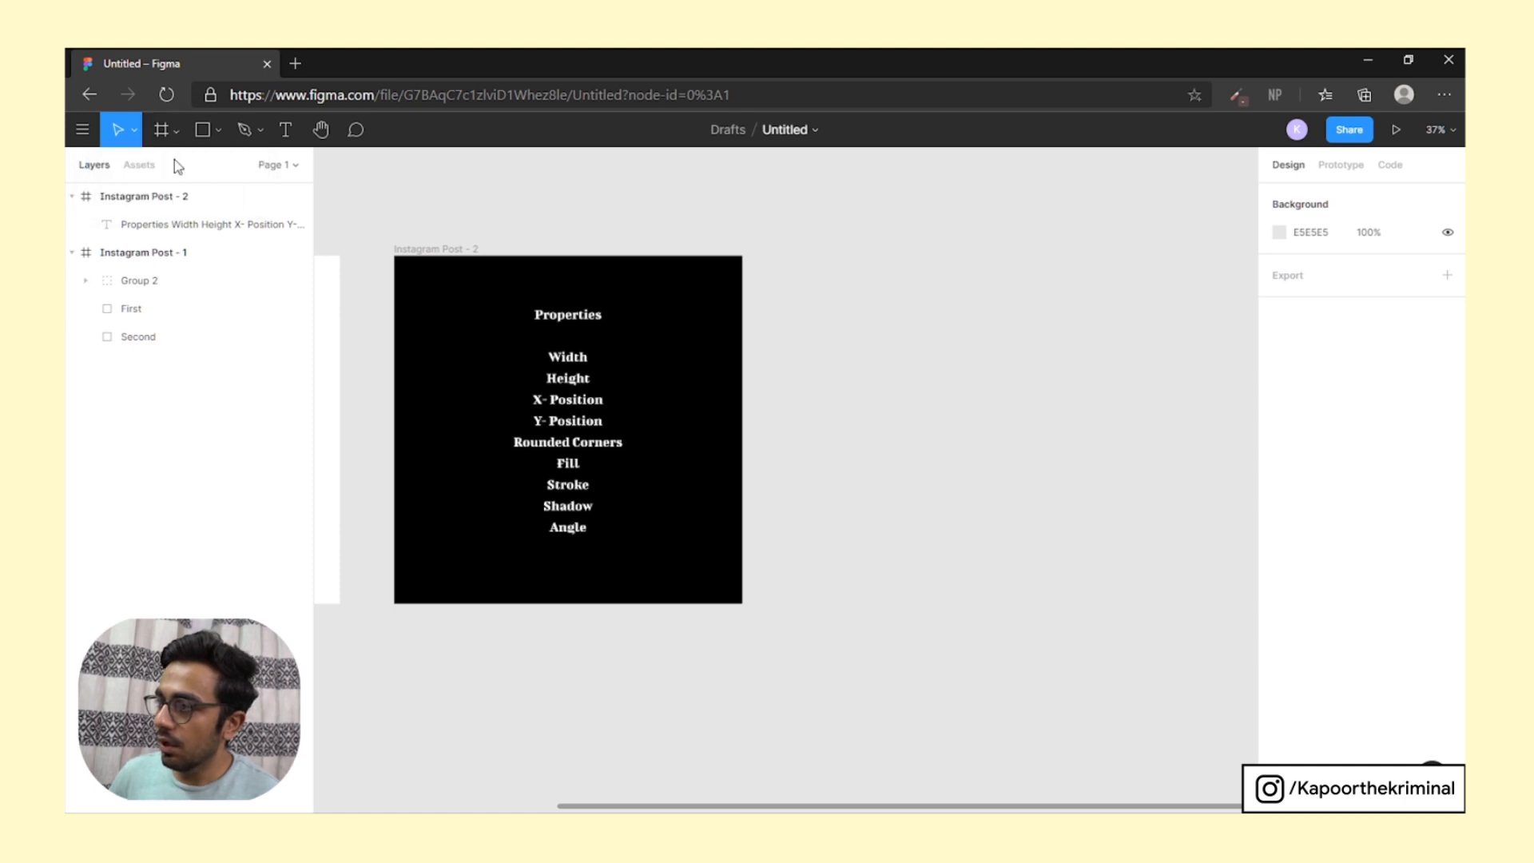
key(f)
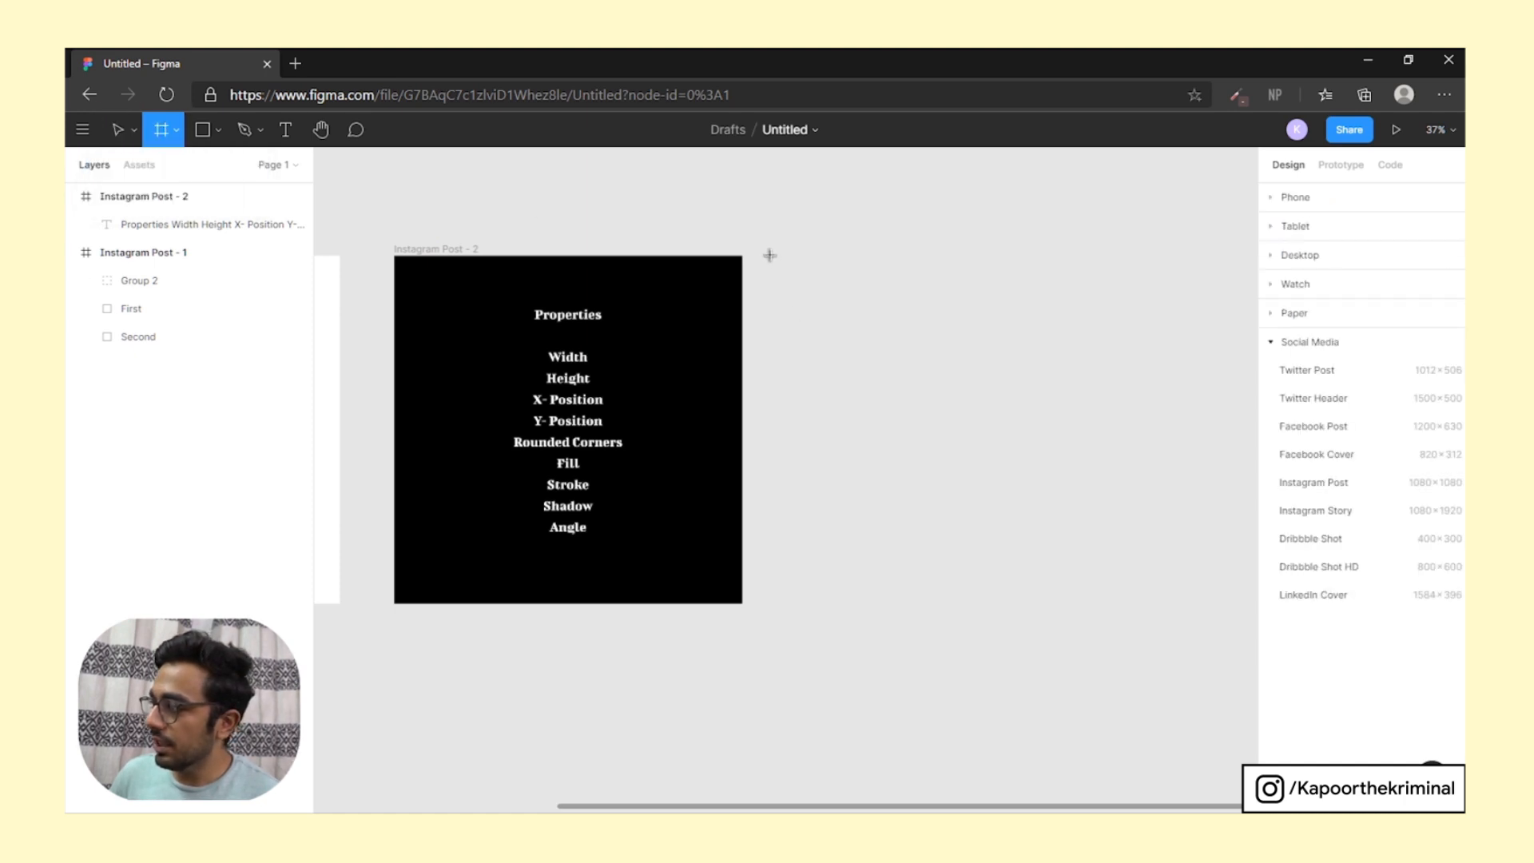
click(1332, 491)
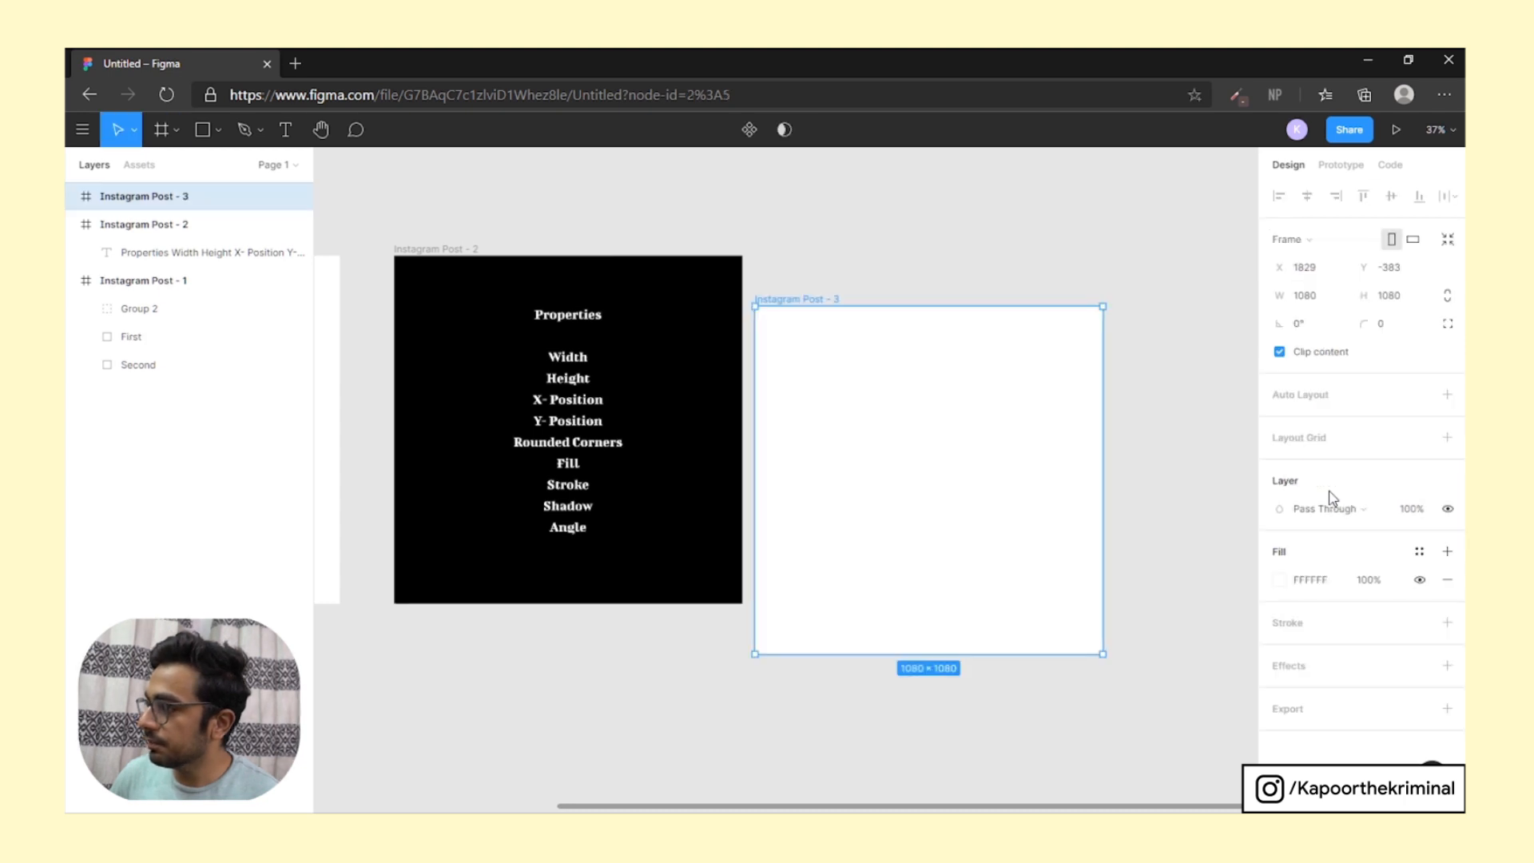
drag(786, 303, 786, 252)
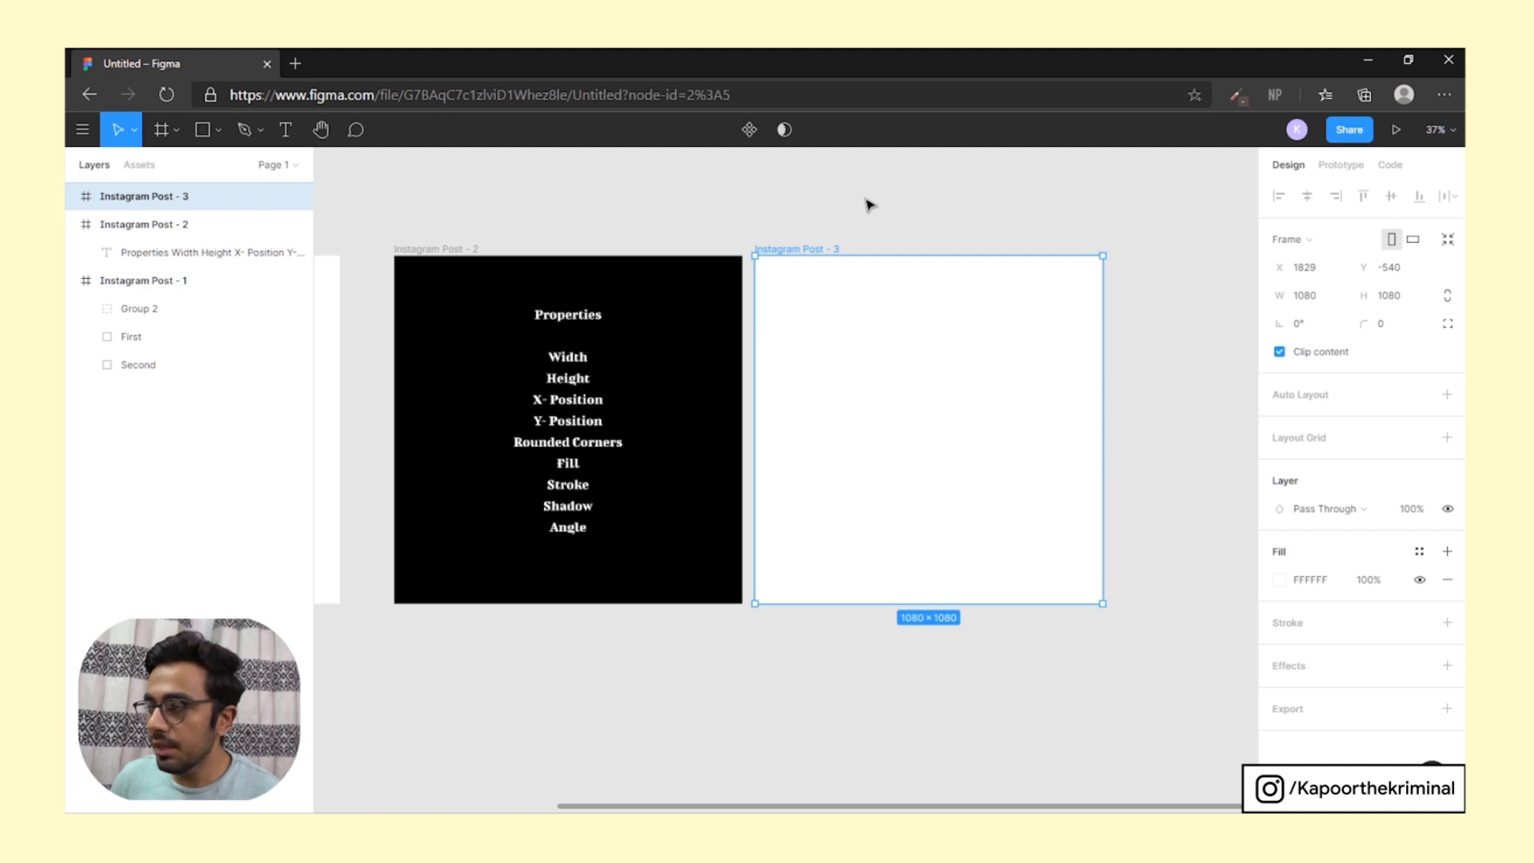
Draw a square of about 387 × 387 in the upper-left area of the new Instagram Post - 3 frame
click(220, 139)
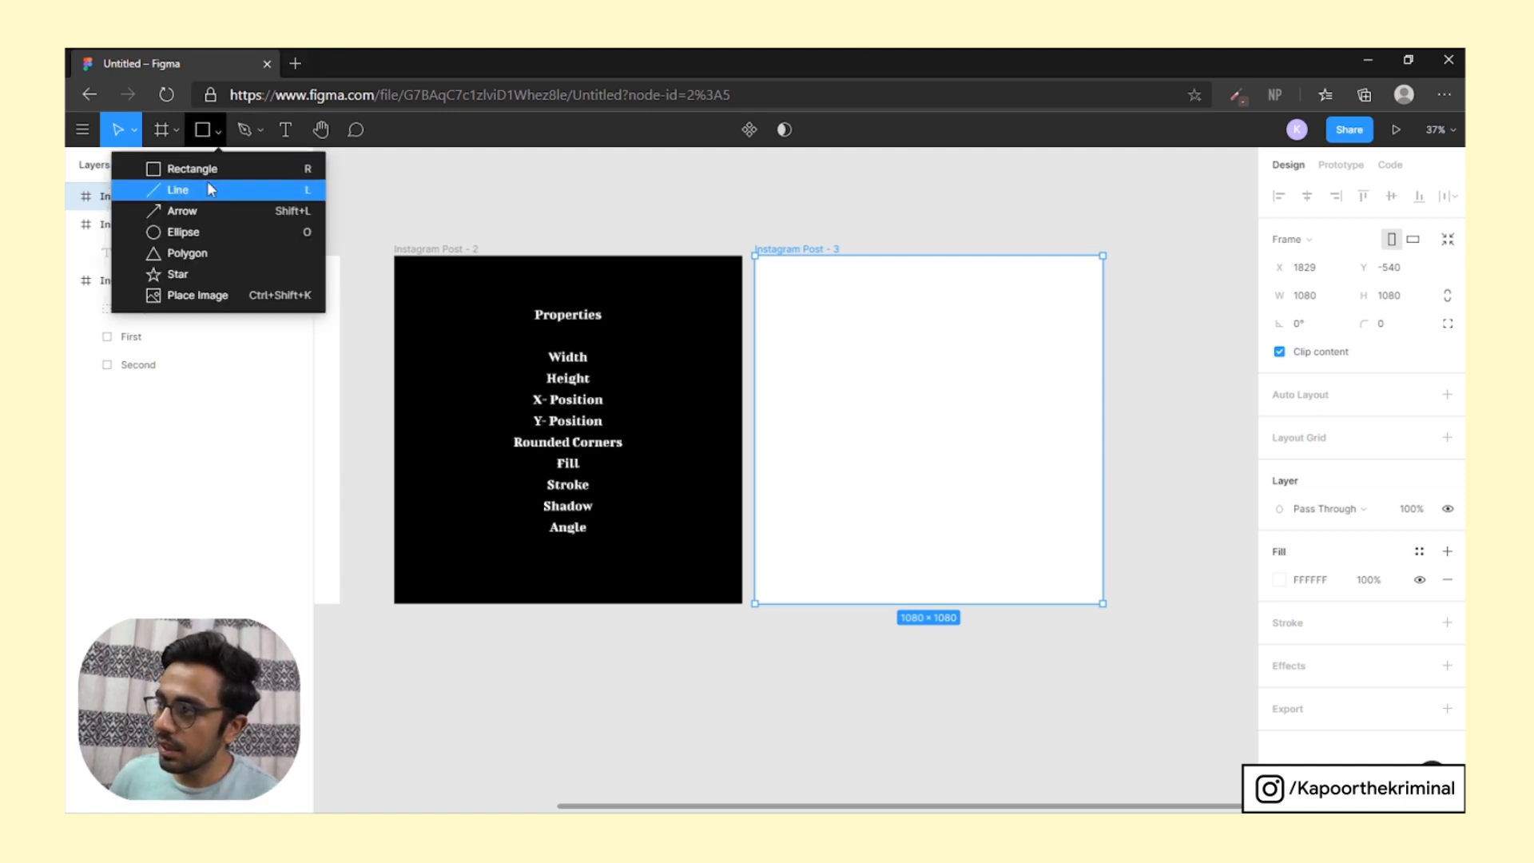
click(582, 247)
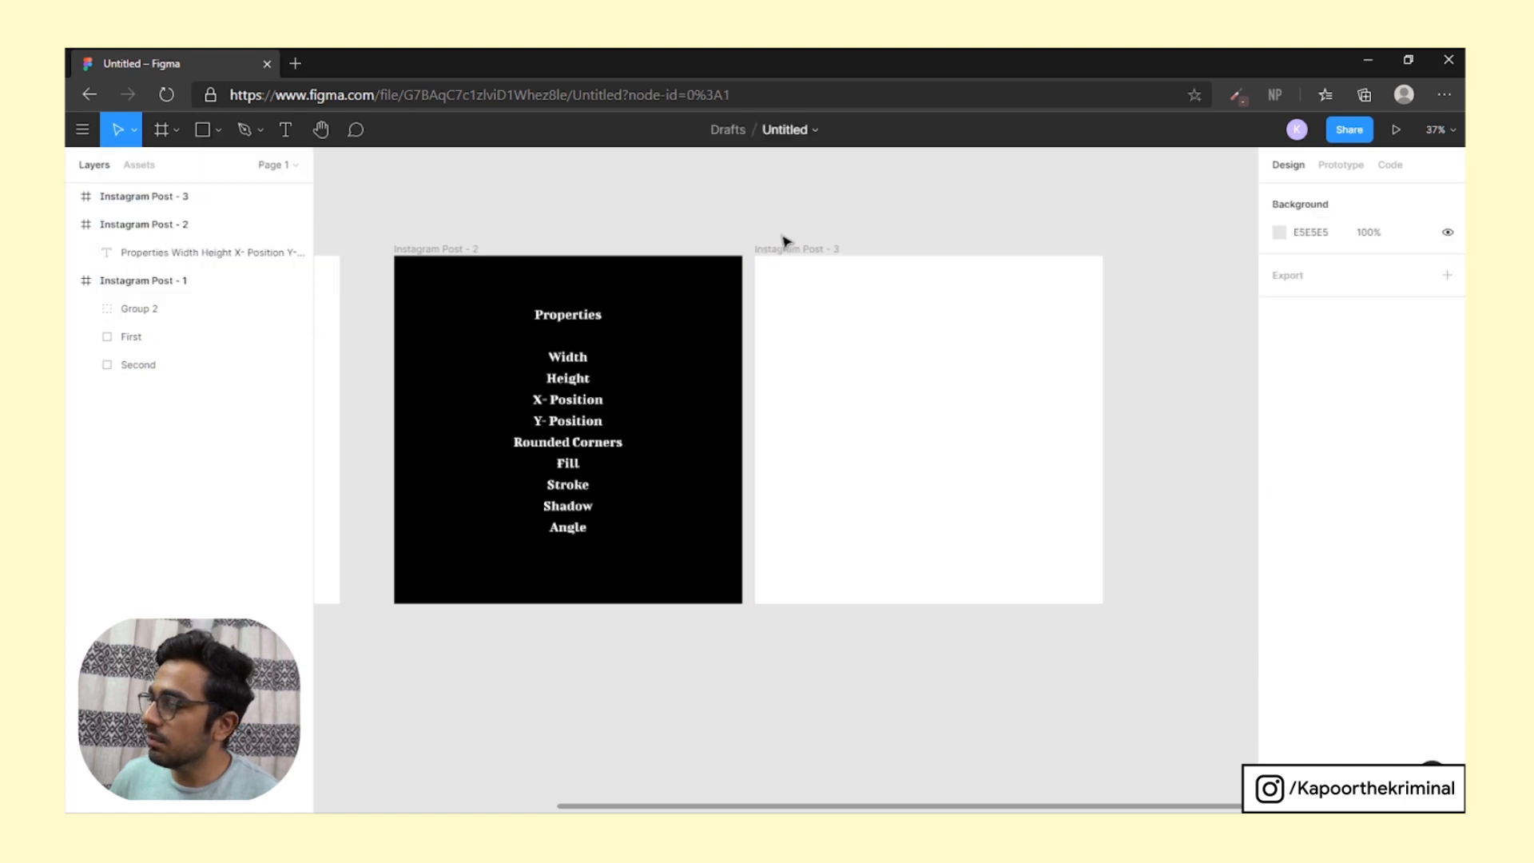
click(1018, 291)
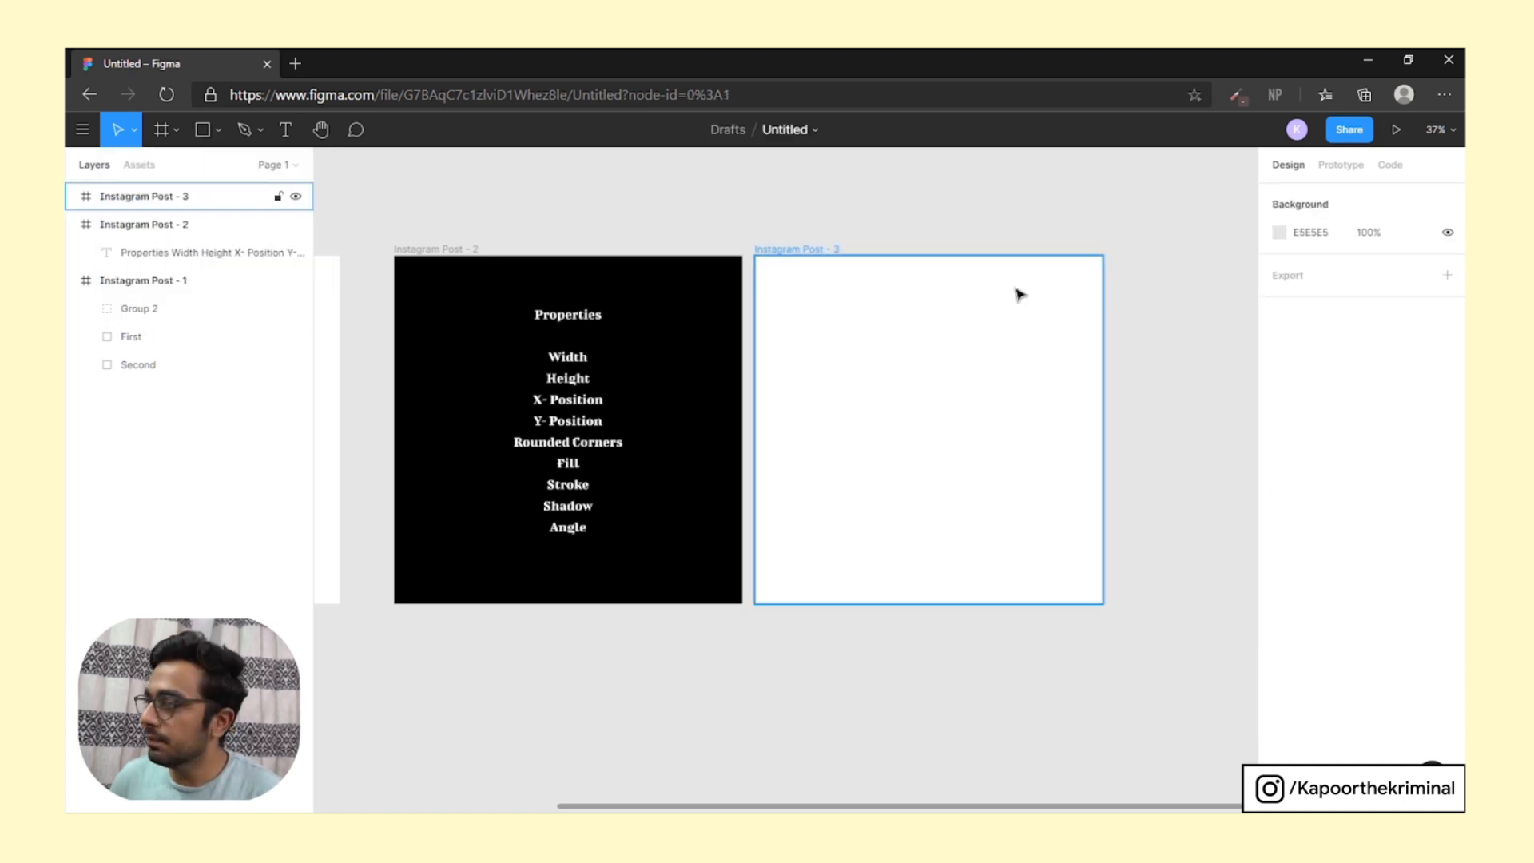
key(r)
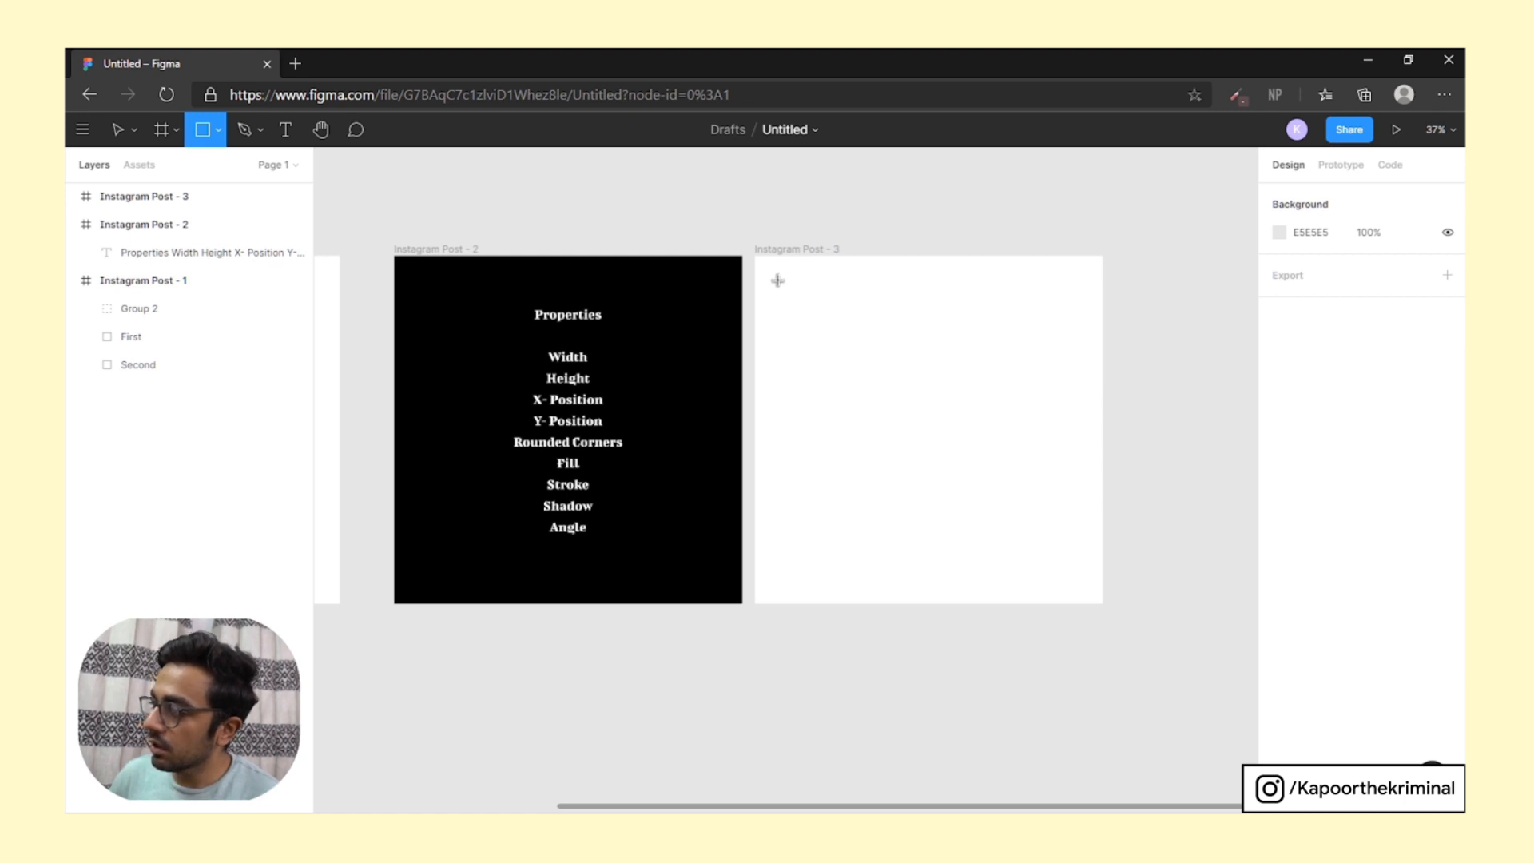
mouse_move(777, 280)
mouse_down()
mouse_move(887, 384)
mouse_move(976, 335)
mouse_move(874, 401)
mouse_move(953, 319)
mouse_move(1032, 439)
mouse_move(906, 406)
mouse_move(910, 342)
mouse_move(879, 389)
mouse_move(802, 289)
mouse_move(803, 328)
mouse_move(900, 389)
mouse_move(884, 397)
mouse_move(931, 408)
mouse_move(809, 296)
mouse_move(1031, 442)
mouse_move(841, 334)
mouse_move(1038, 417)
mouse_move(816, 317)
mouse_move(996, 483)
mouse_move(912, 400)
mouse_move(853, 372)
mouse_move(919, 435)
mouse_move(823, 333)
mouse_move(903, 405)
mouse_up()
click(947, 378)
click(879, 340)
click(957, 405)
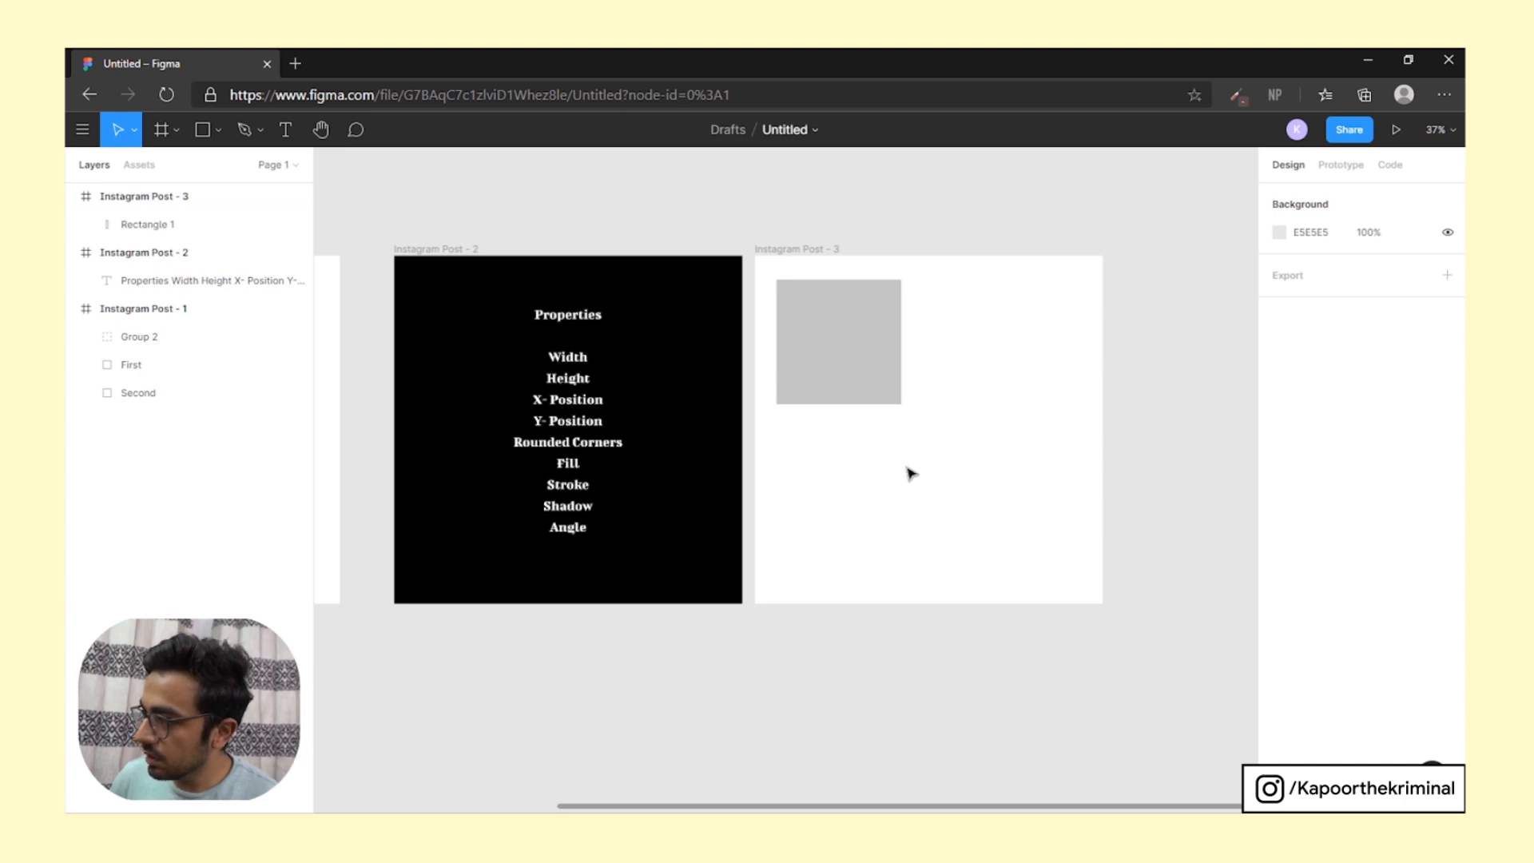
Draw a second square of about 408 × 408 outward from its centre, below and to the right of the first square
key(r)
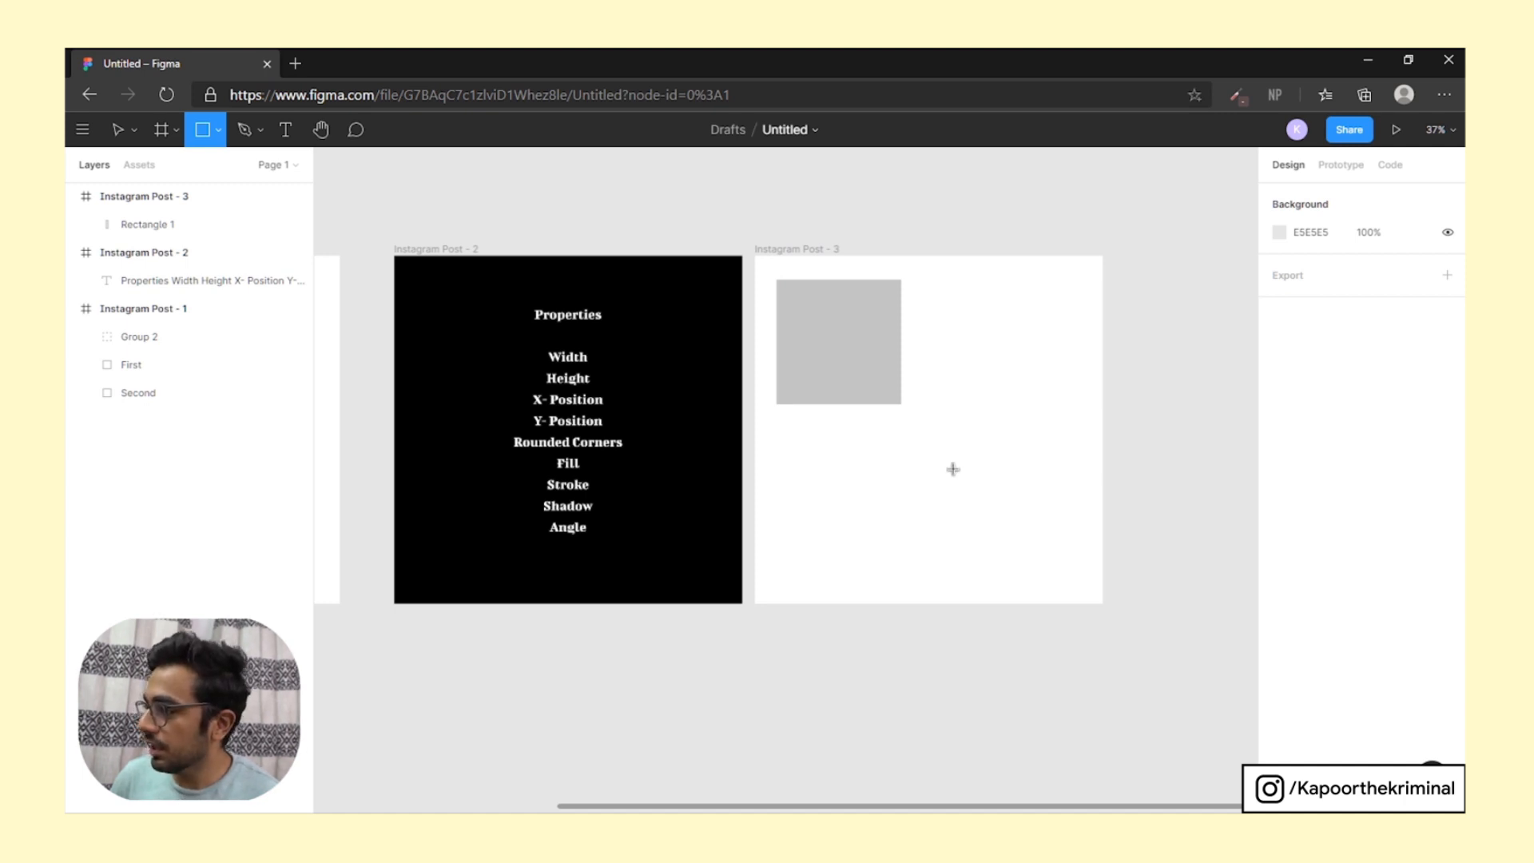
mouse_move(953, 470)
mouse_down()
mouse_move(1065, 591)
mouse_move(955, 480)
mouse_move(1039, 560)
mouse_move(967, 483)
mouse_move(1020, 534)
mouse_up()
click(993, 376)
click(944, 421)
Draw a third square of about 297 × 297 and place it in the upper-right area of the Instagram Post - 3 frame
key(f)
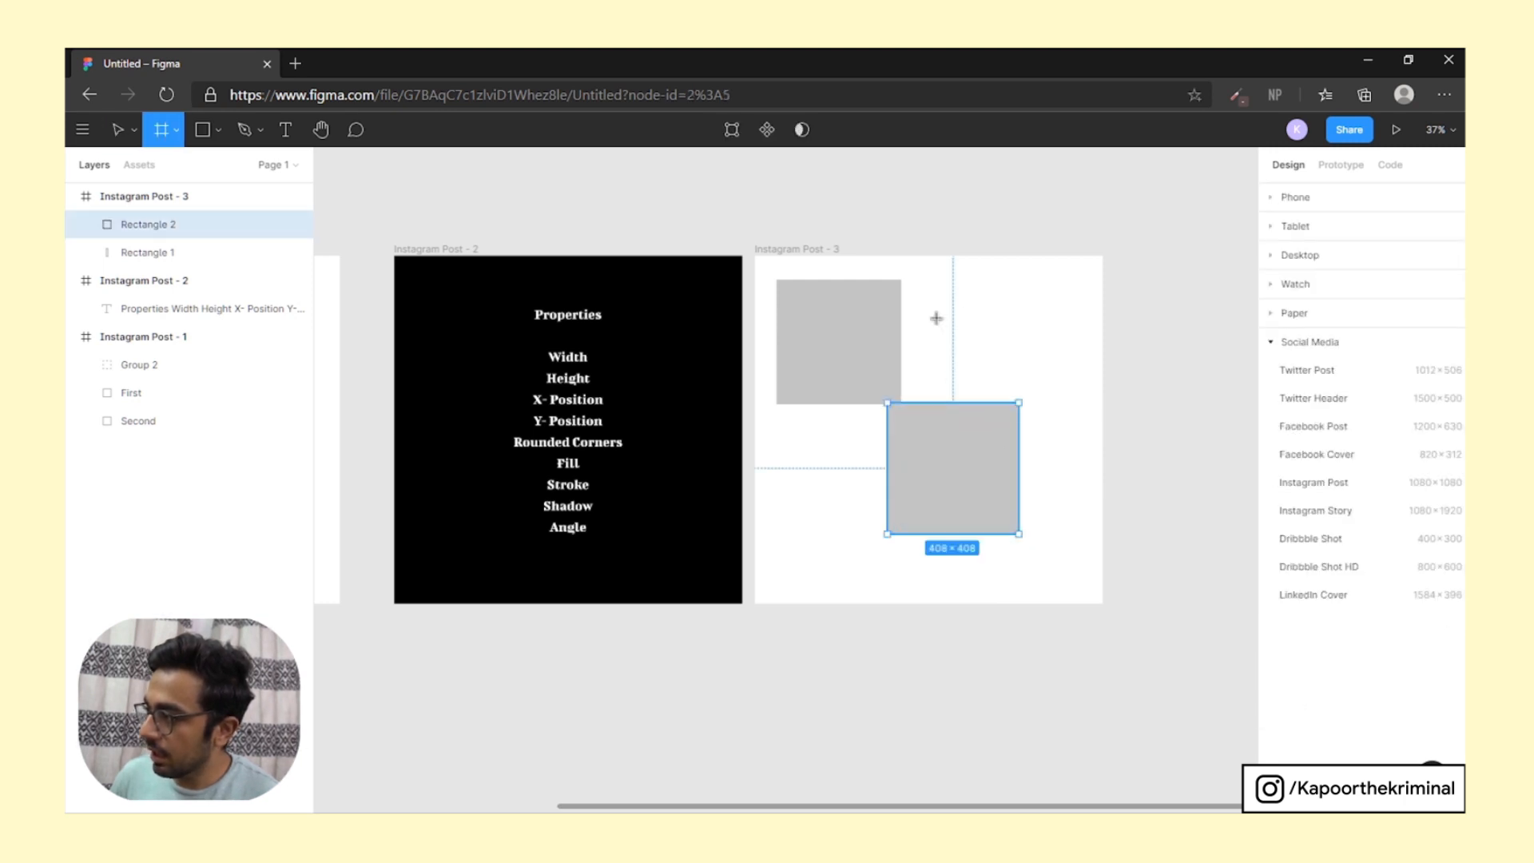
key(t)
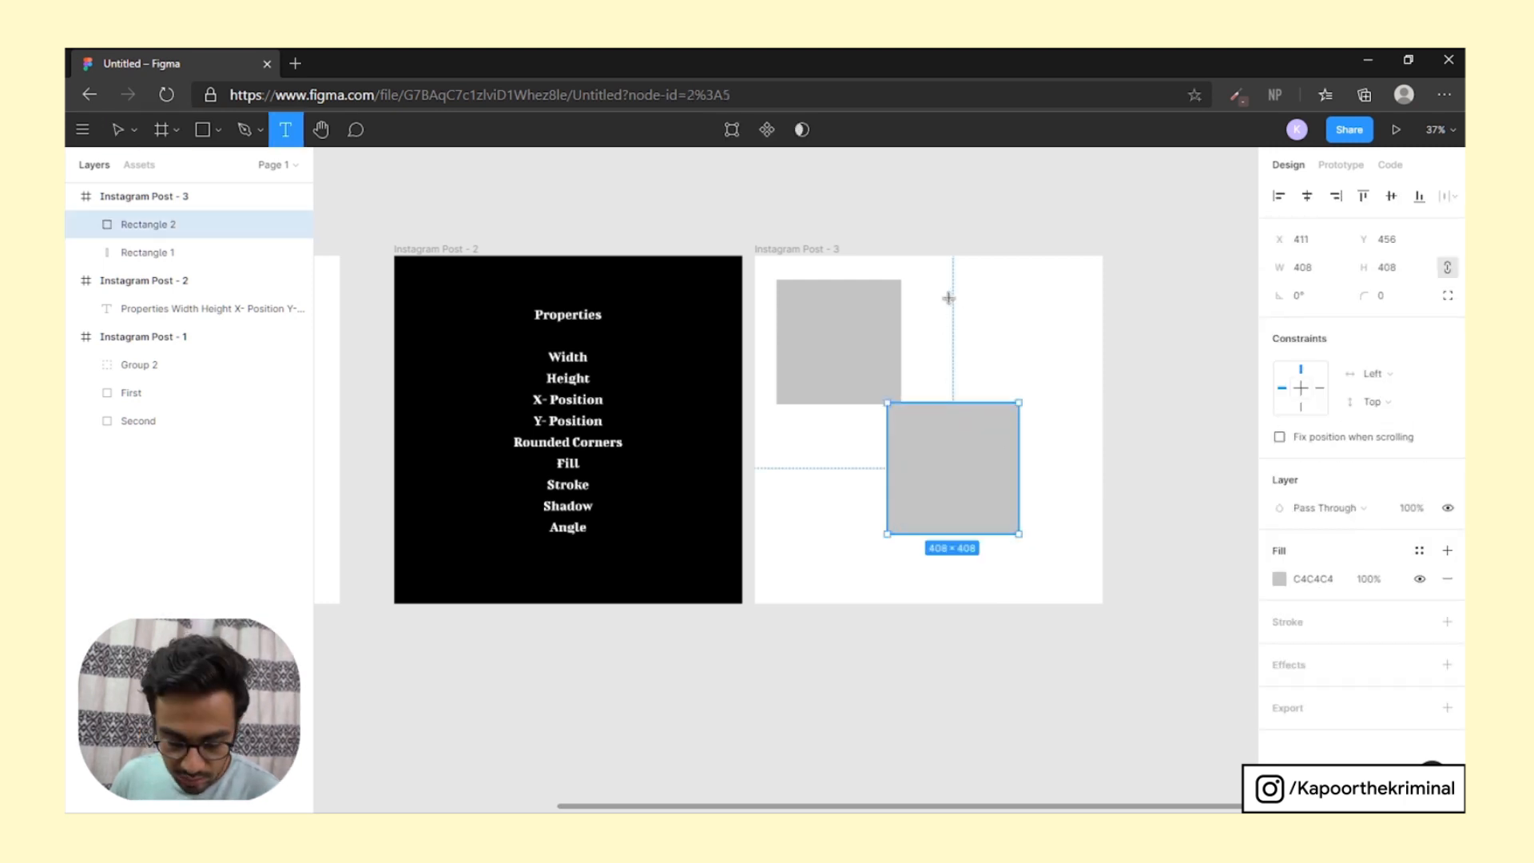
key(r)
mouse_move(921, 277)
mouse_down()
mouse_move(1033, 391)
mouse_move(998, 372)
mouse_up()
click(1055, 312)
drag(964, 317, 996, 329)
key(Escape)
click(1038, 325)
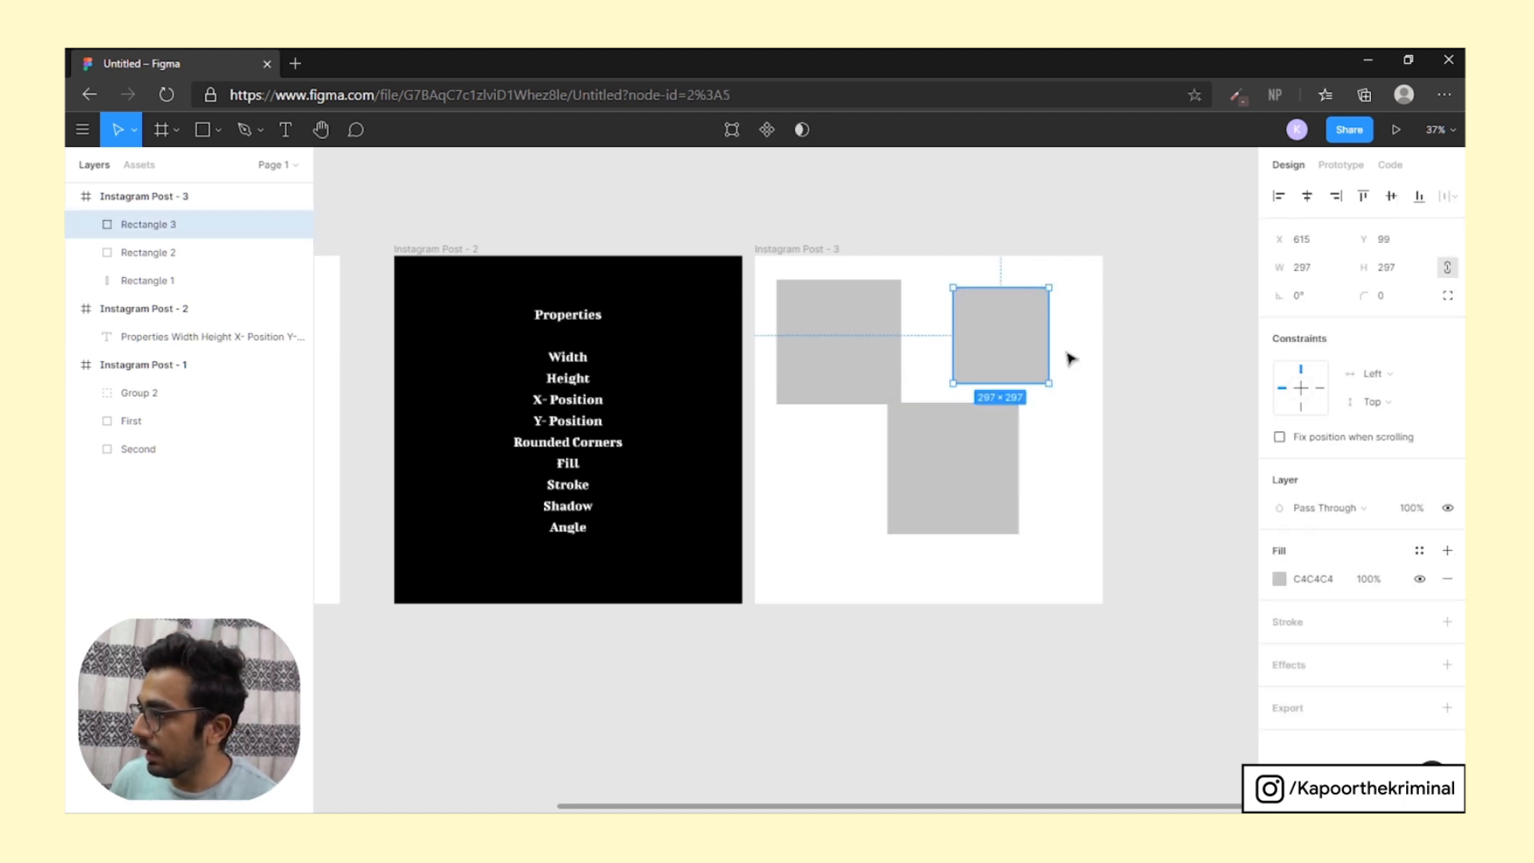
Shift the Instagram Post - 3 frame slightly and move Rectangle 1 into its top-left corner at X 0, Y 0
ctrl+scroll(995, 314, up, 2)
ctrl+scroll(645, 418, down, 1)
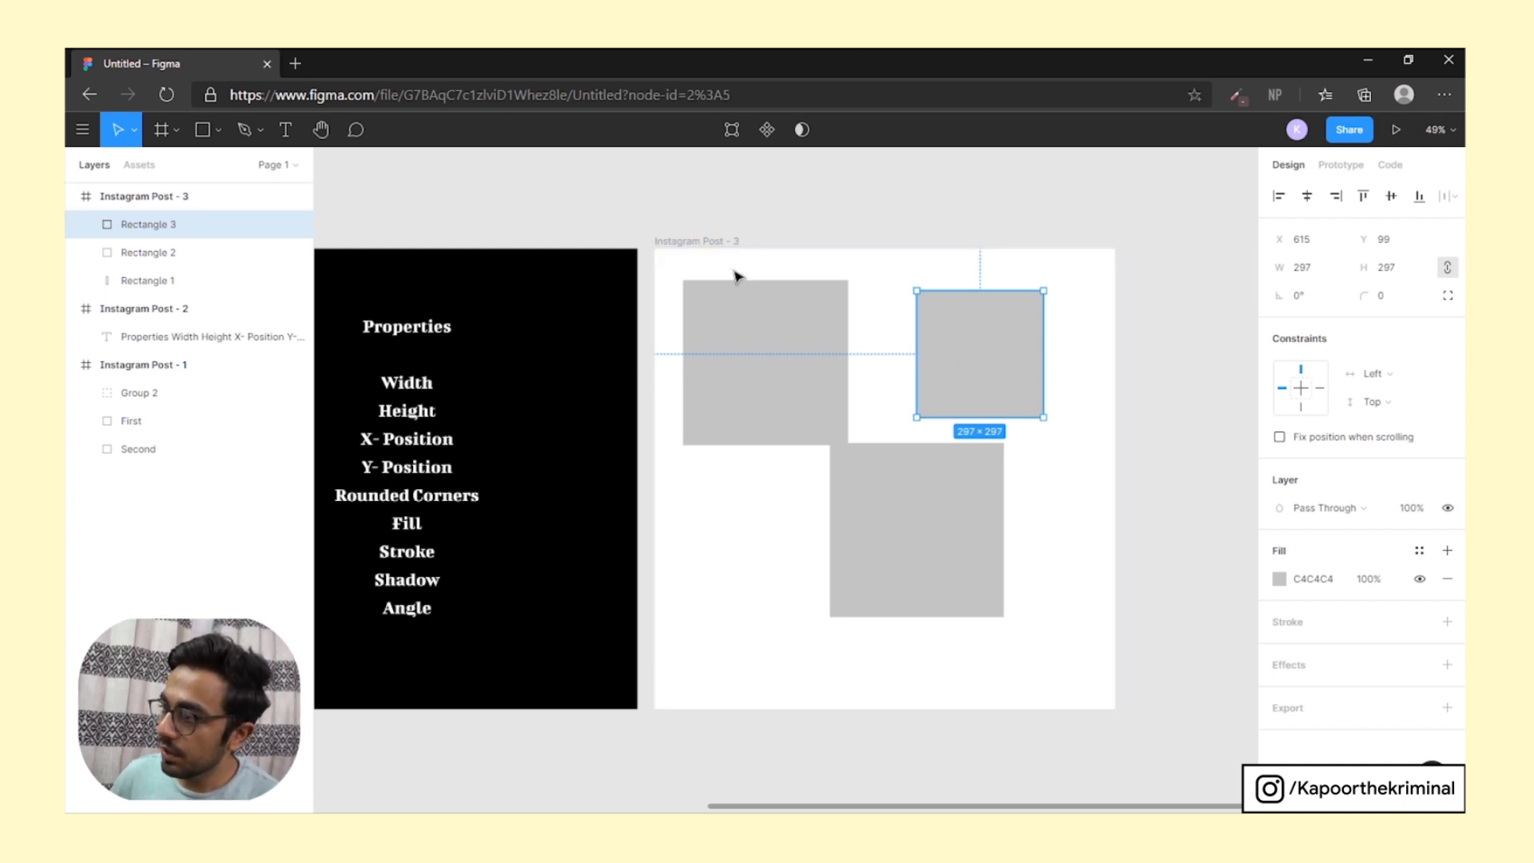
click(654, 247)
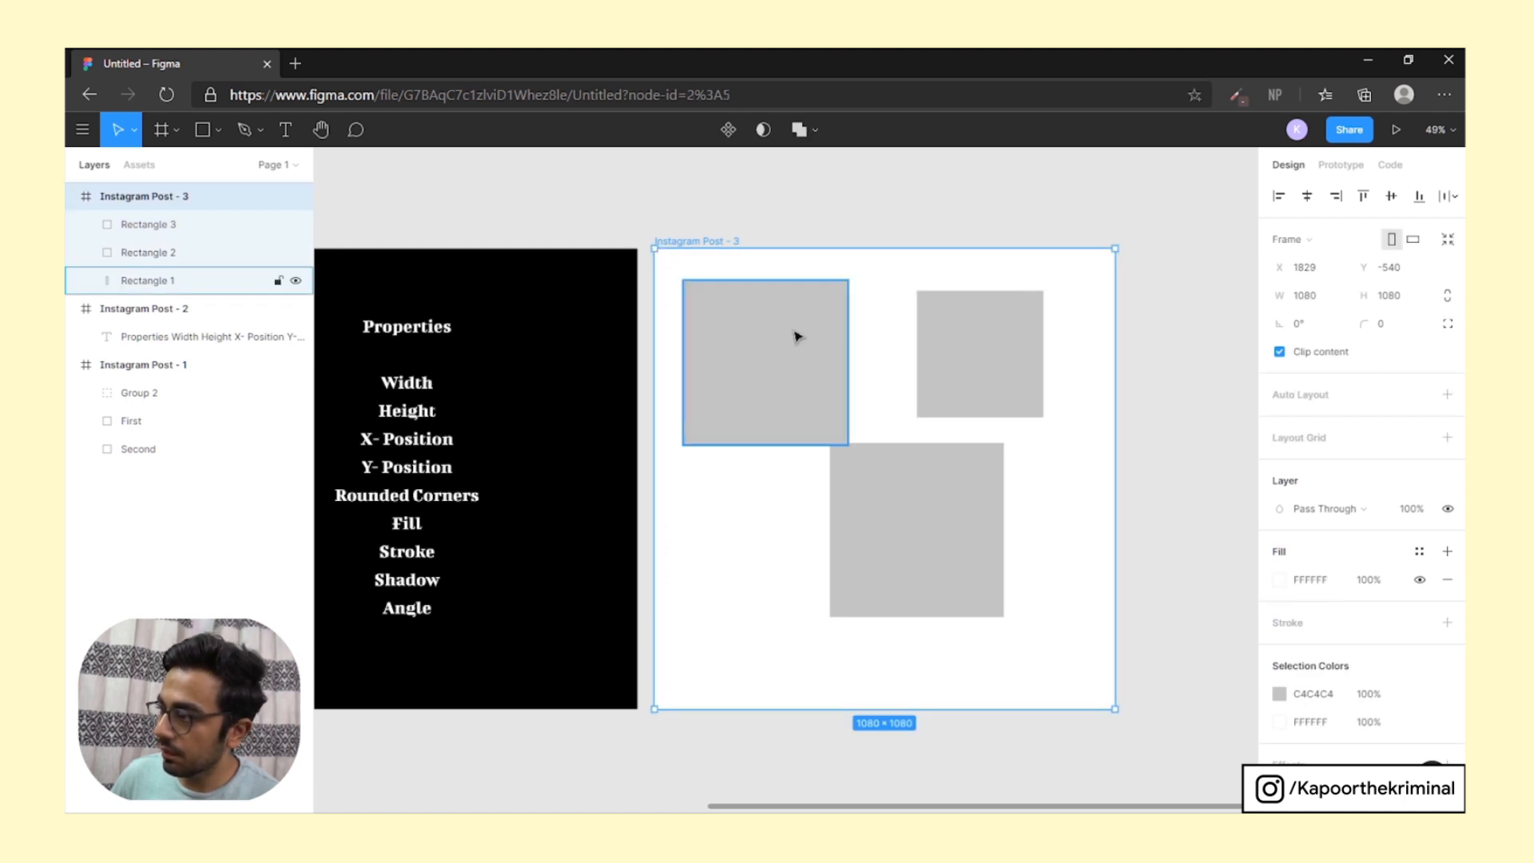
mouse_move(808, 356)
mouse_down()
mouse_move(850, 378)
mouse_move(808, 387)
mouse_move(790, 366)
mouse_up()
click(847, 381)
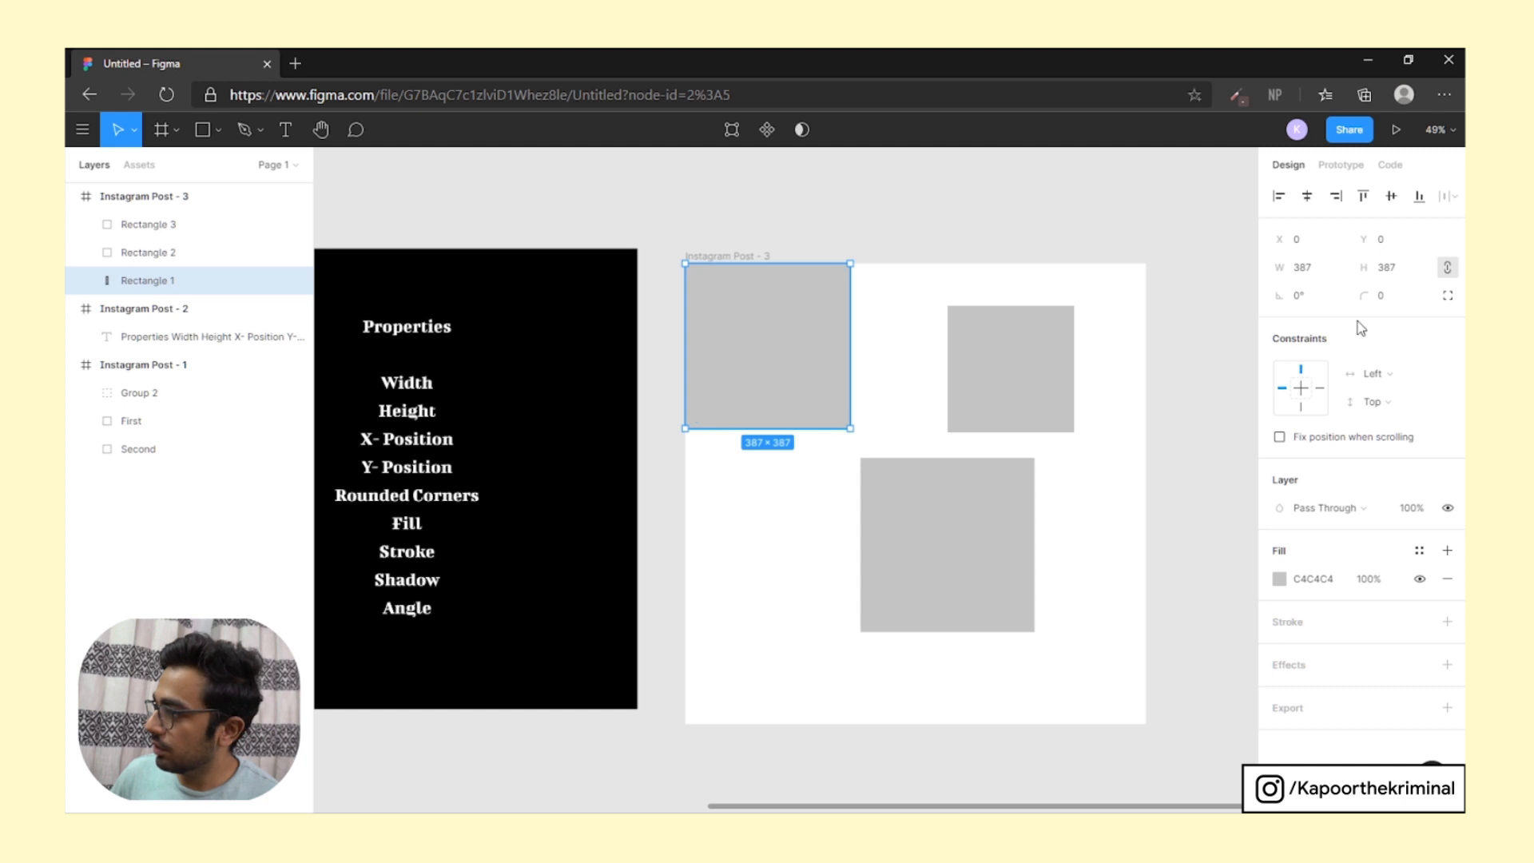
Scale Rectangle 1 to a width of 300 with its proportions constrained
click(1448, 268)
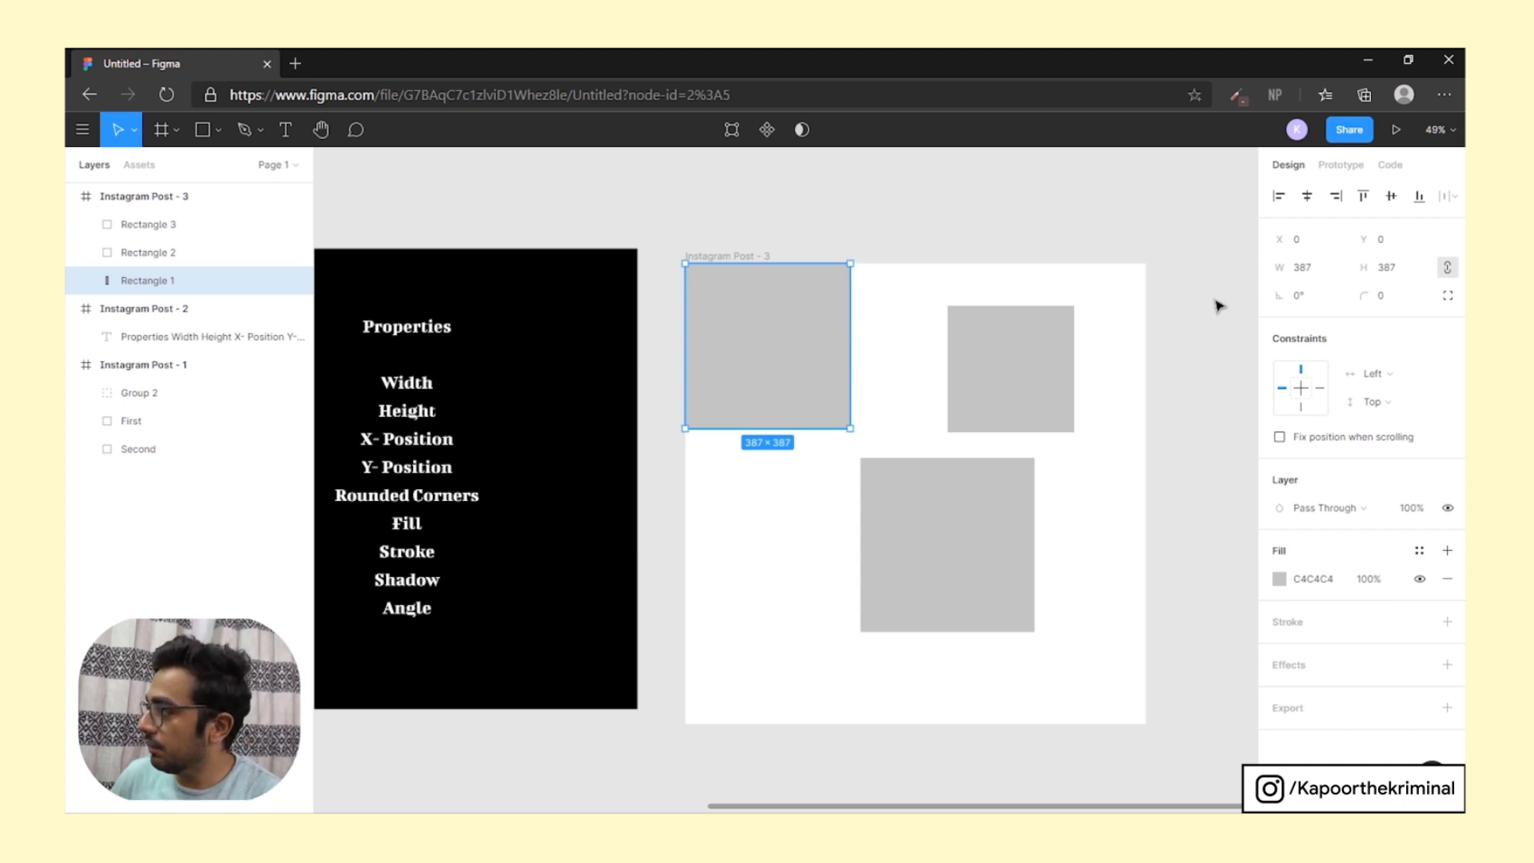
click(1315, 272)
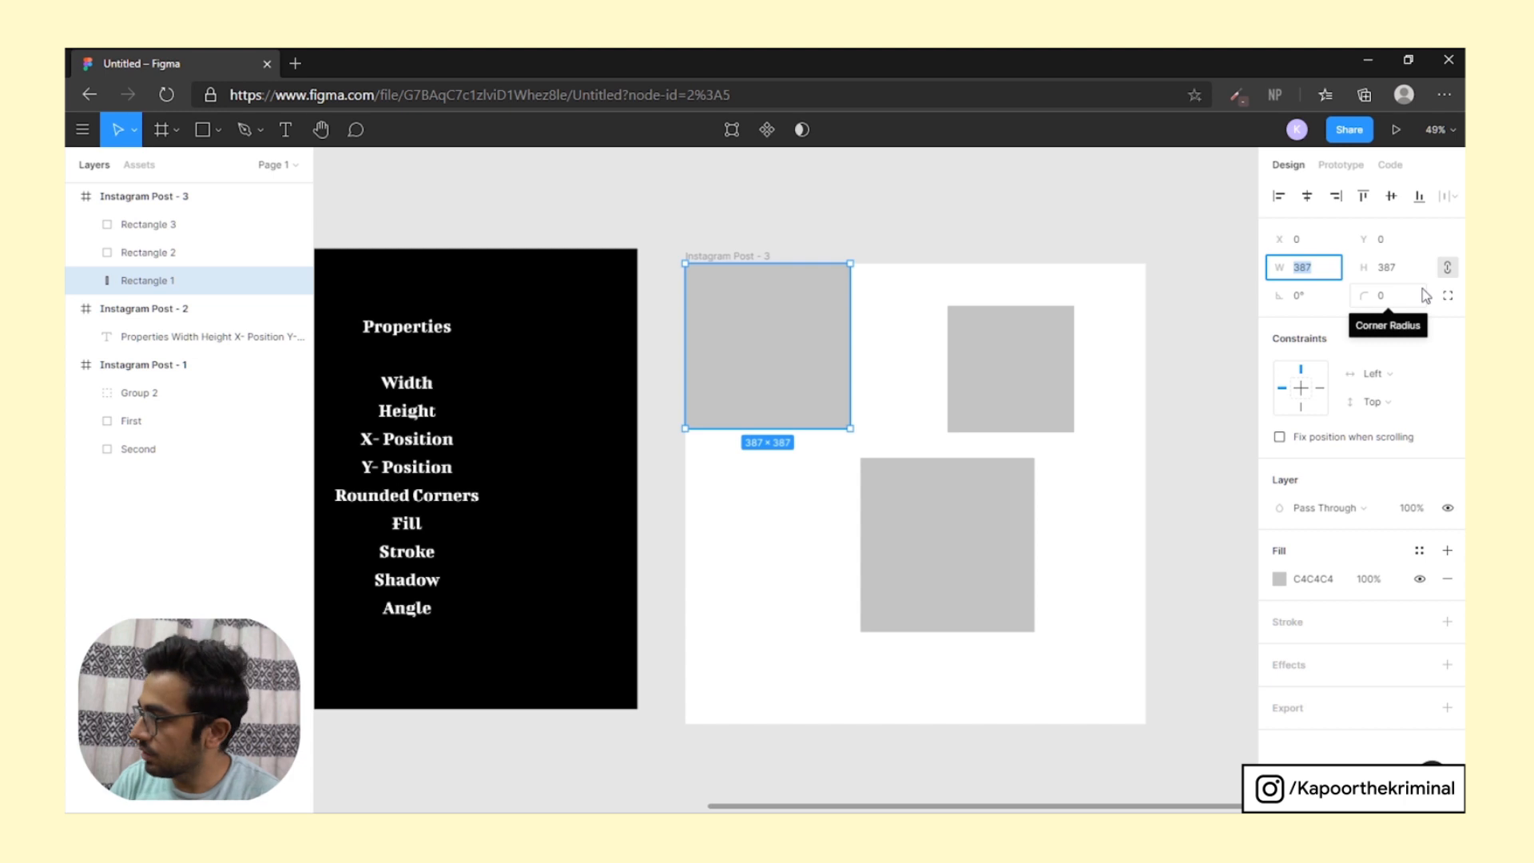
text(300)
key(Return)
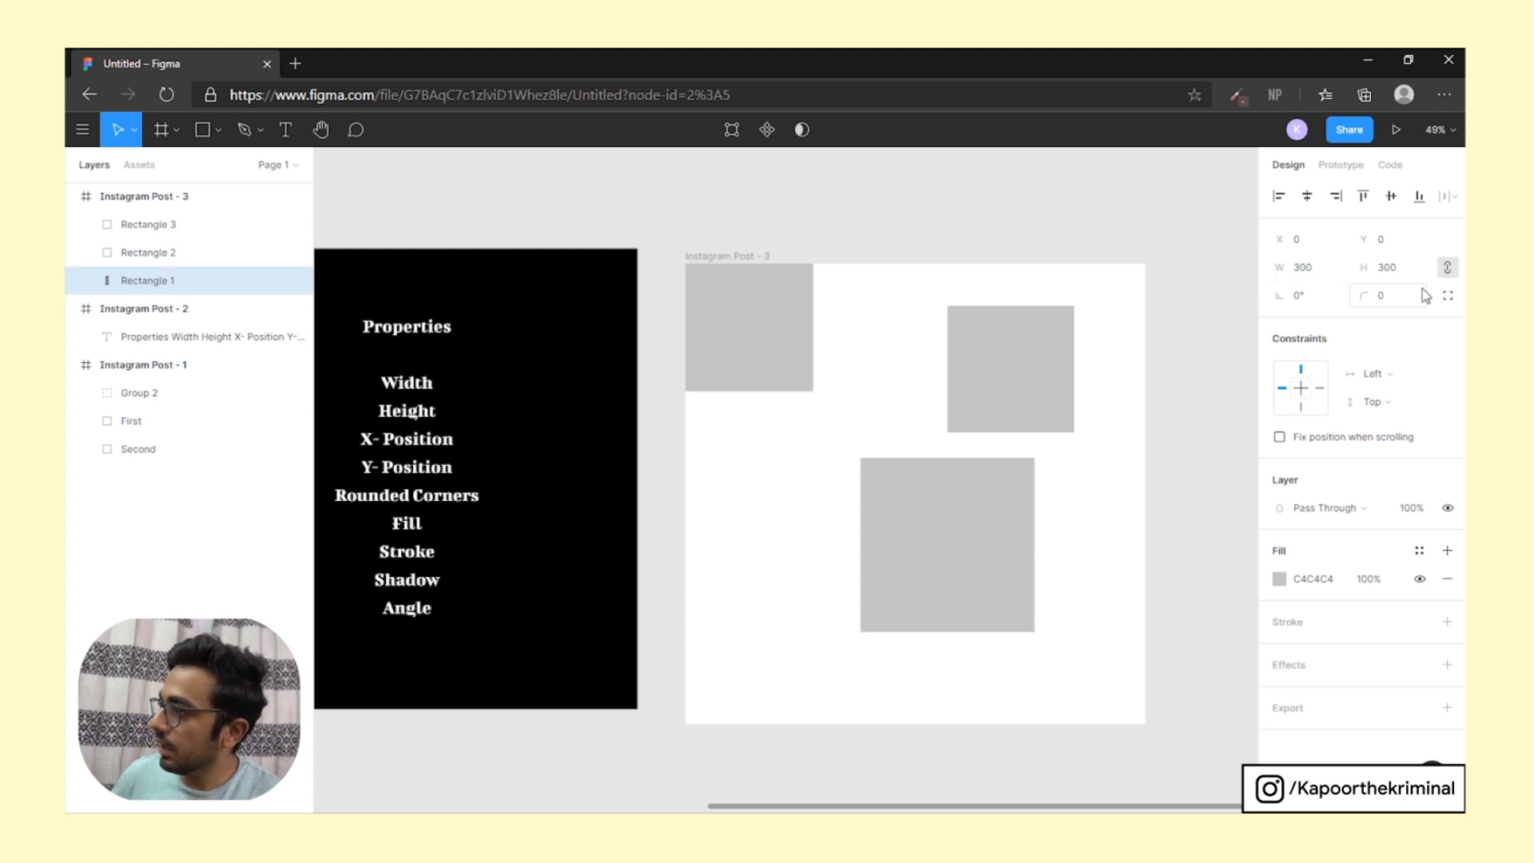
Release the proportion constraint on Rectangle 1 and set its height to 100
click(1446, 273)
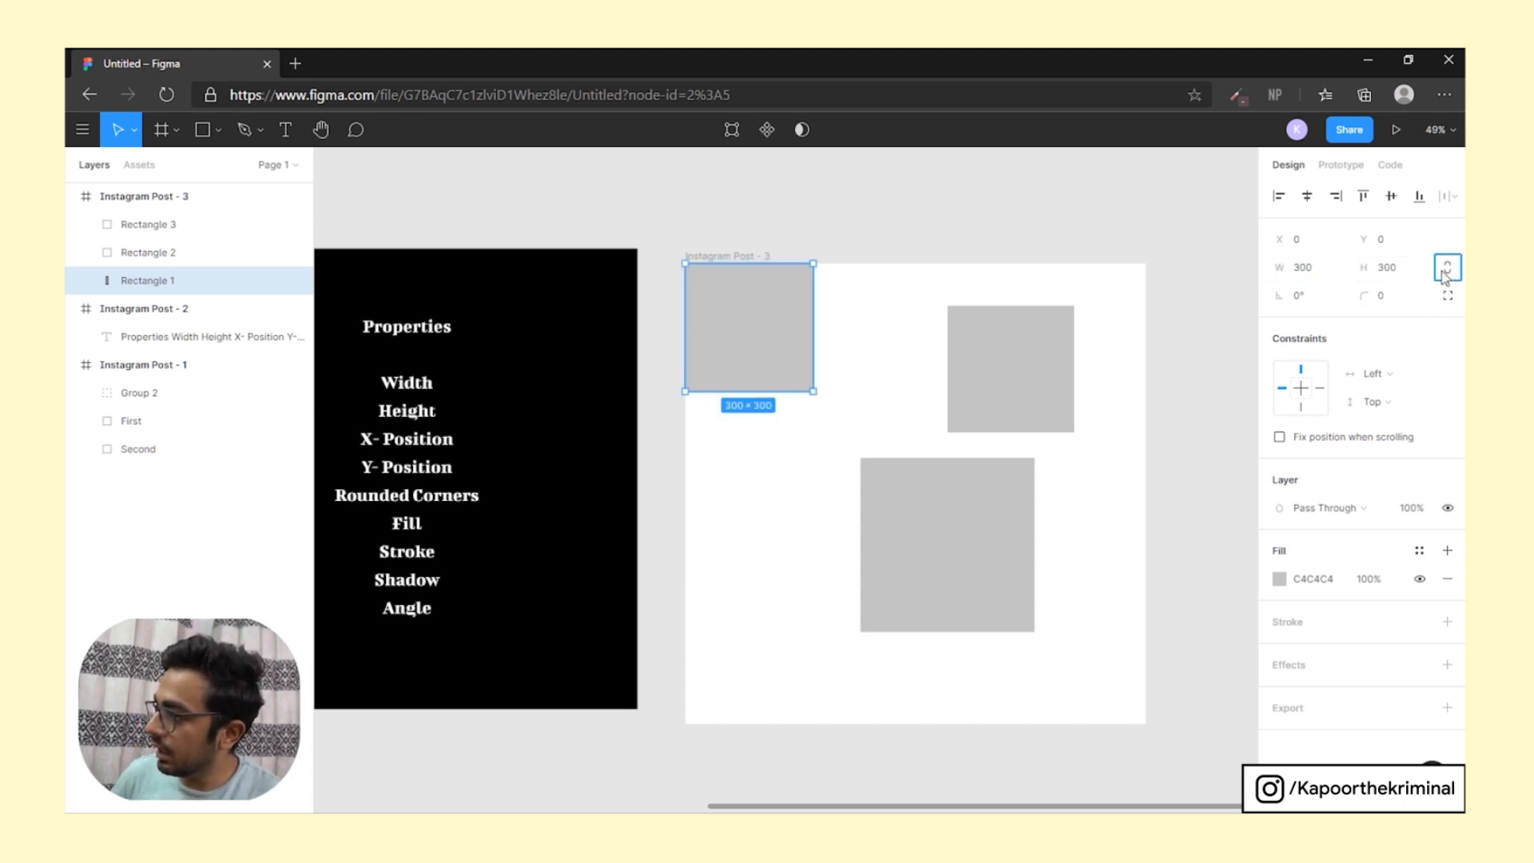
click(1365, 270)
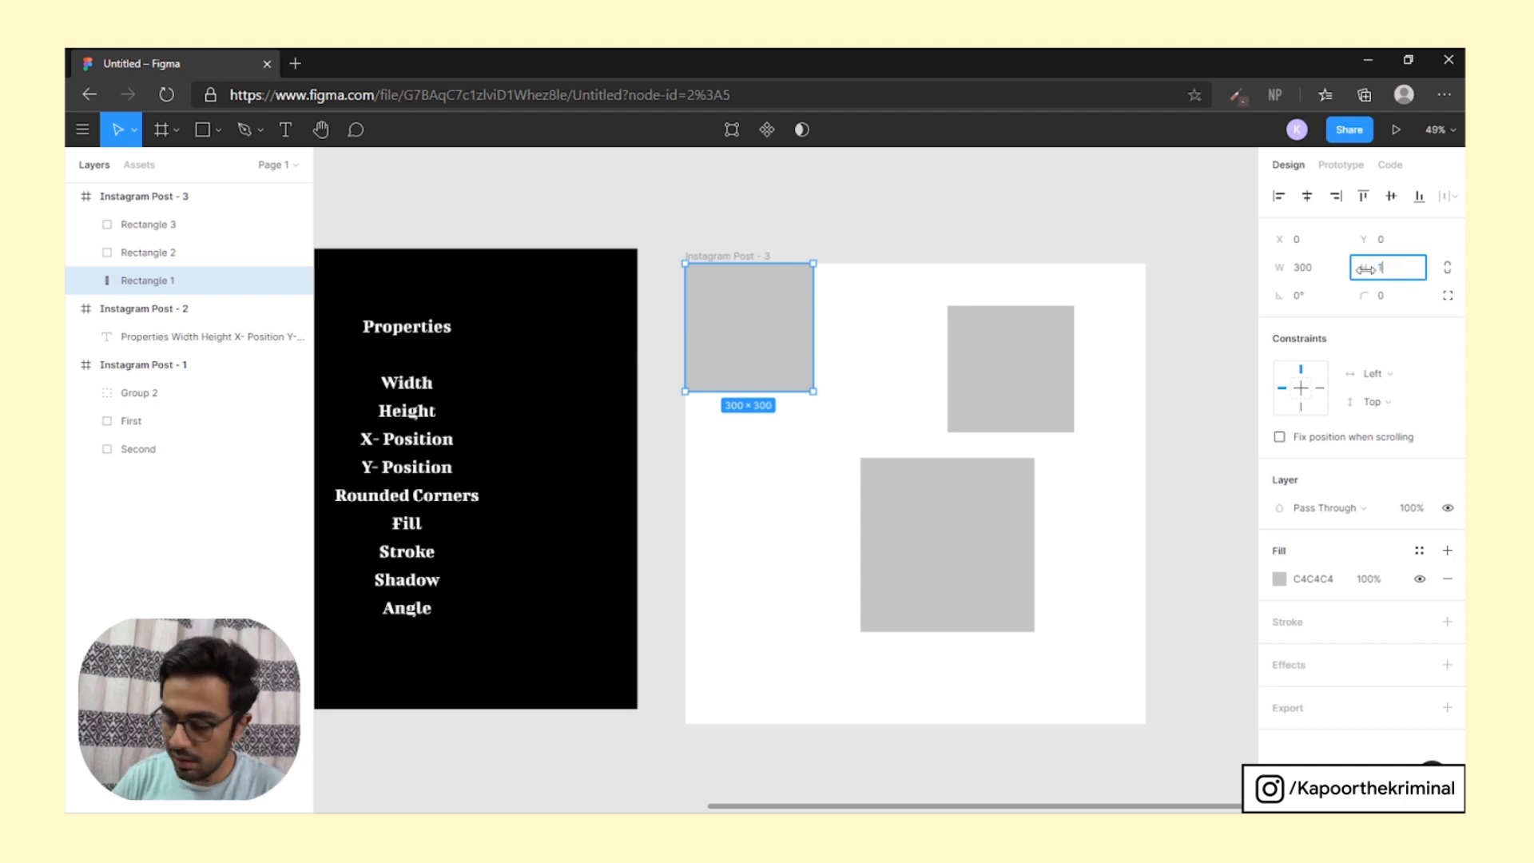
key(Return)
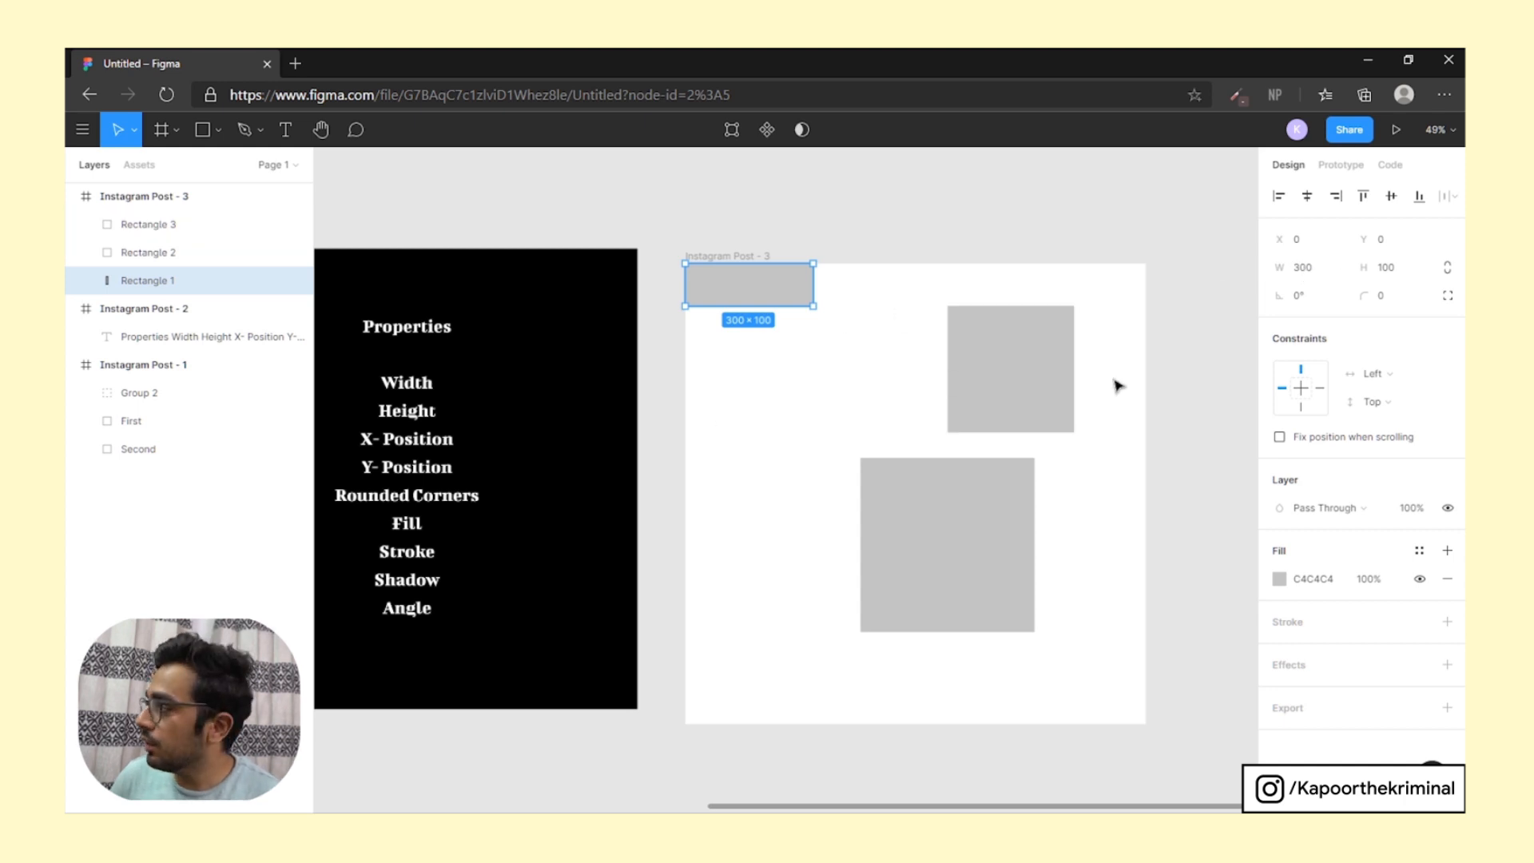
Constrain Rectangle 1's proportions again and enlarge it from its lower-right corner to about 741 × 247
click(1449, 270)
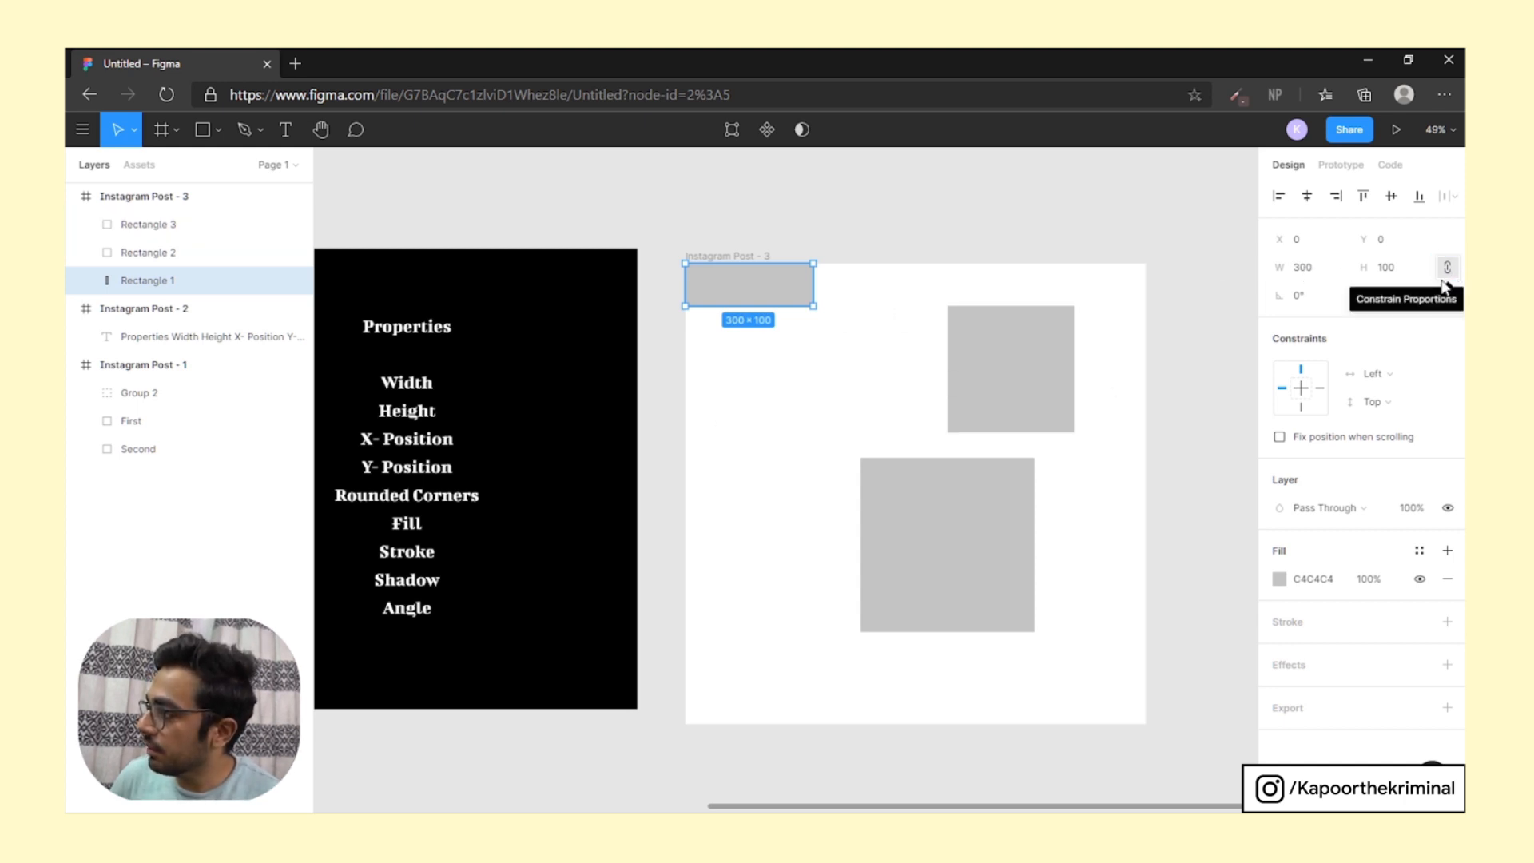
drag(811, 303, 873, 366)
key(ctrl+z)
drag(811, 305, 911, 369)
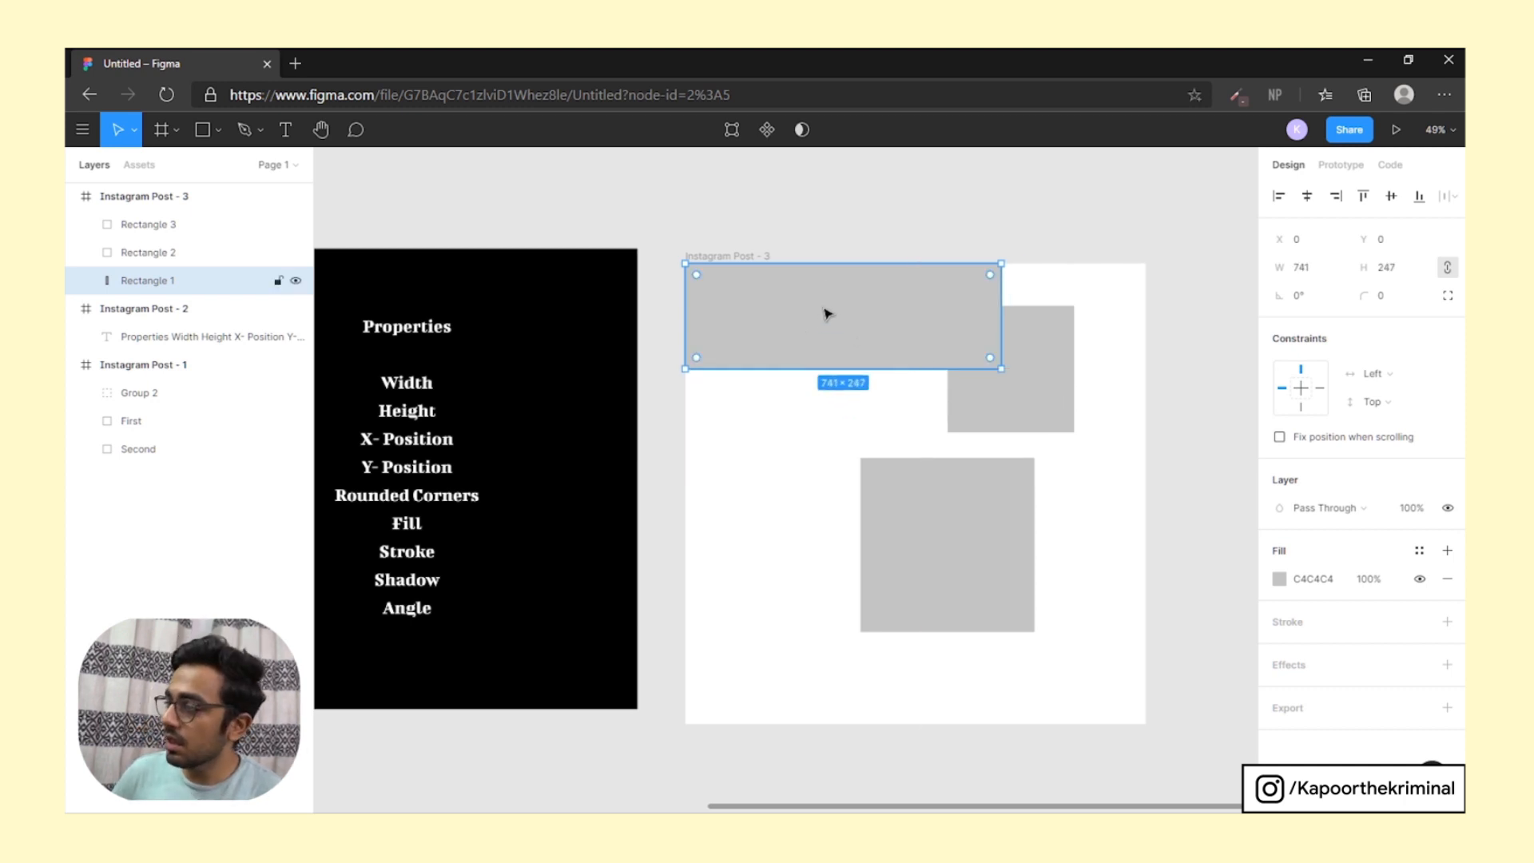
click(839, 236)
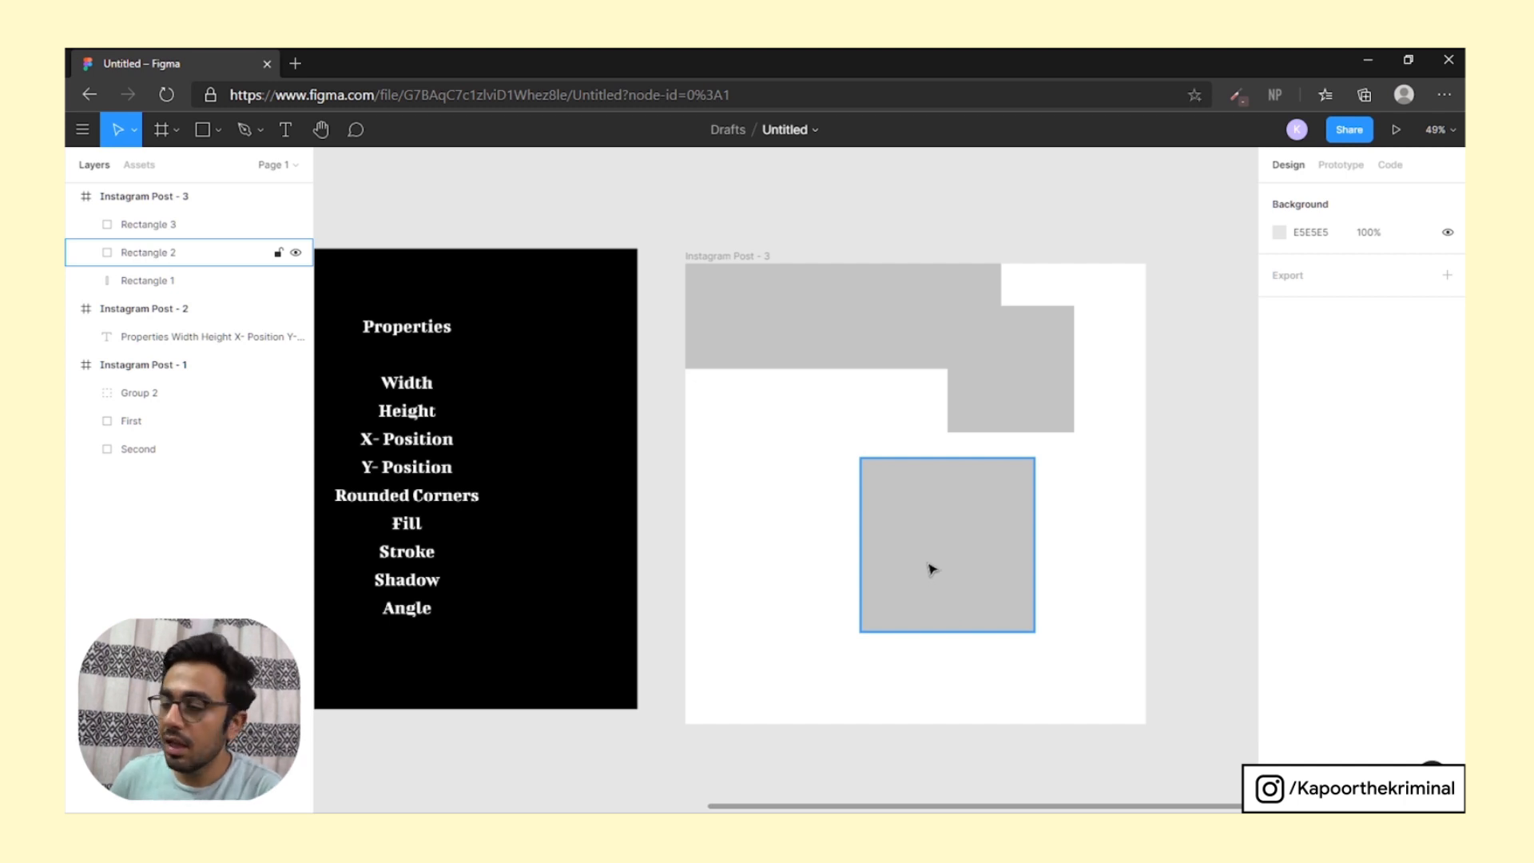
click(906, 337)
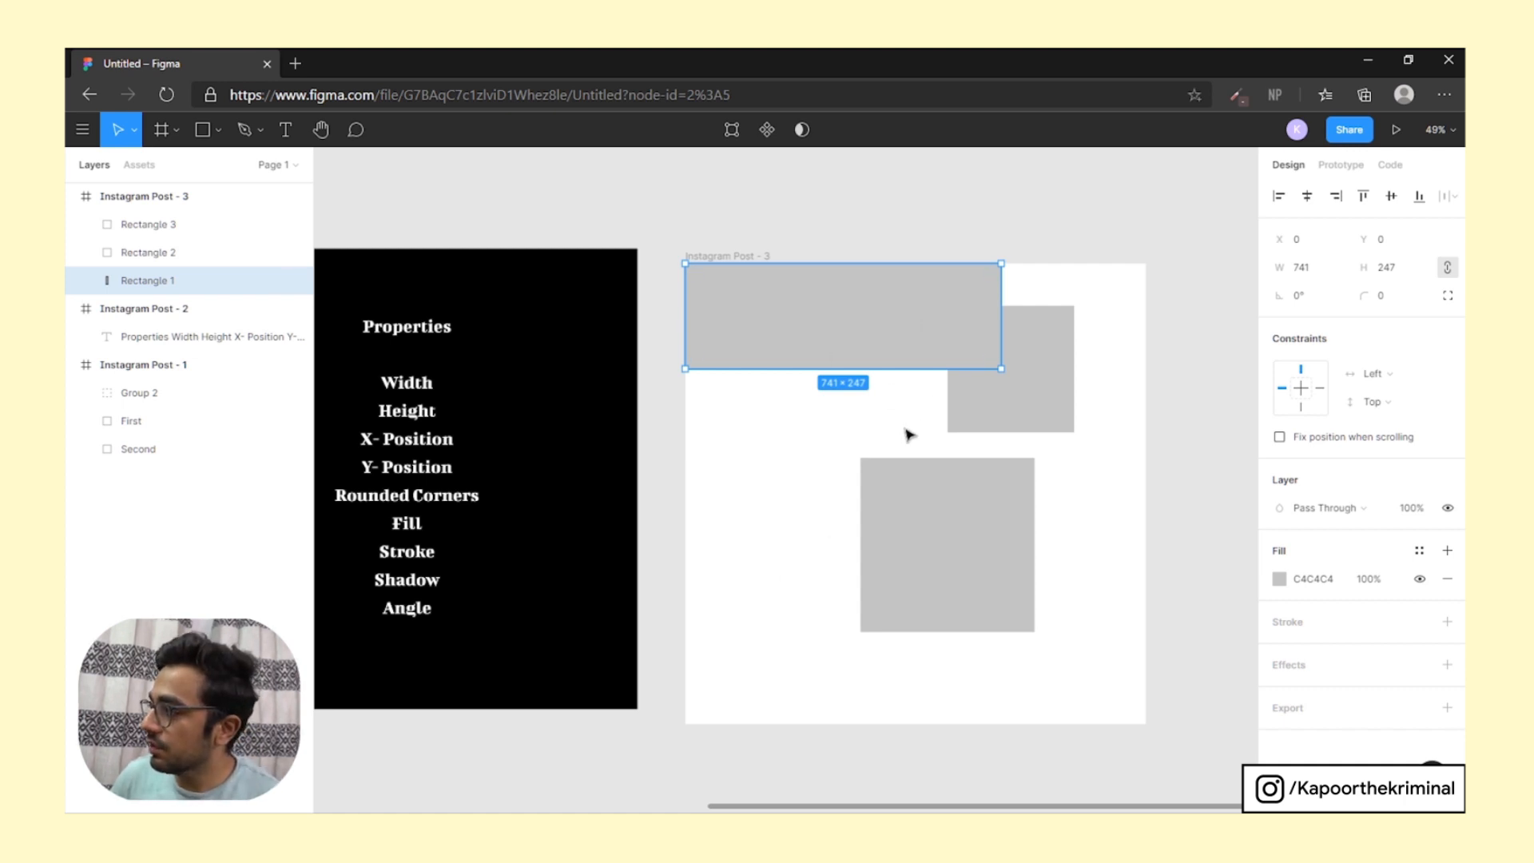
click(996, 215)
click(1016, 400)
click(1003, 216)
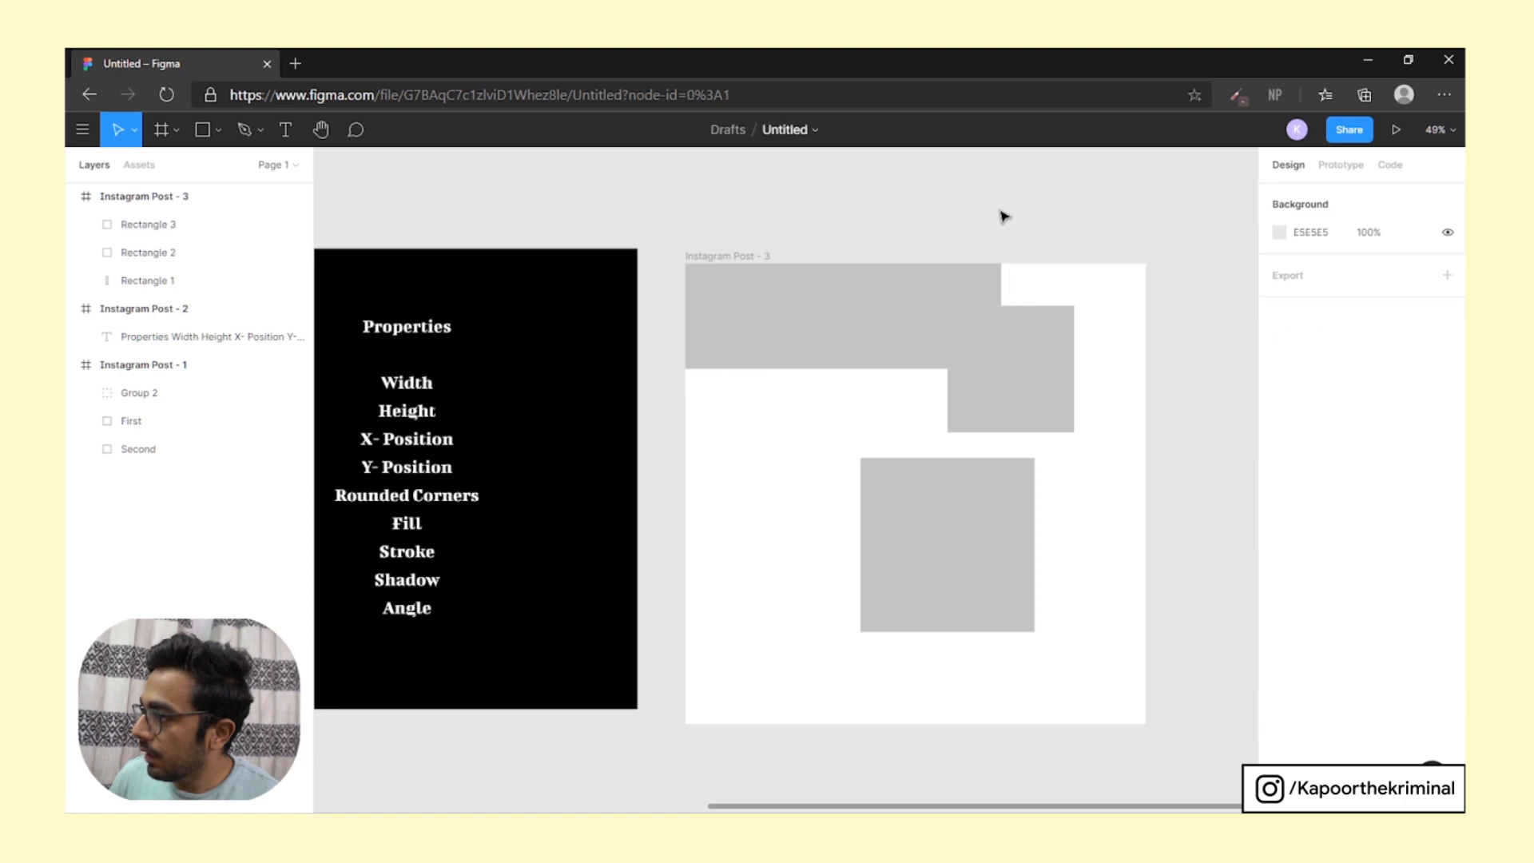
Round all corners of Rectangle 1 on the canvas to a radius of about 79
click(764, 363)
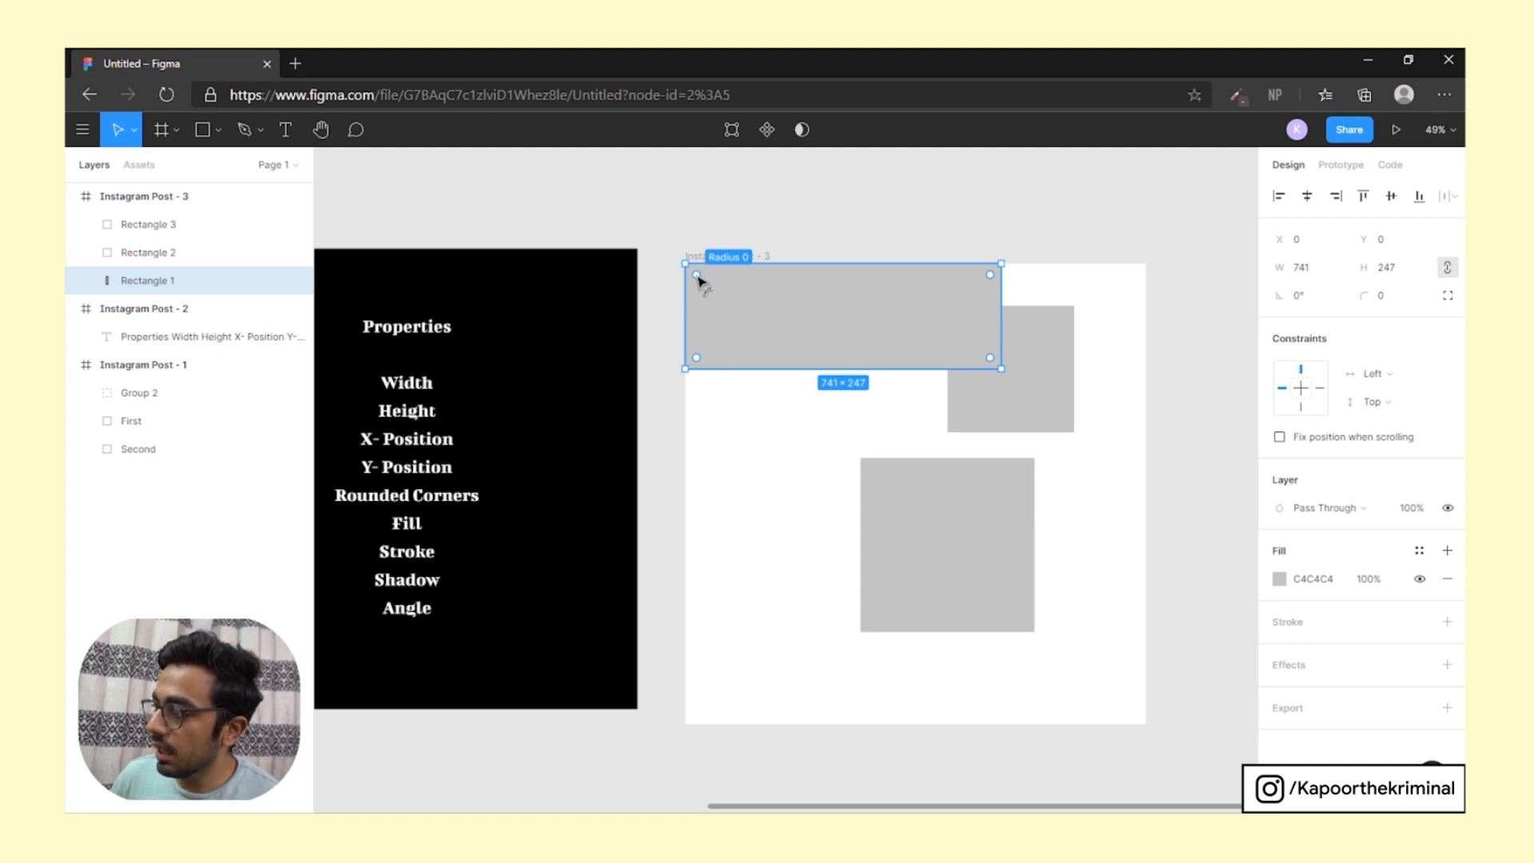
drag(698, 275, 723, 300)
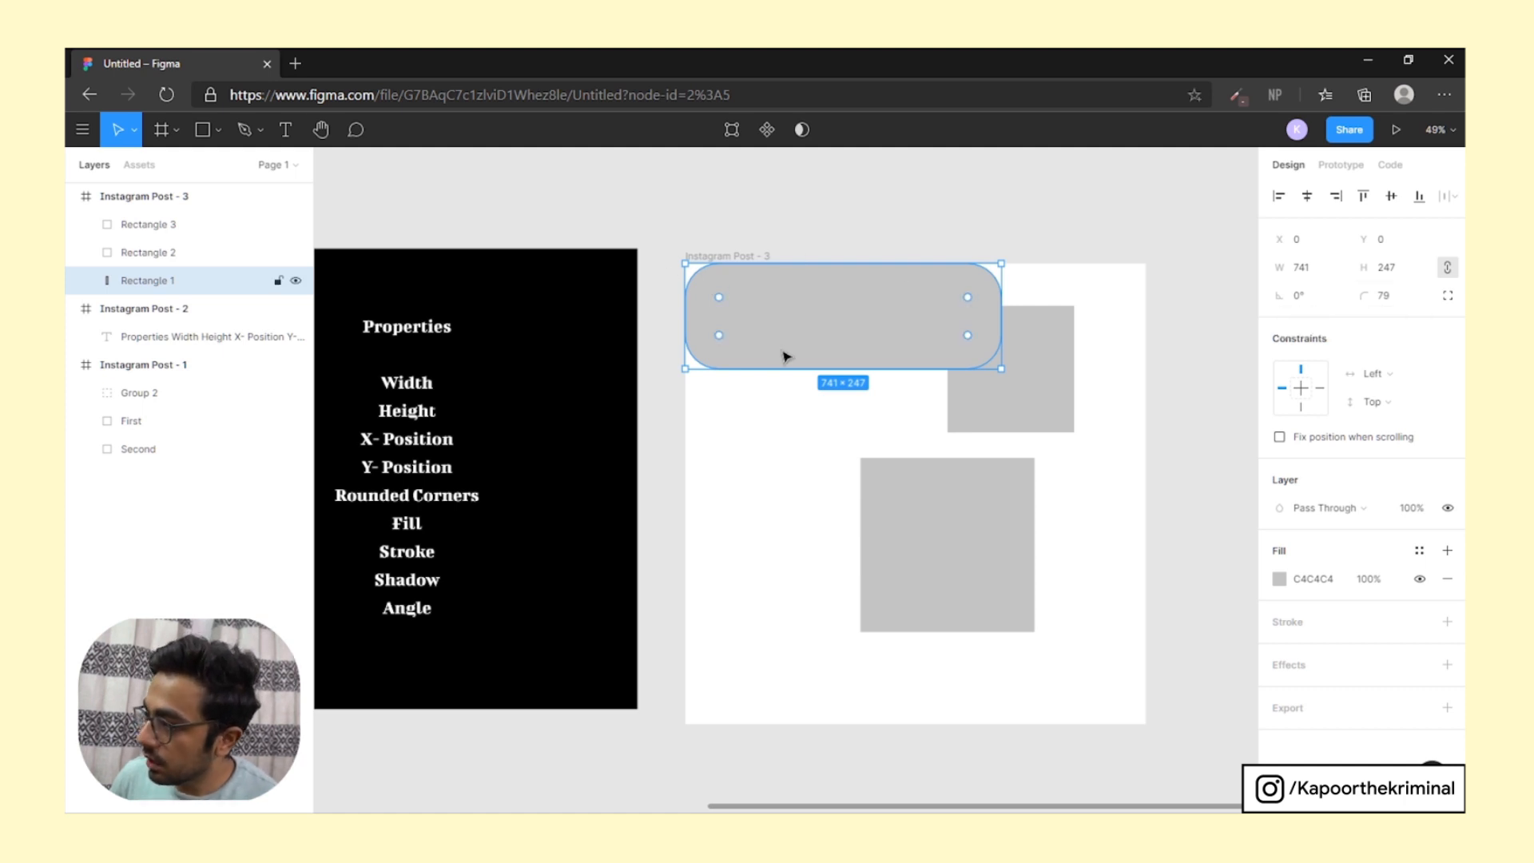
Reduce Rectangle 1's corner radius to 64
click(1389, 302)
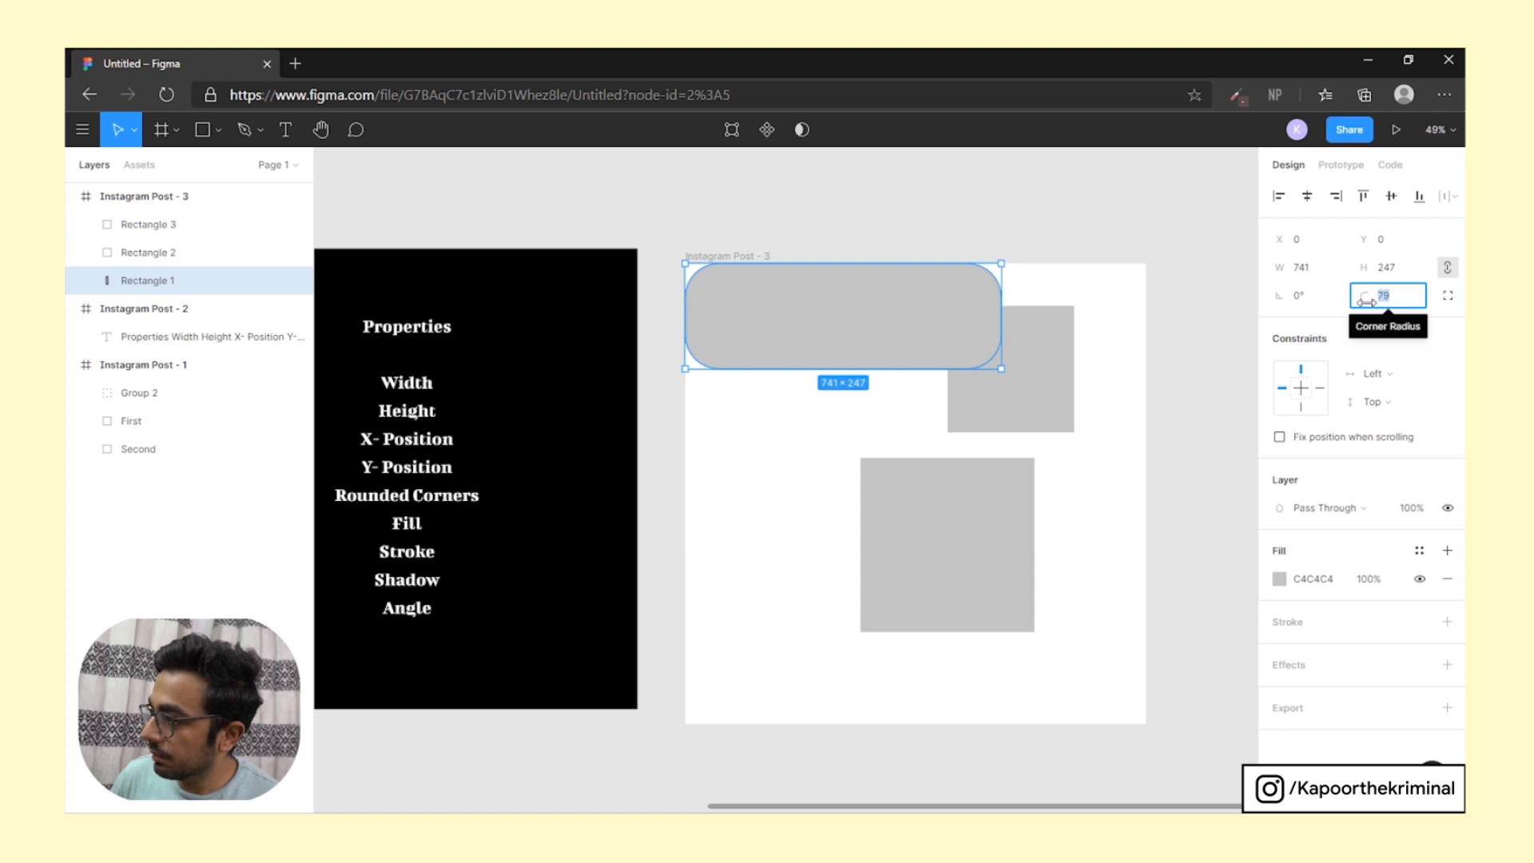
drag(1361, 295, 1107, 252)
key(ctrl+z)
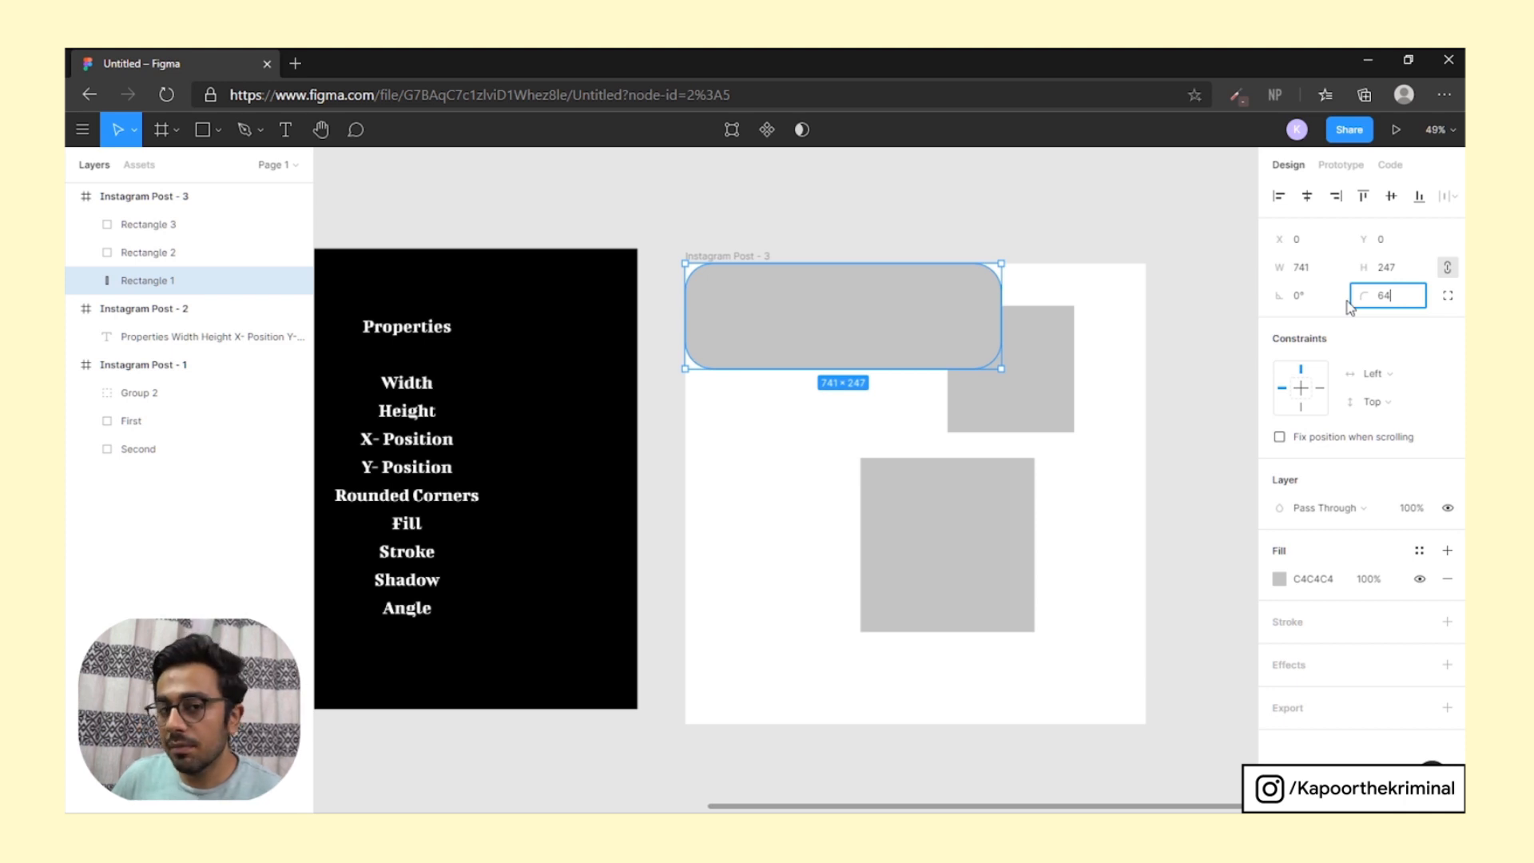
Look up the Nudge Amount settings to check the small and big nudge values, and close them again
click(83, 133)
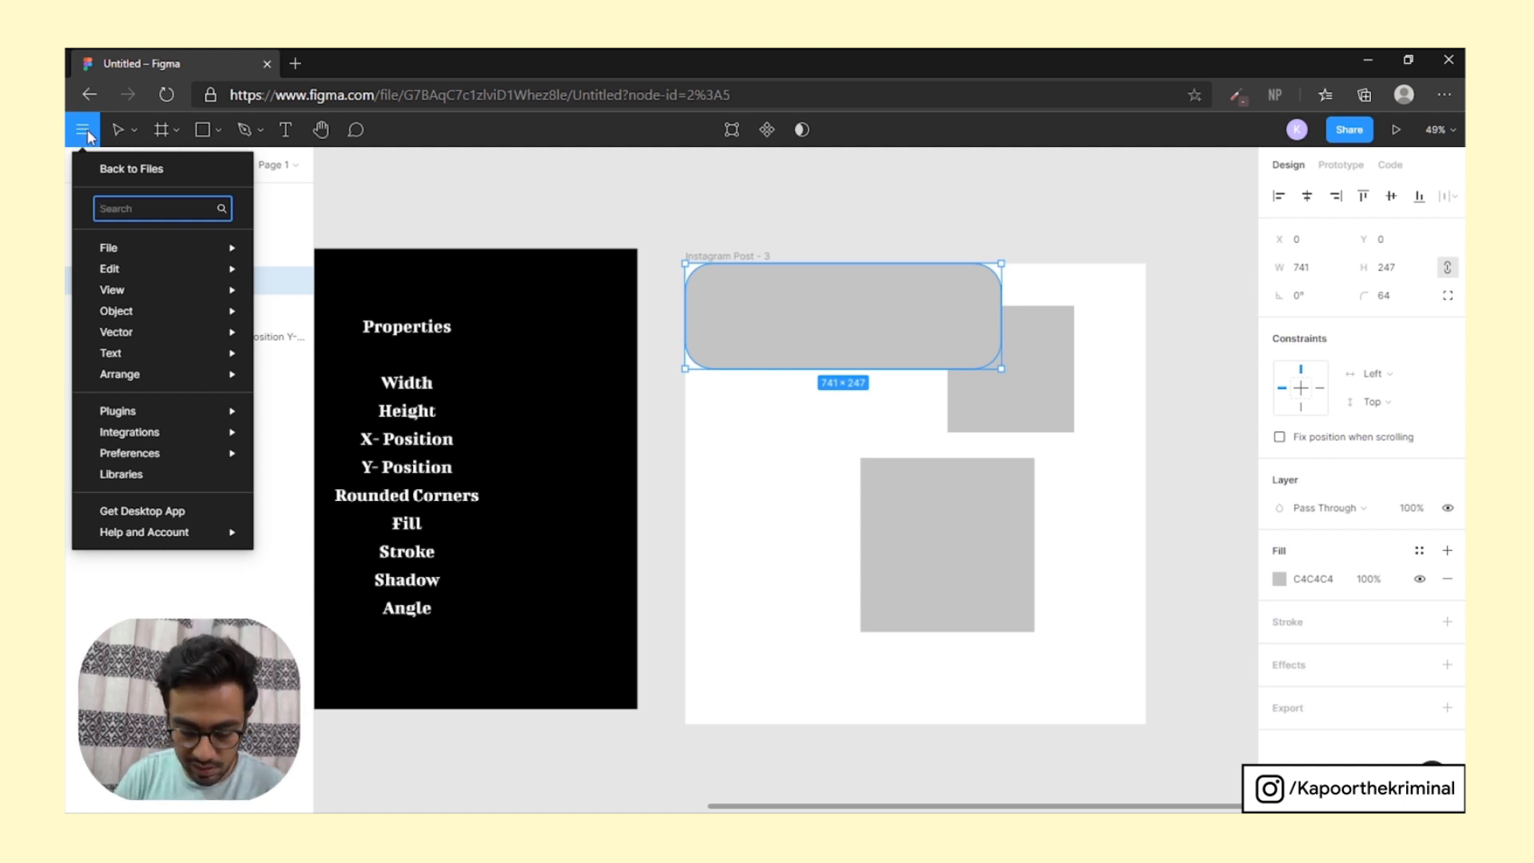
text(nud)
key(Return)
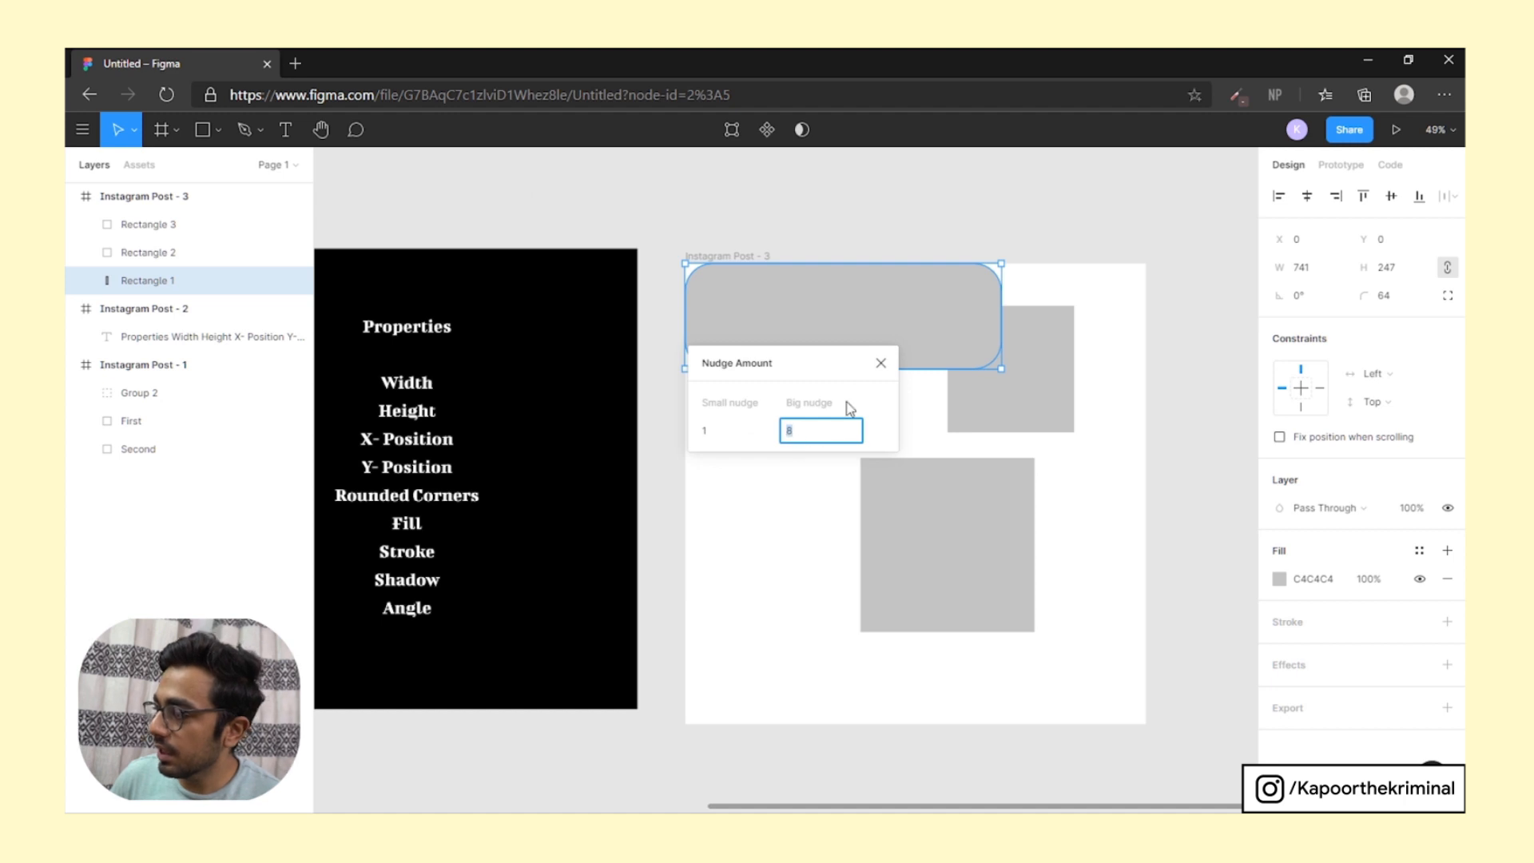
click(881, 372)
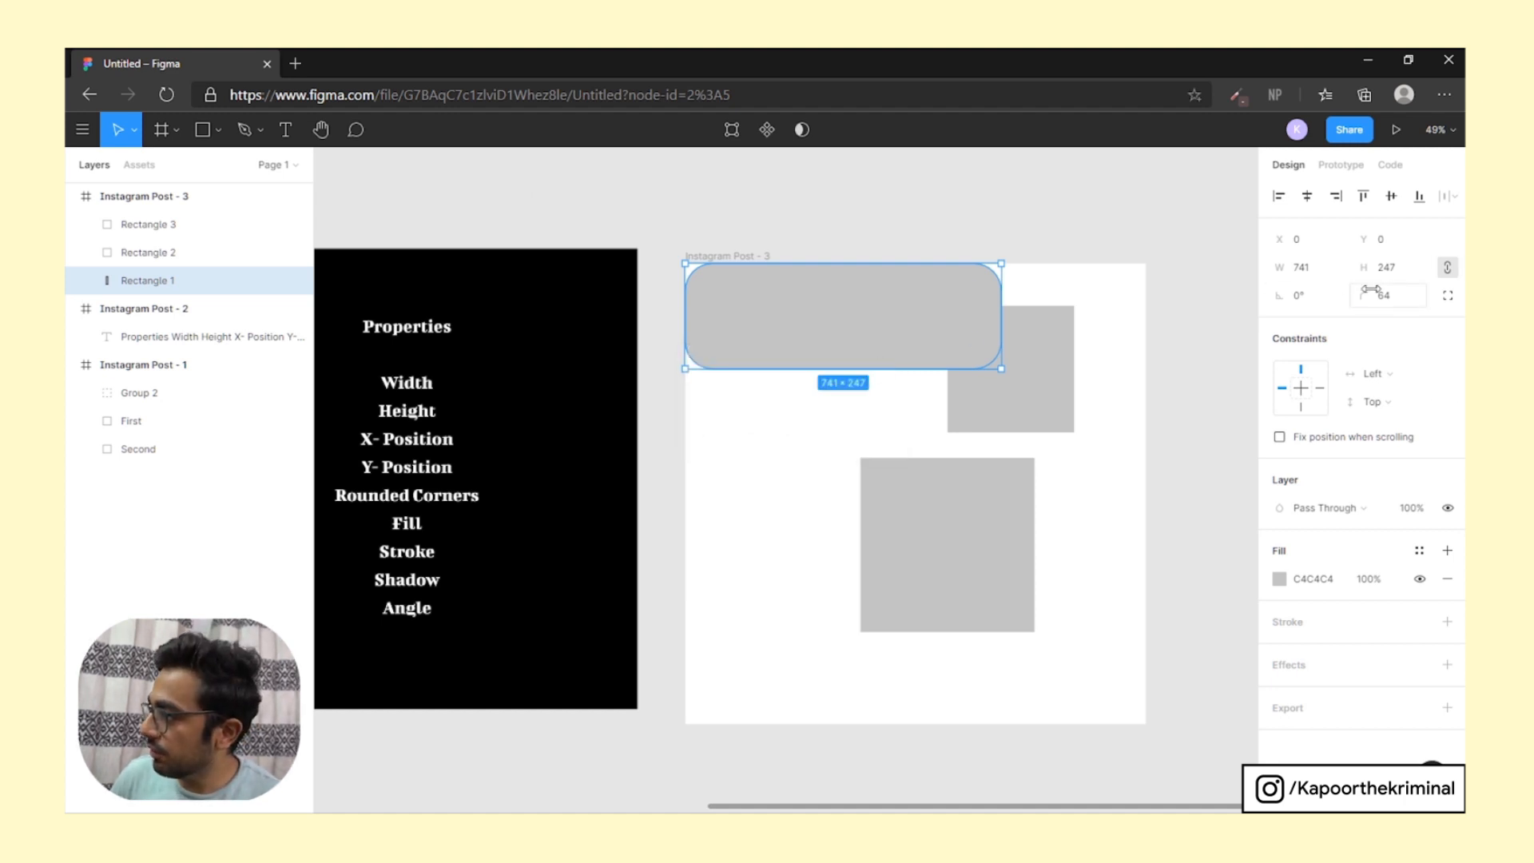
Adjust Rectangle 1's corner radius to 55
drag(1367, 296, 1293, 285)
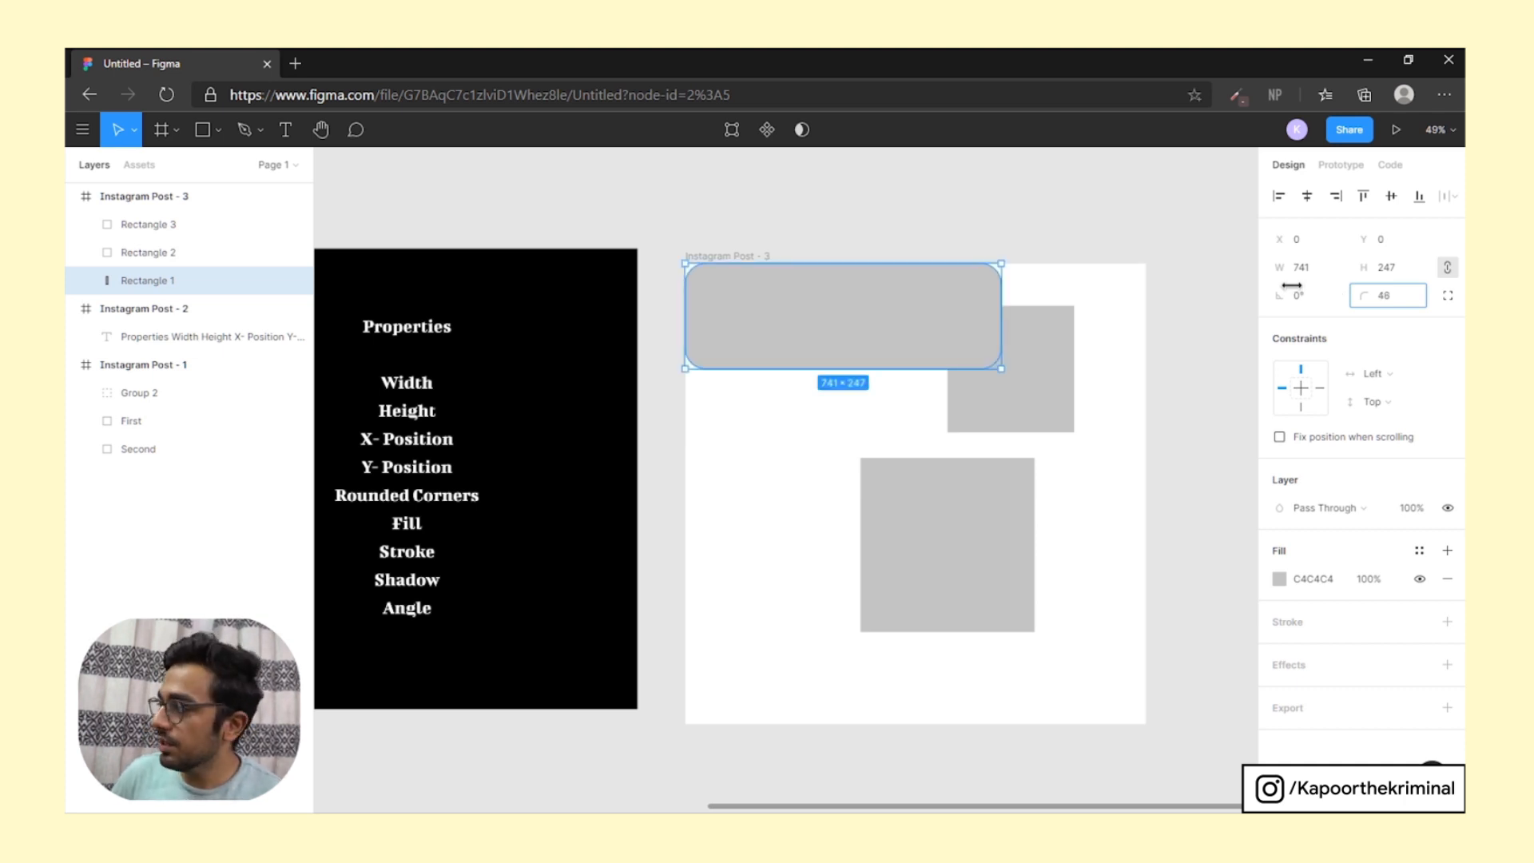
drag(1291, 285, 1211, 290)
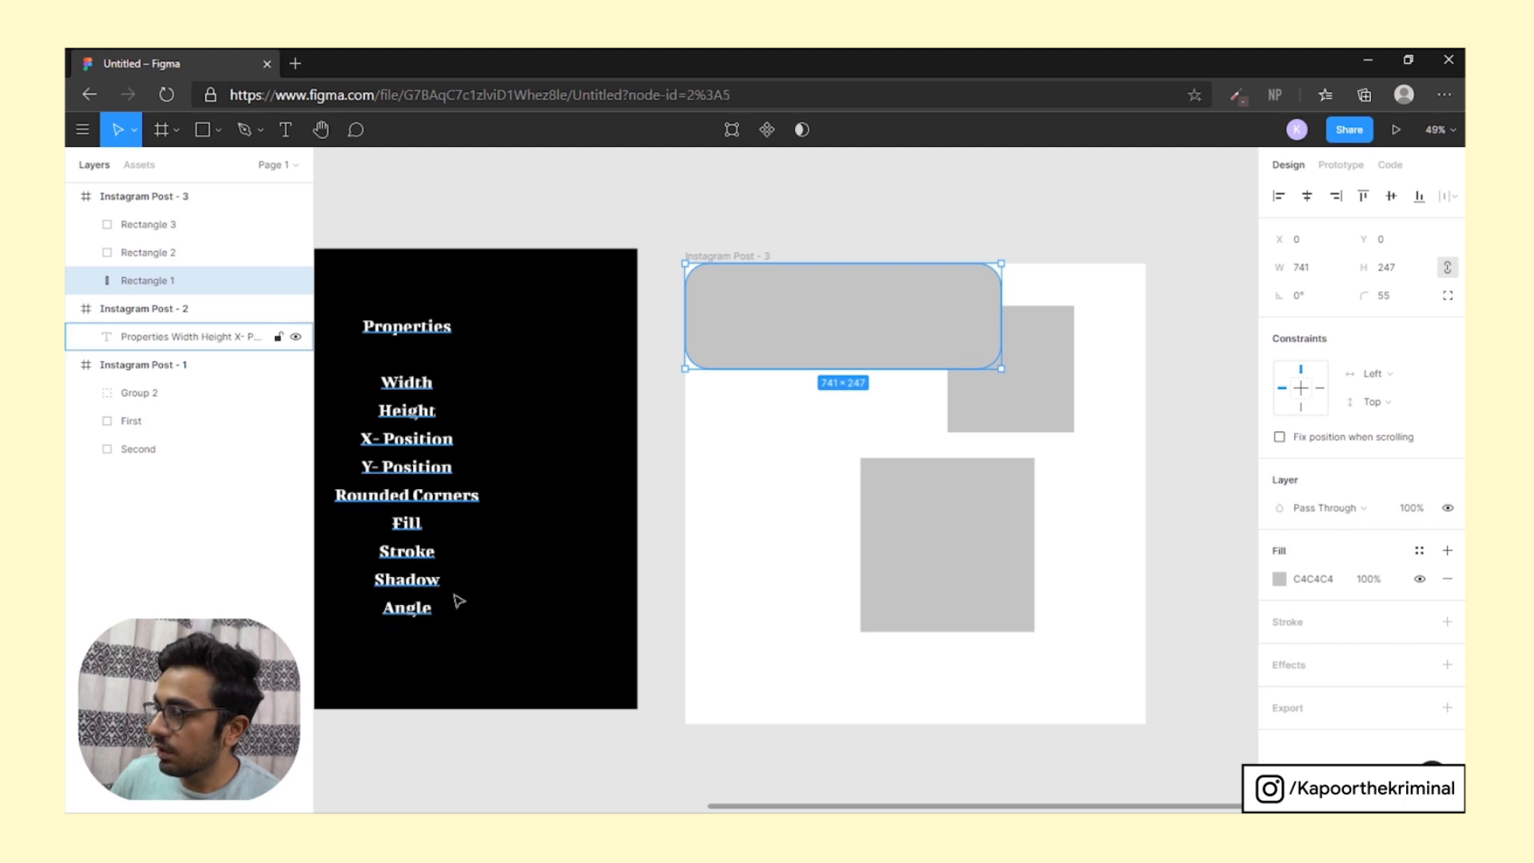
Change Rectangle 1's fill to the solid red D03636
drag(719, 453, 816, 424)
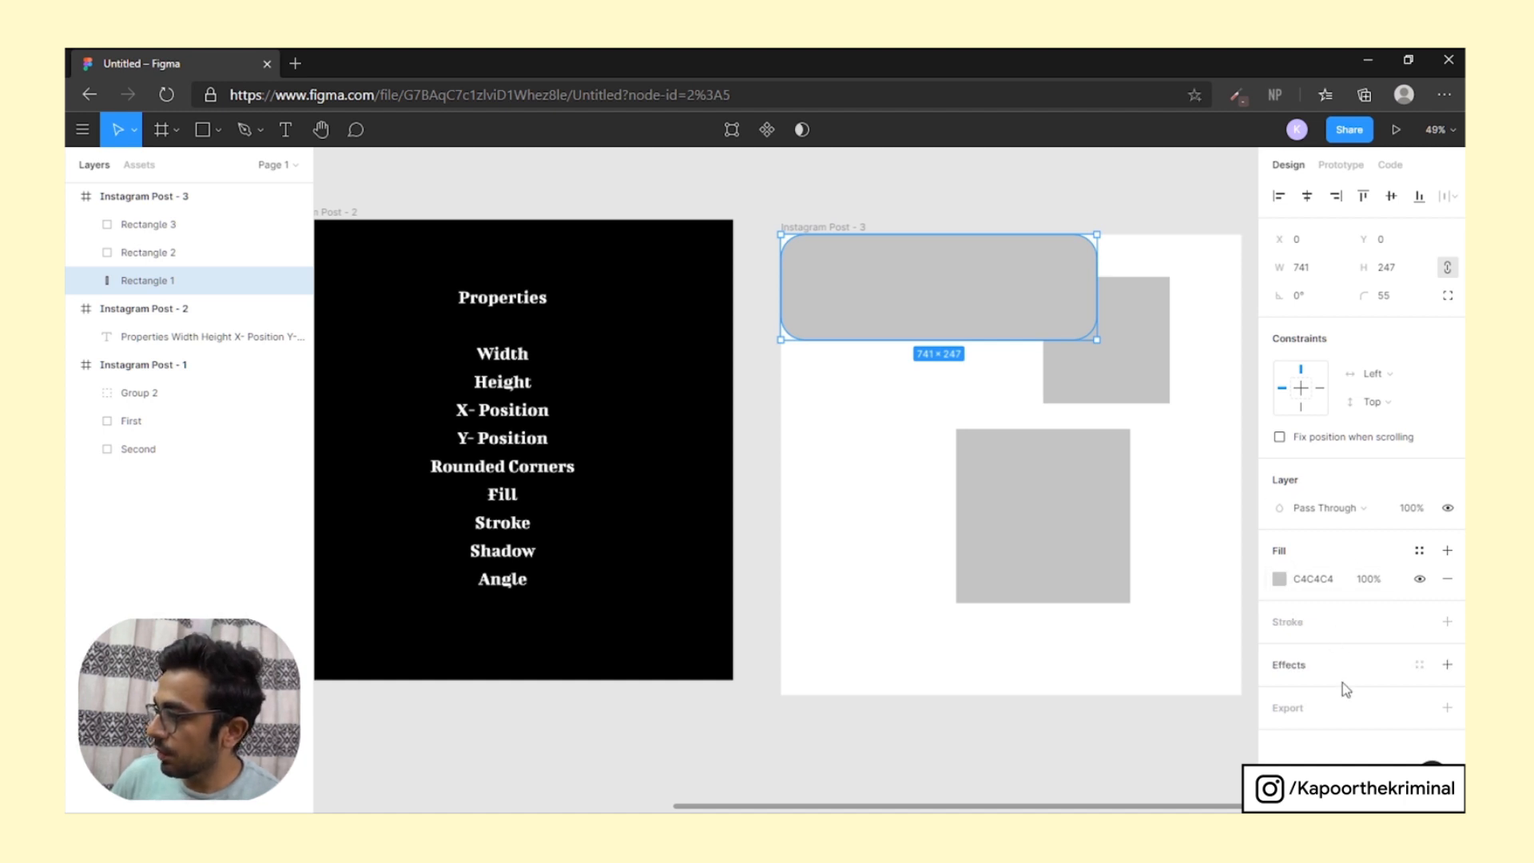
click(1281, 581)
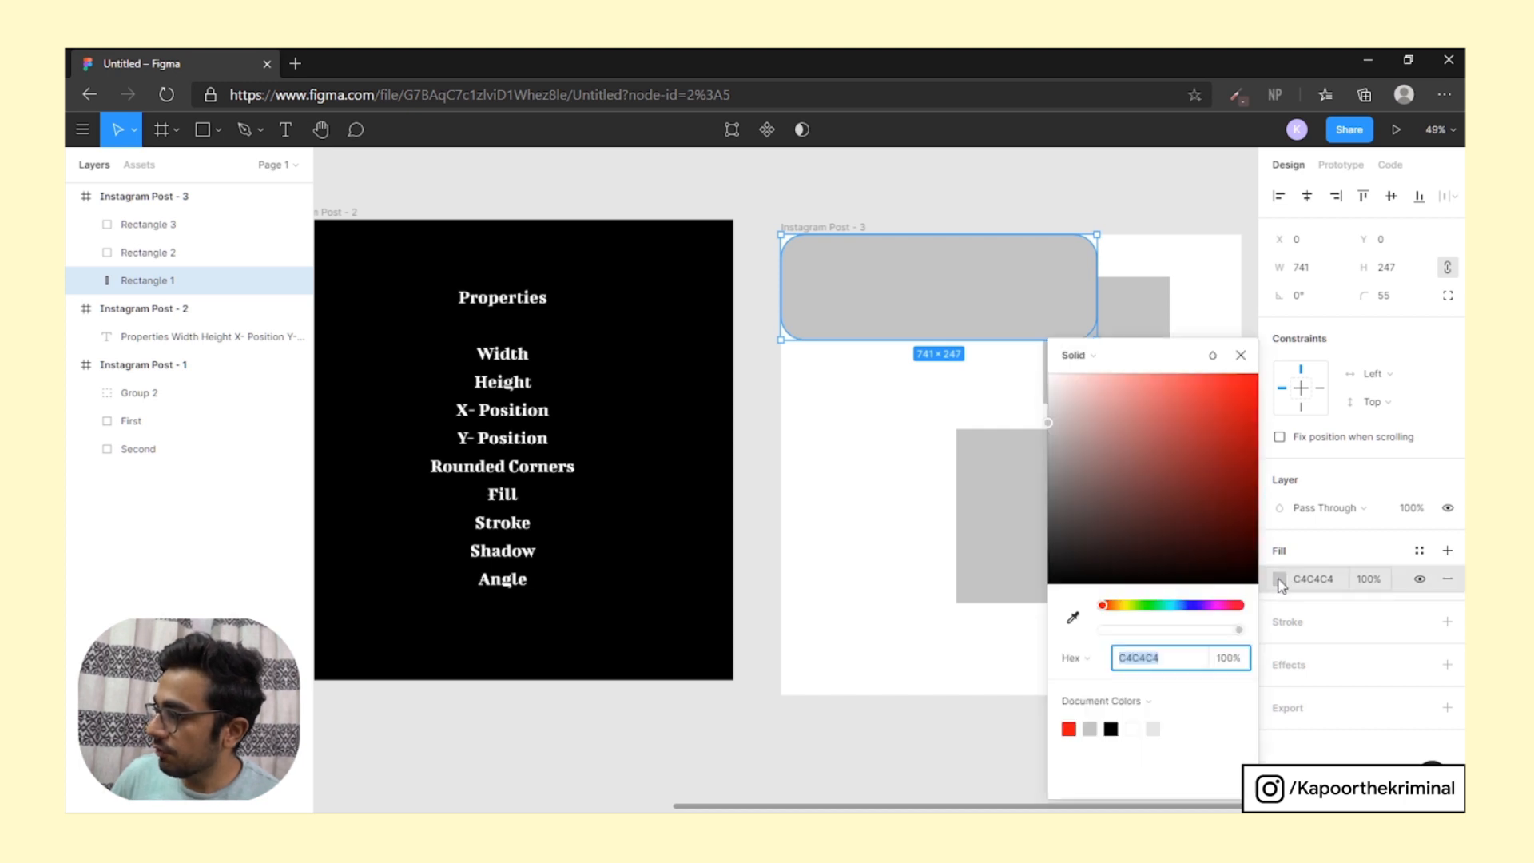
drag(1092, 534, 1205, 417)
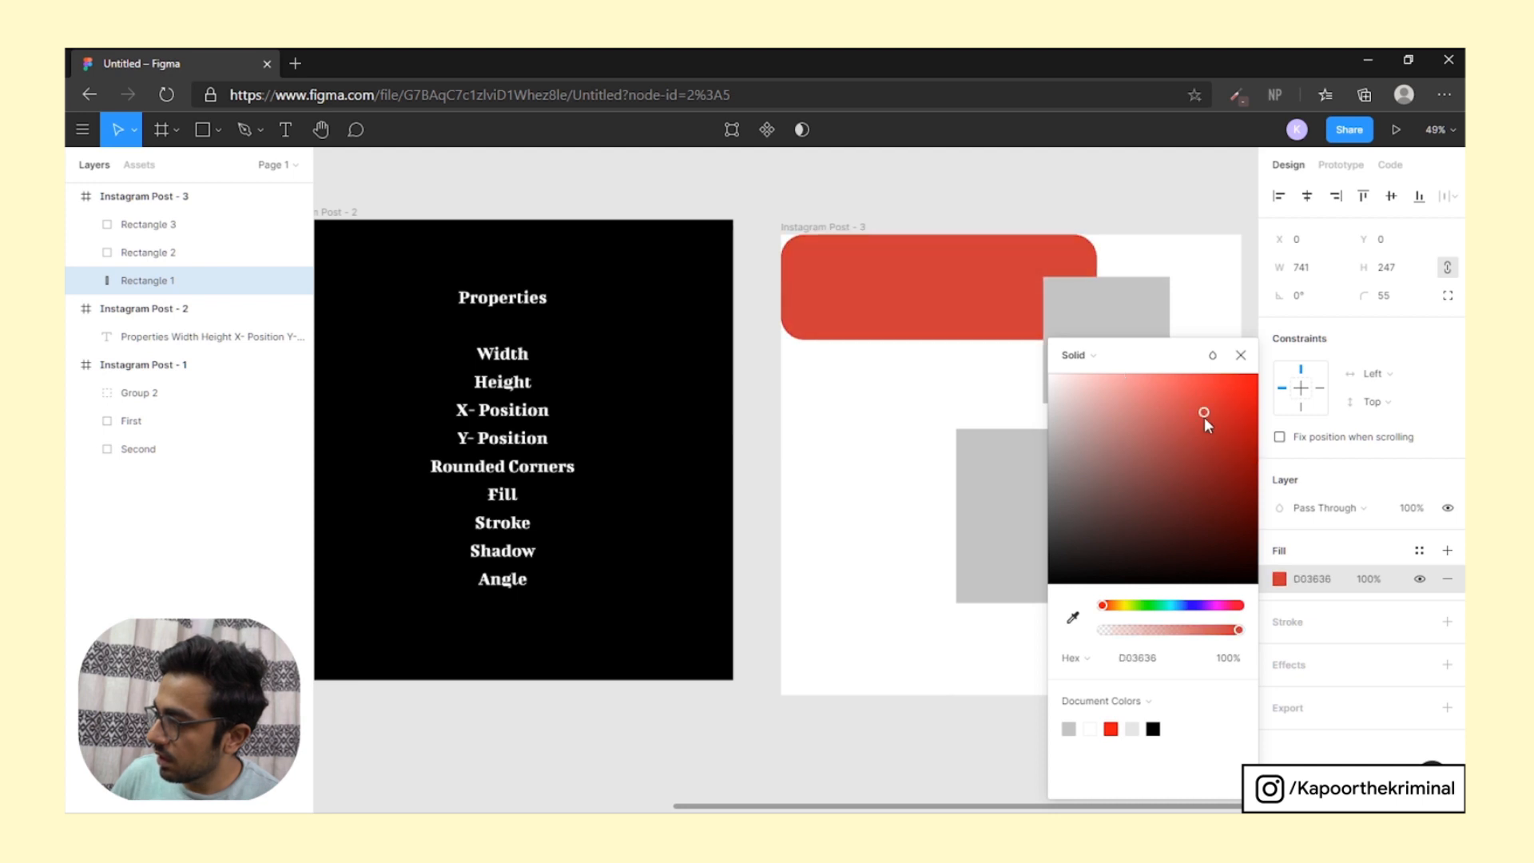
Sample the black background of the Instagram Post - 2 frame as Rectangle 1's fill colour
click(1073, 617)
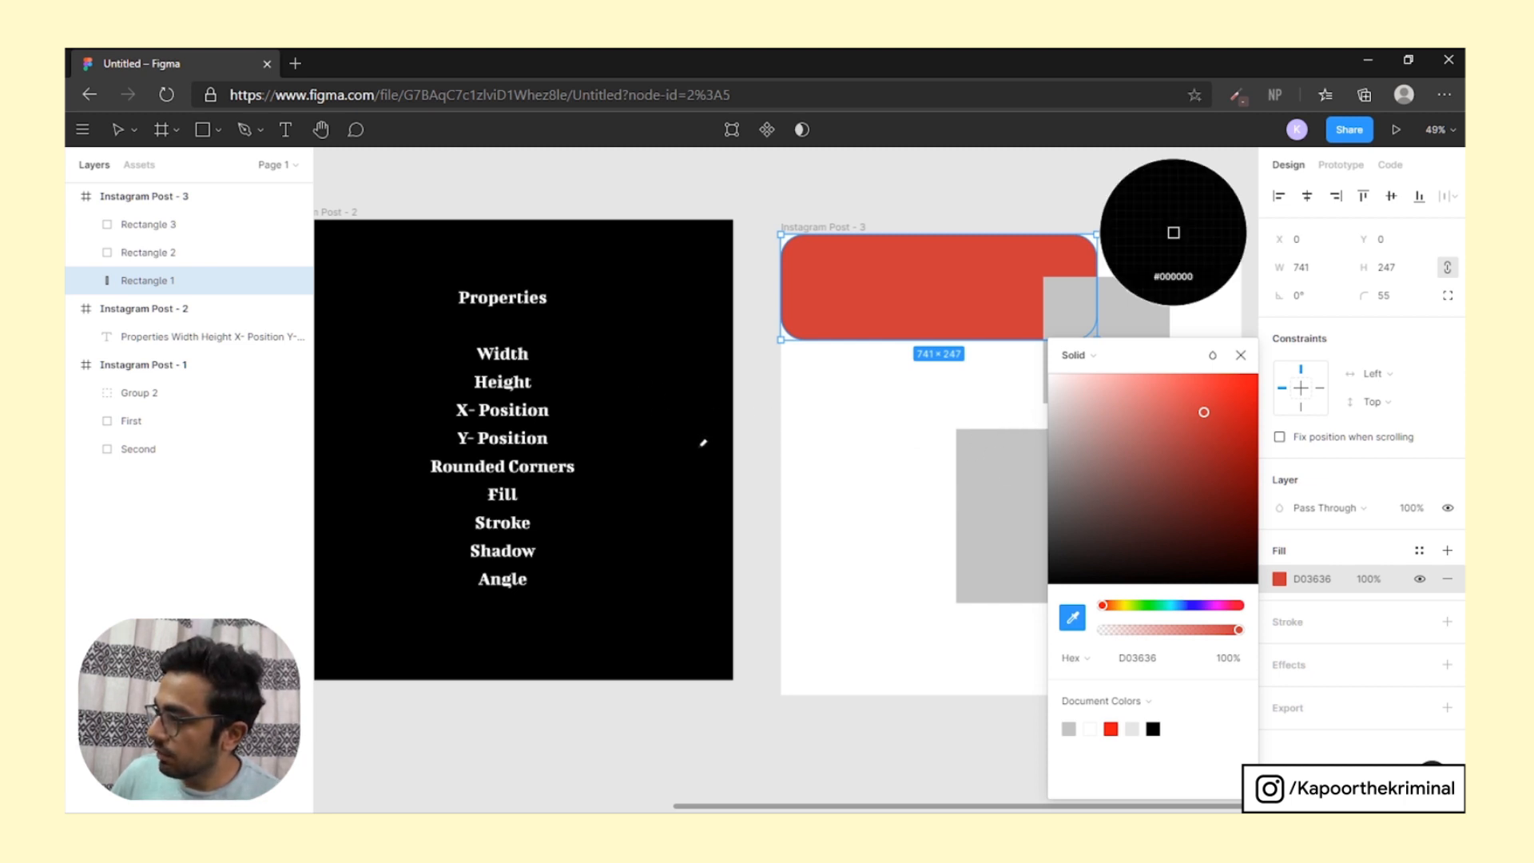
click(668, 416)
click(841, 485)
click(852, 334)
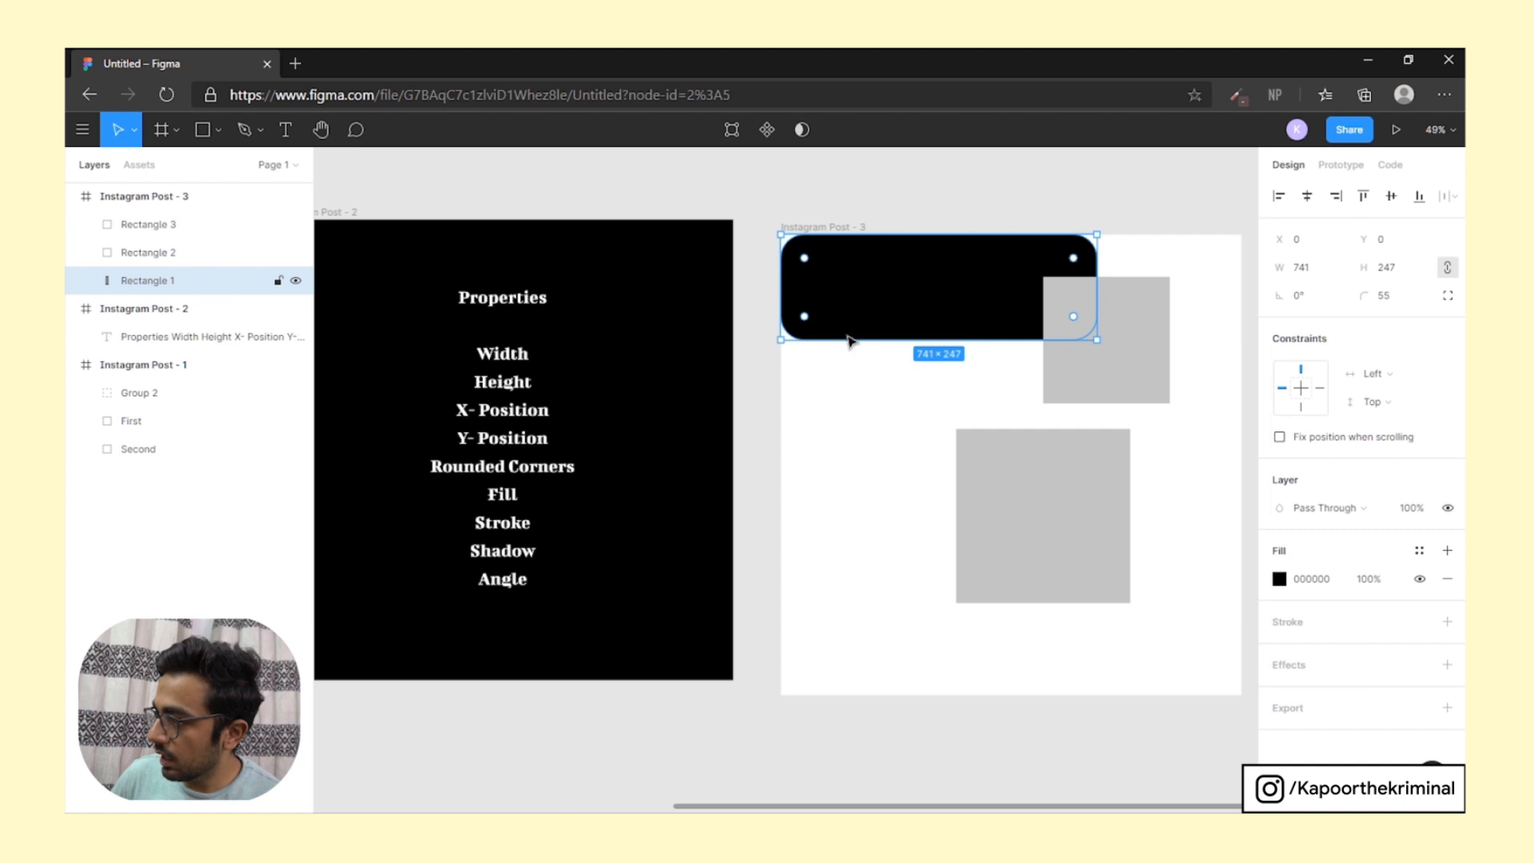
Delete Rectangle 2 and Rectangle 3, and centre Rectangle 1 in the Instagram Post - 3 frame at X 169, Y 416
mouse_move(927, 307)
drag(927, 308, 938, 369)
click(1142, 336)
shift+click(1097, 478)
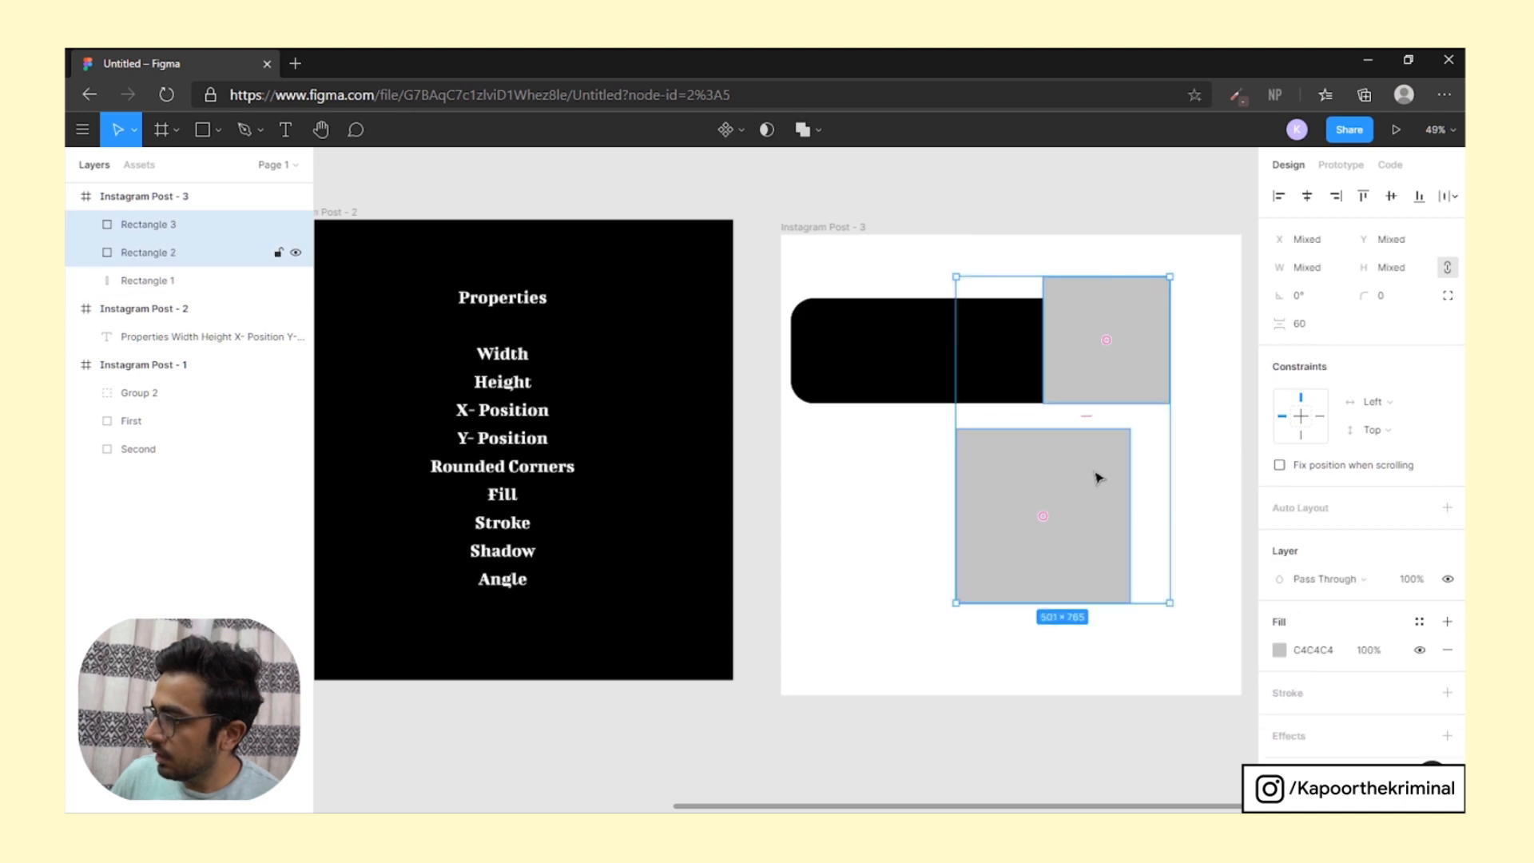
key(Delete)
drag(994, 387, 1047, 496)
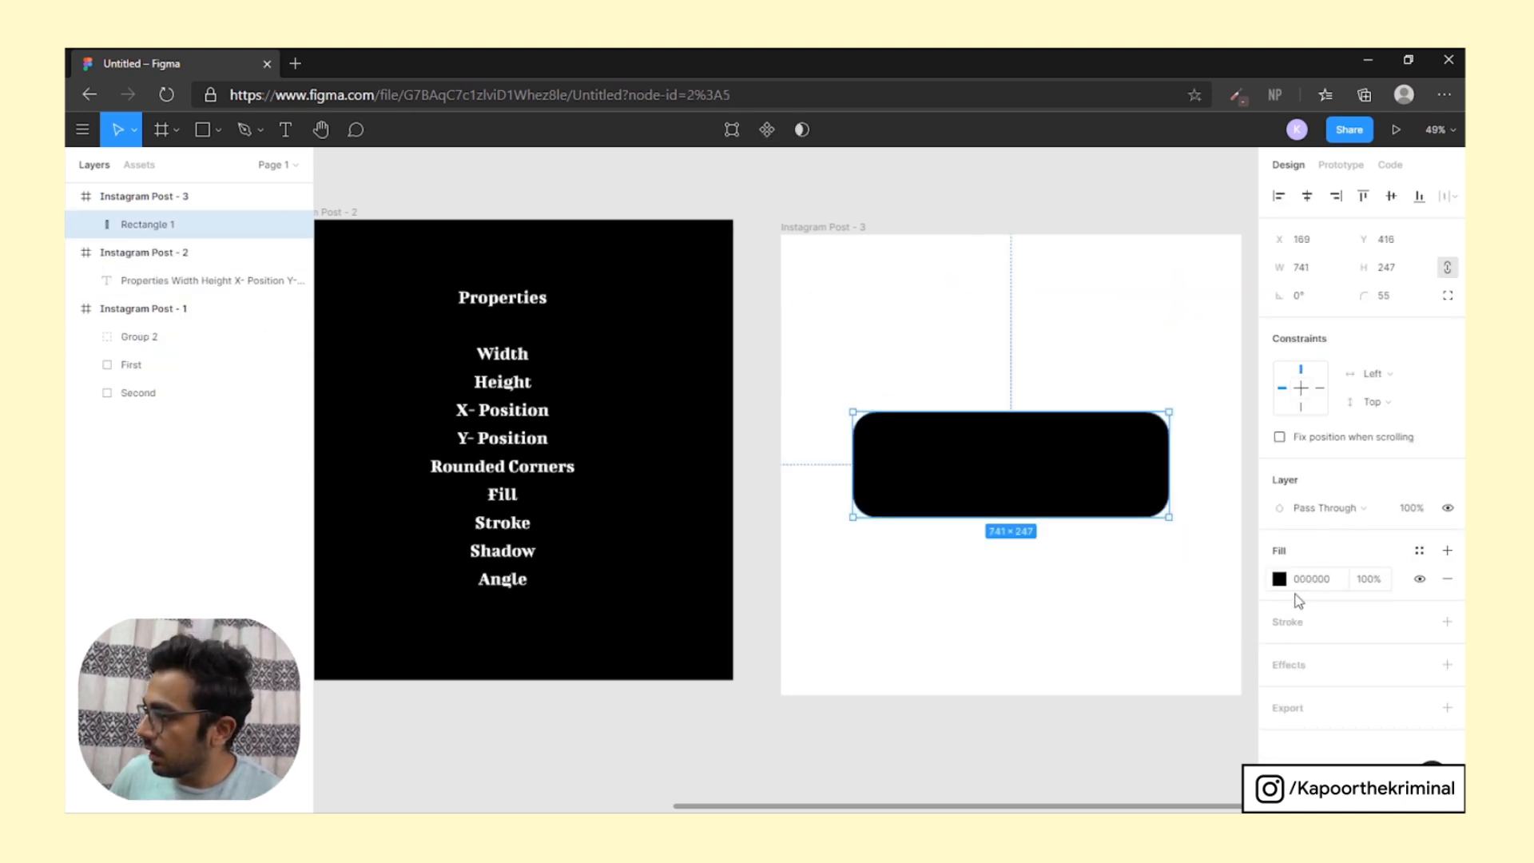
Add an inside stroke to Rectangle 1 in red FF0000 with a thickness of 24
mouse_move(1069, 501)
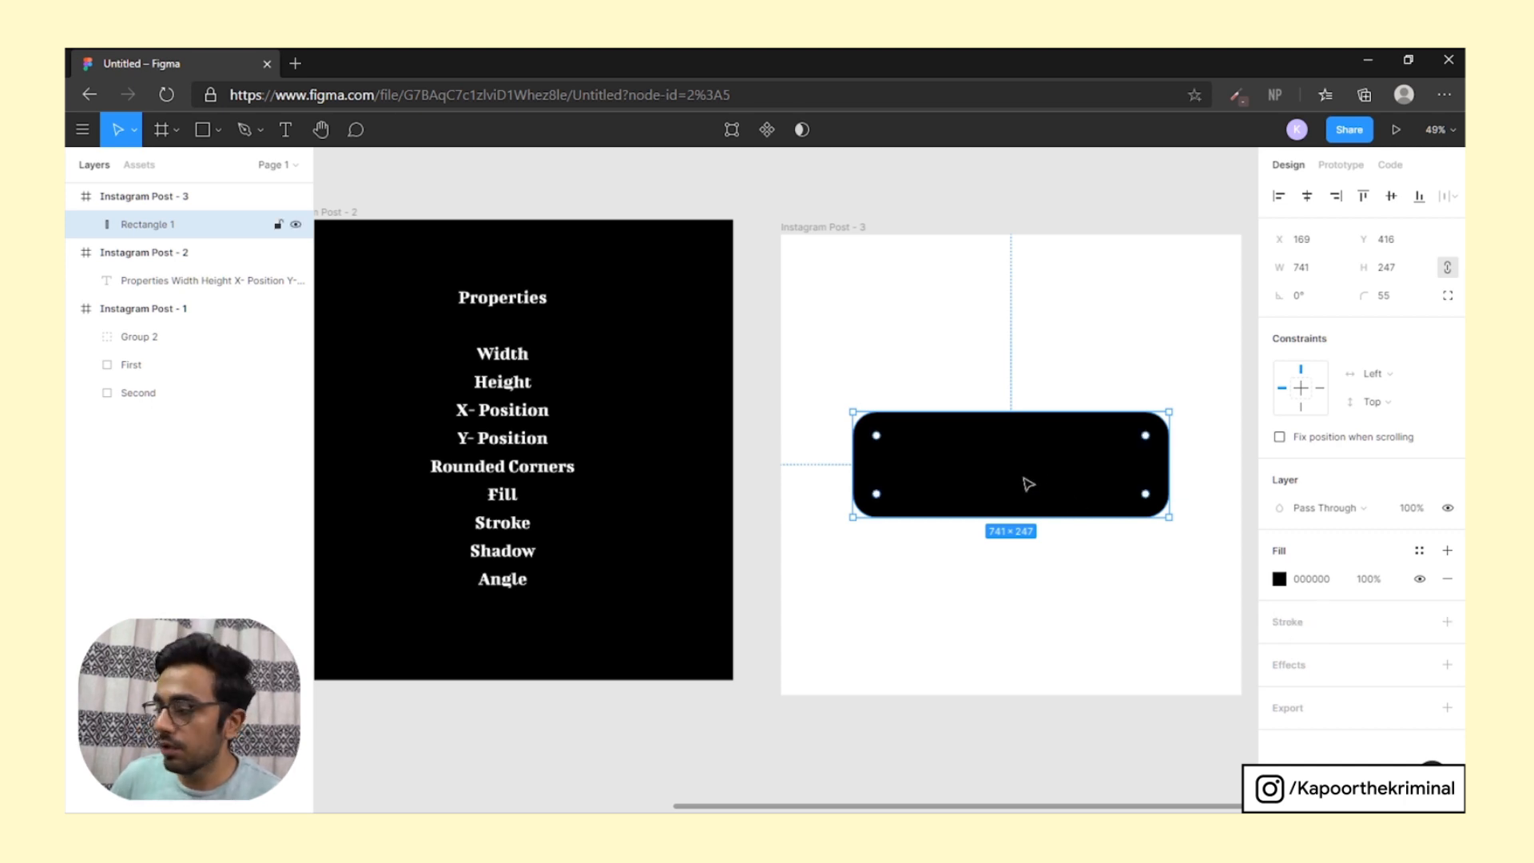
click(1307, 625)
click(1279, 651)
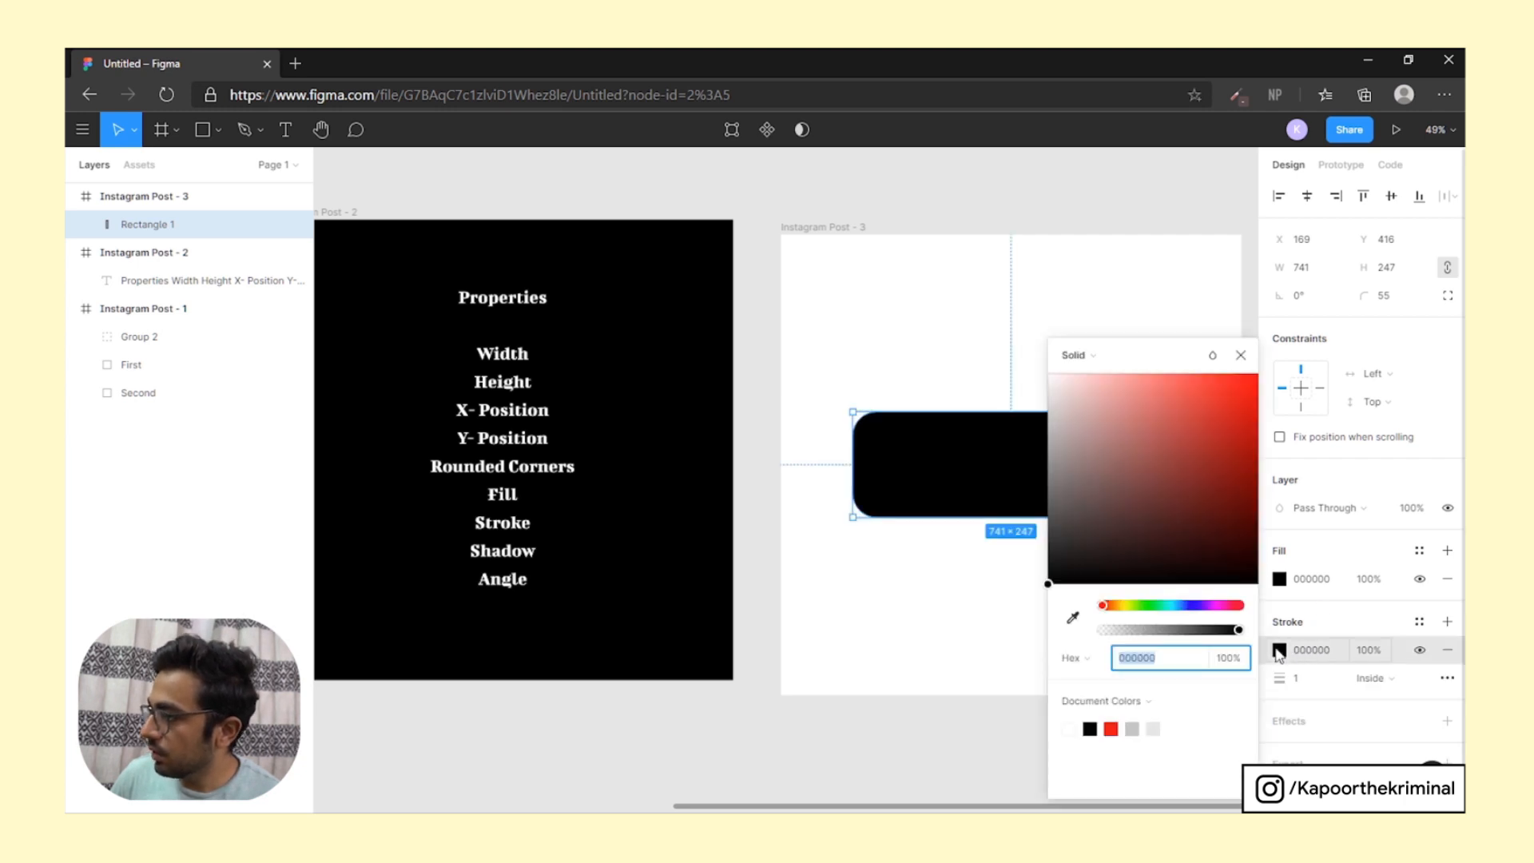
mouse_move(1205, 575)
mouse_down()
mouse_move(1189, 506)
mouse_move(1106, 376)
mouse_move(1261, 382)
mouse_up()
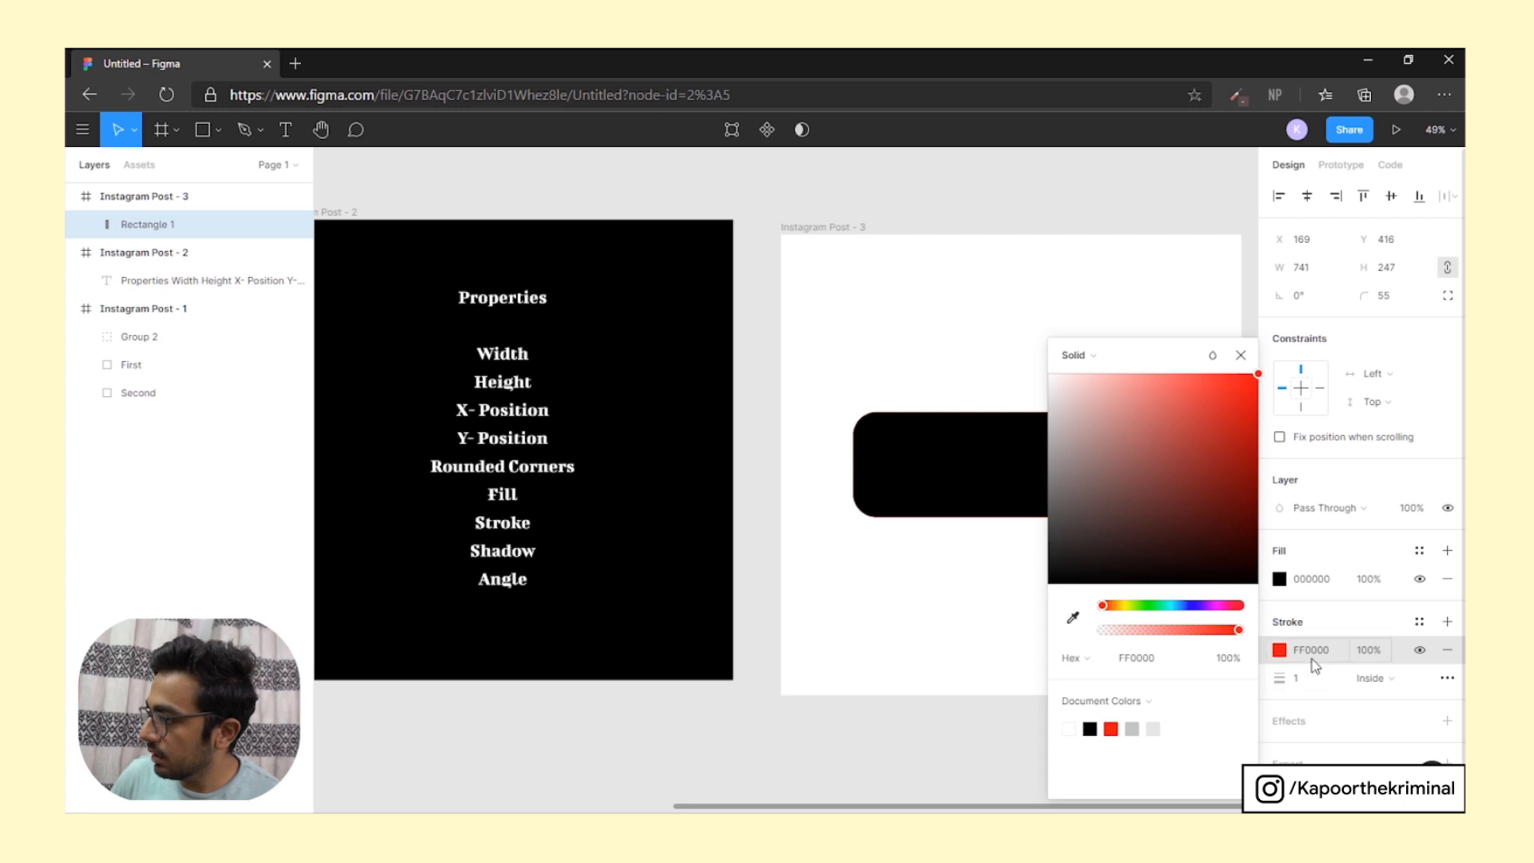
click(1306, 681)
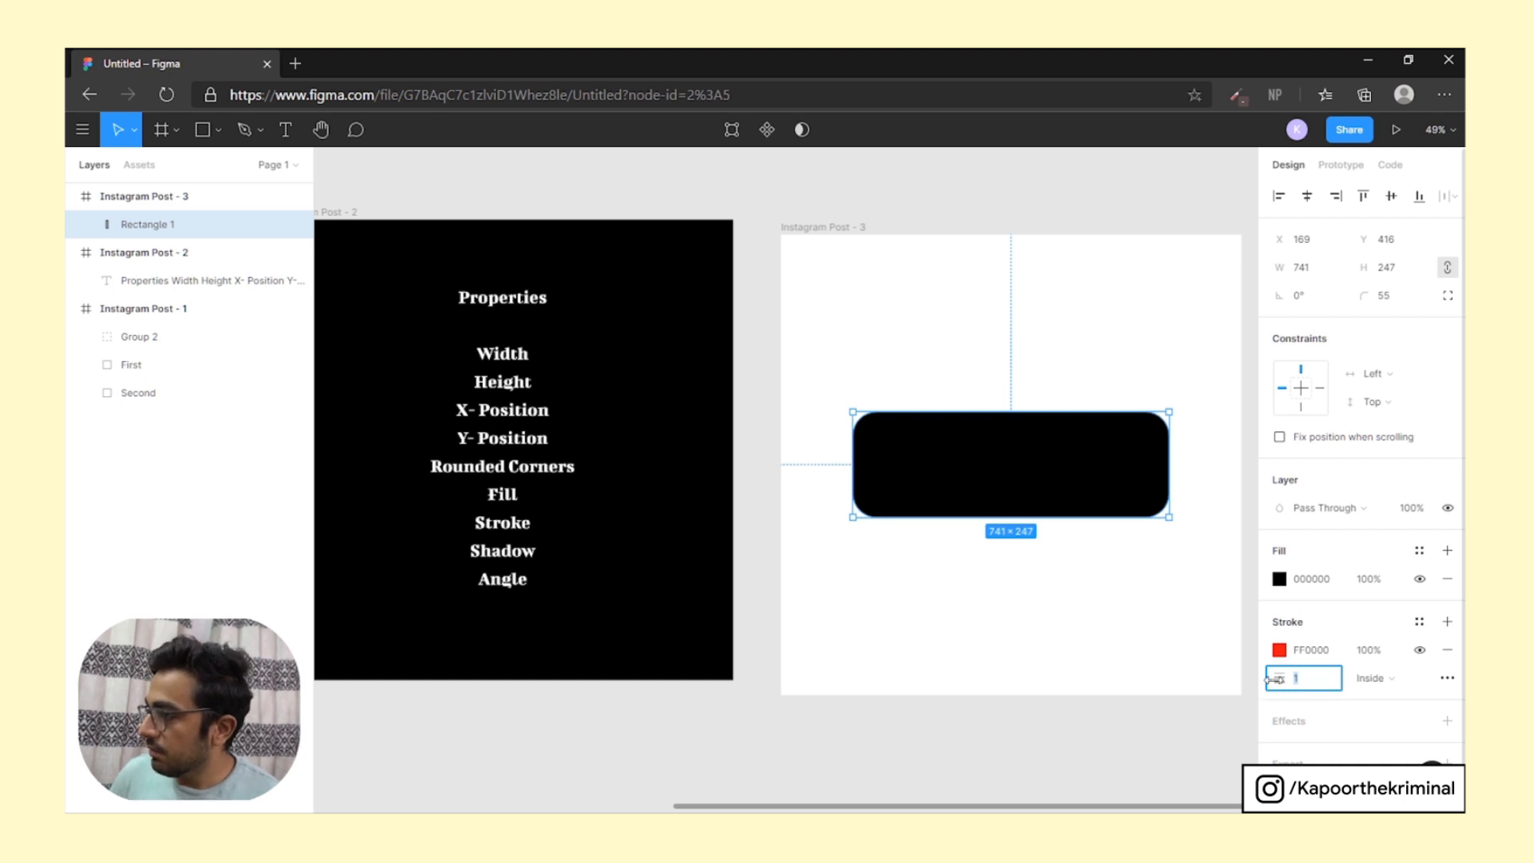
mouse_move(1276, 680)
mouse_down()
mouse_move(1328, 688)
mouse_move(1285, 688)
mouse_up()
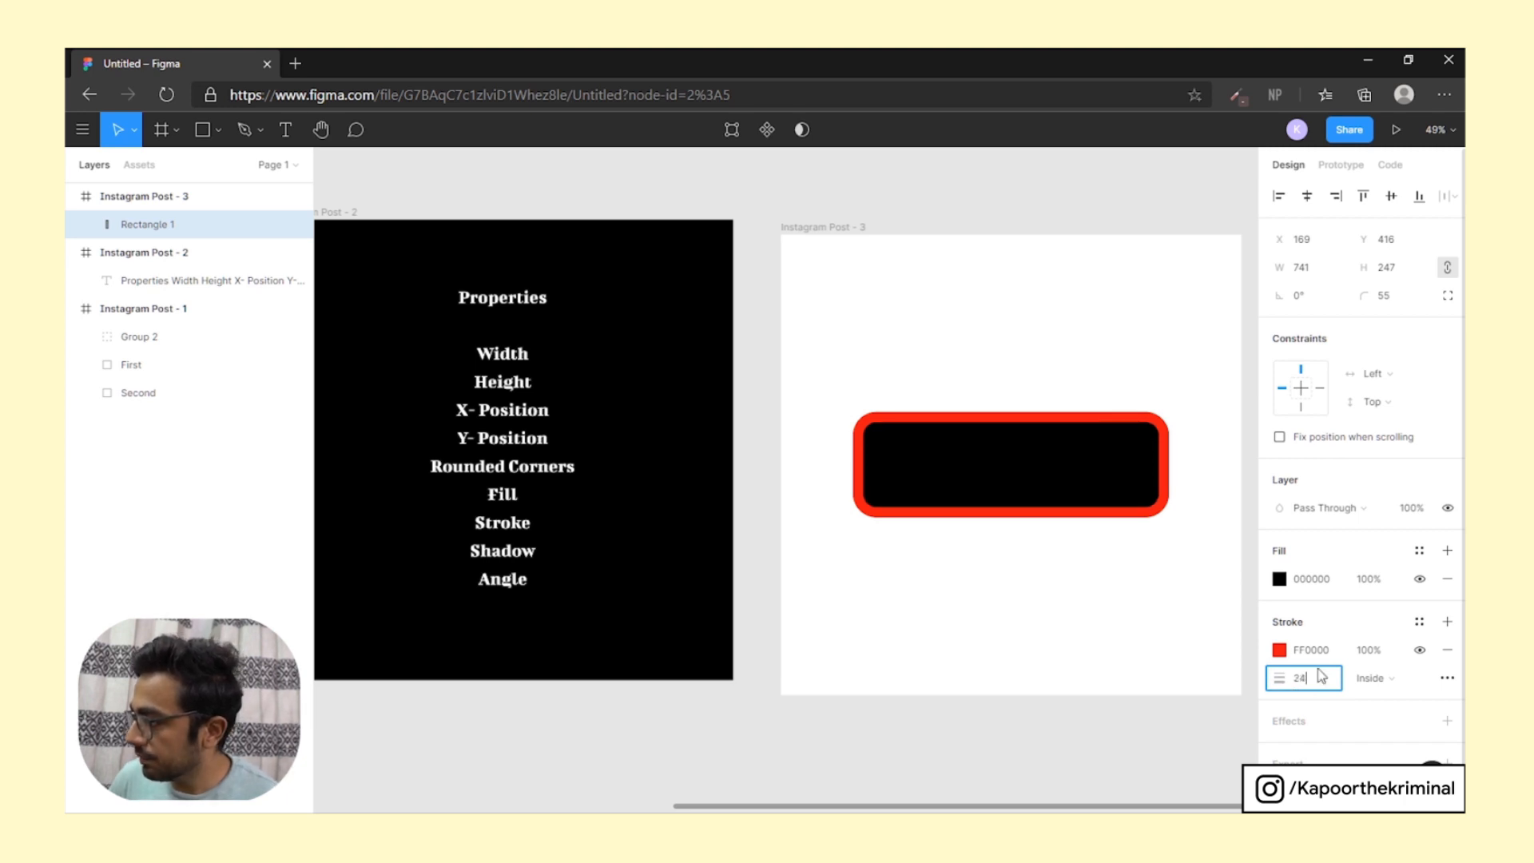
click(1389, 680)
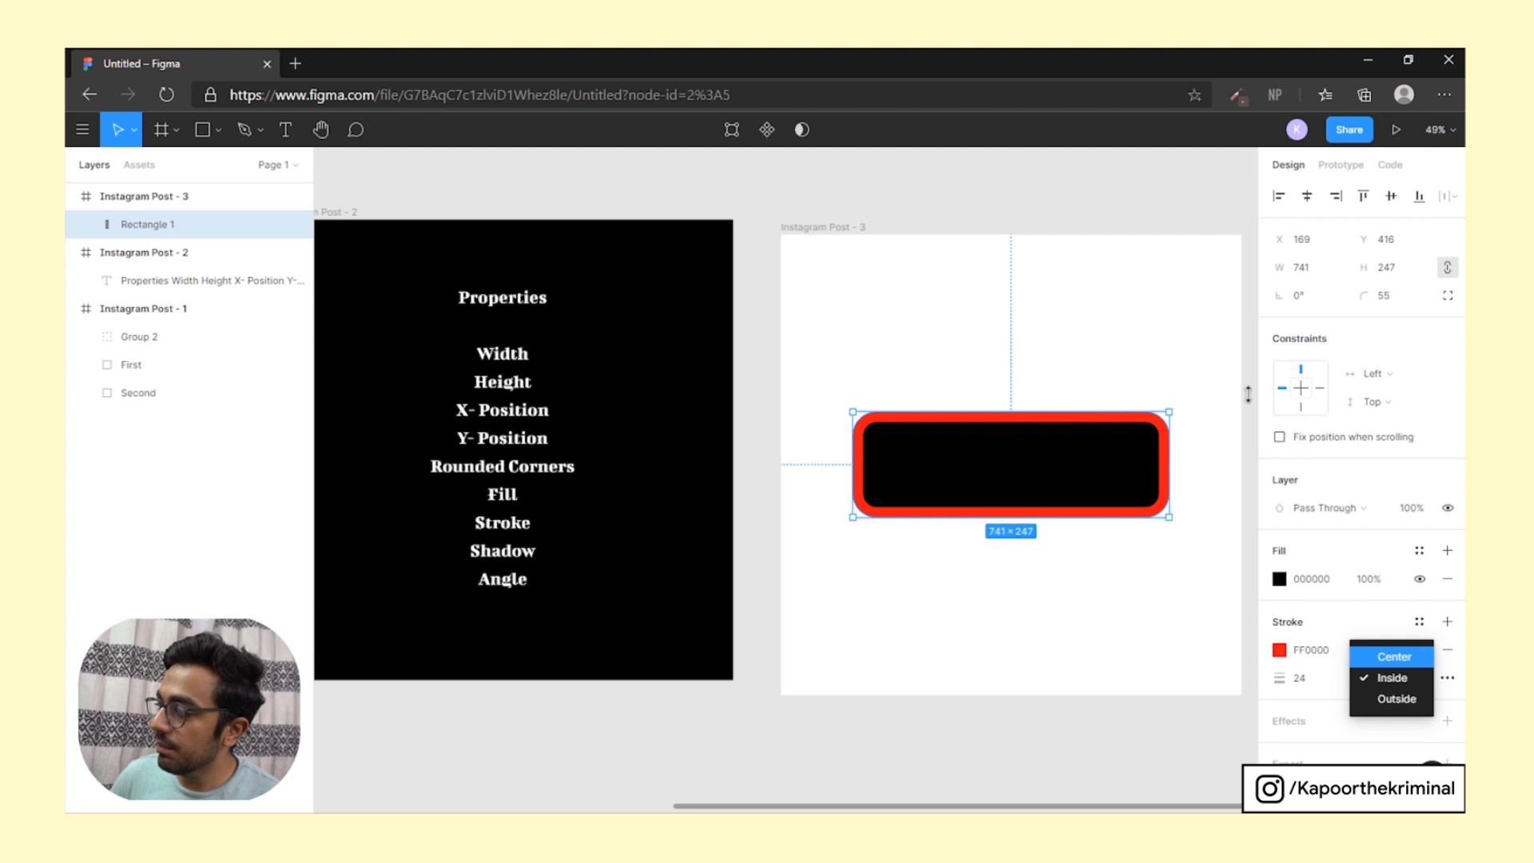
click(1319, 284)
Resize Rectangle 1 to a width of 100 and a height of 100
click(1321, 271)
text(100)
key(Tab)
text(100)
key(Return)
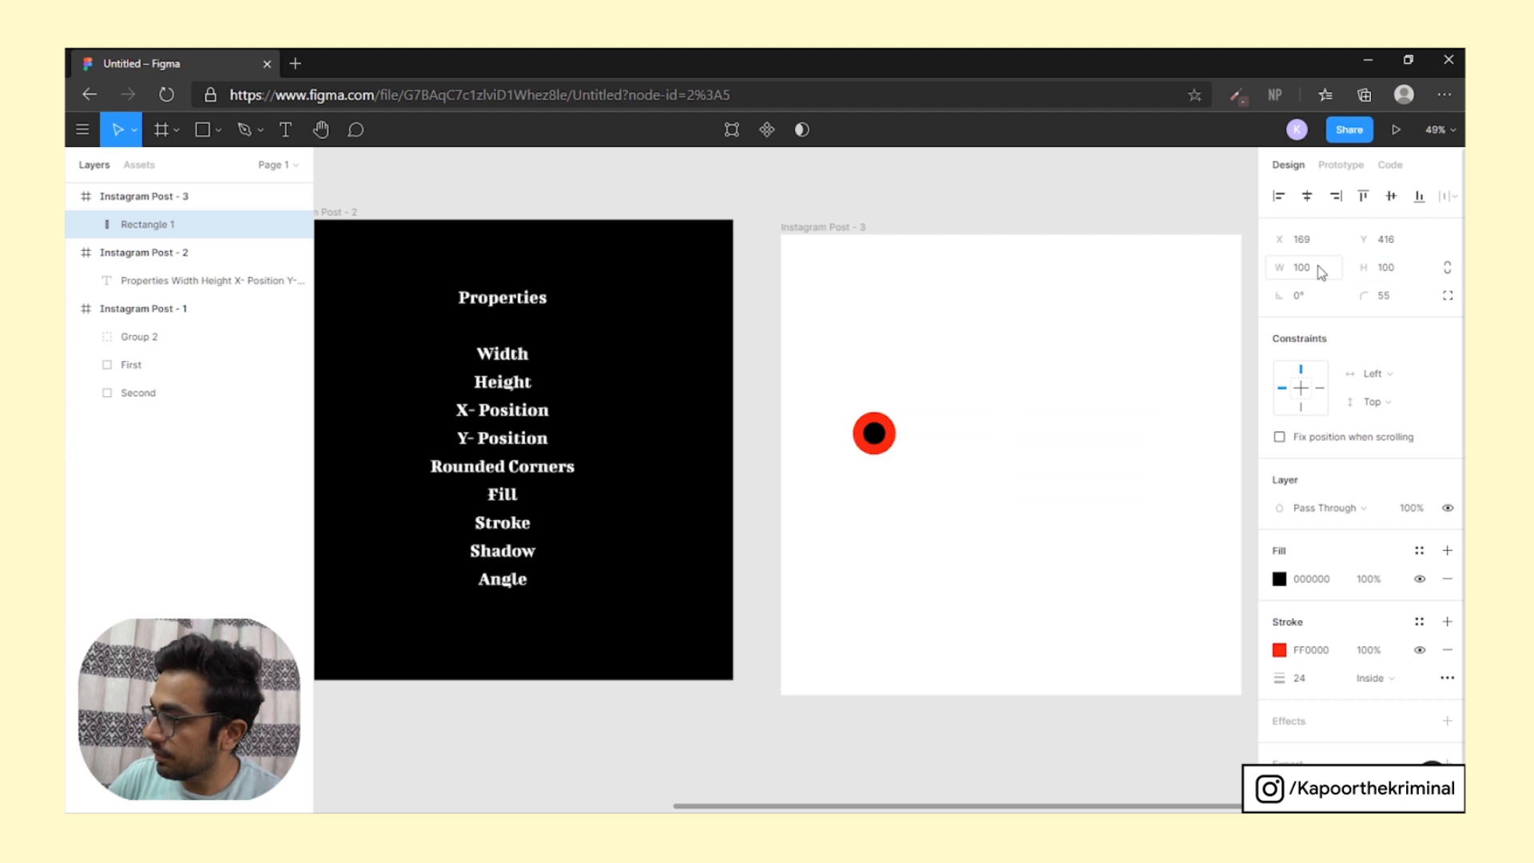
Remove the rounding from all of Rectangle 1's corners, bringing the corner radius to 0
click(833, 377)
ctrl+scroll(879, 432, up, 5)
drag(887, 431, 900, 439)
scroll(873, 431, up, 3)
ctrl+scroll(873, 615, up, 5)
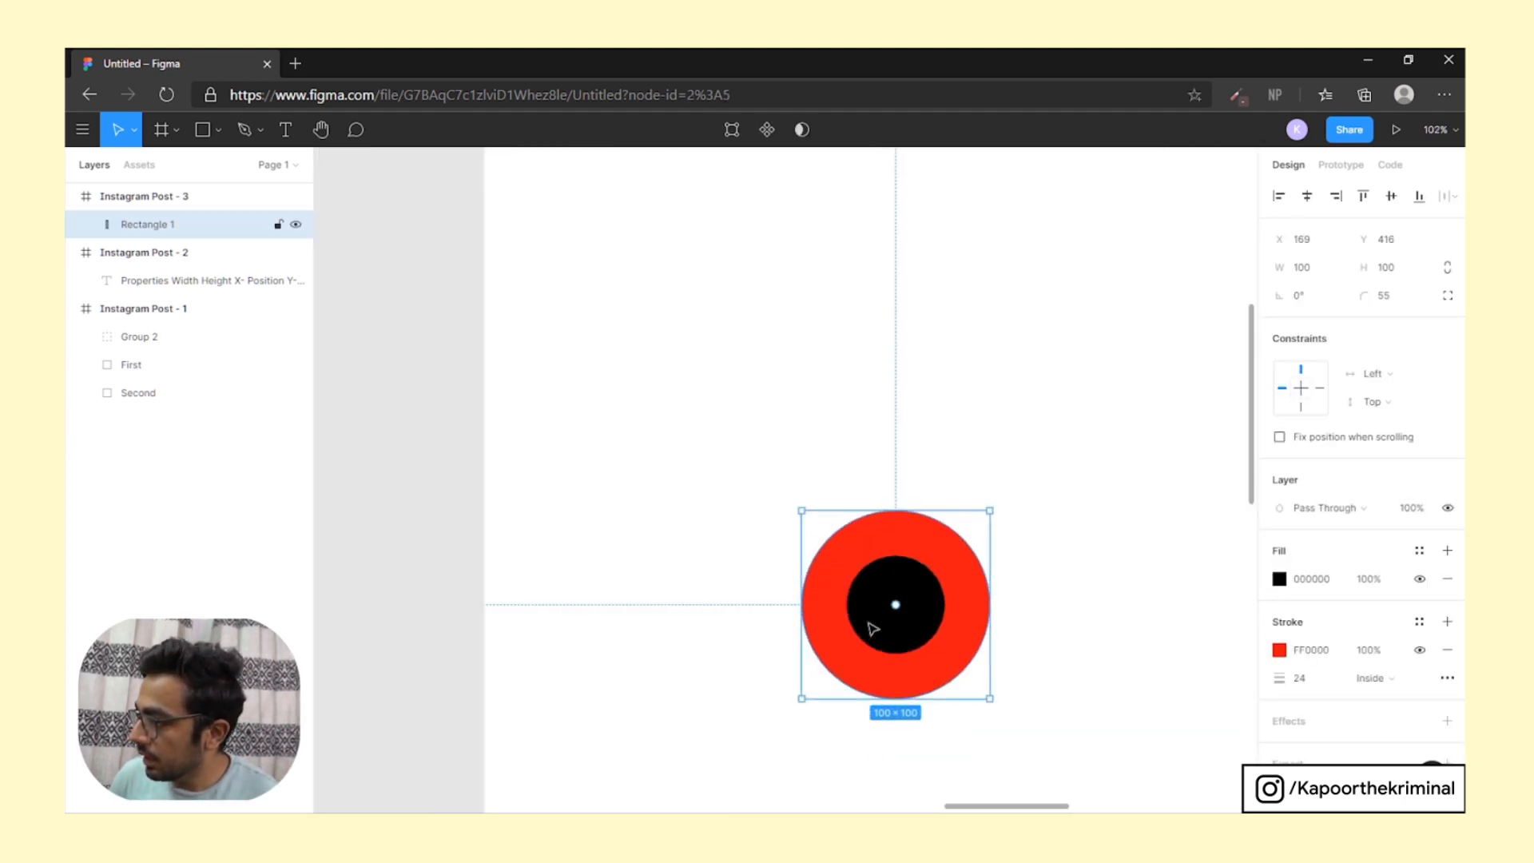
drag(903, 601, 1098, 356)
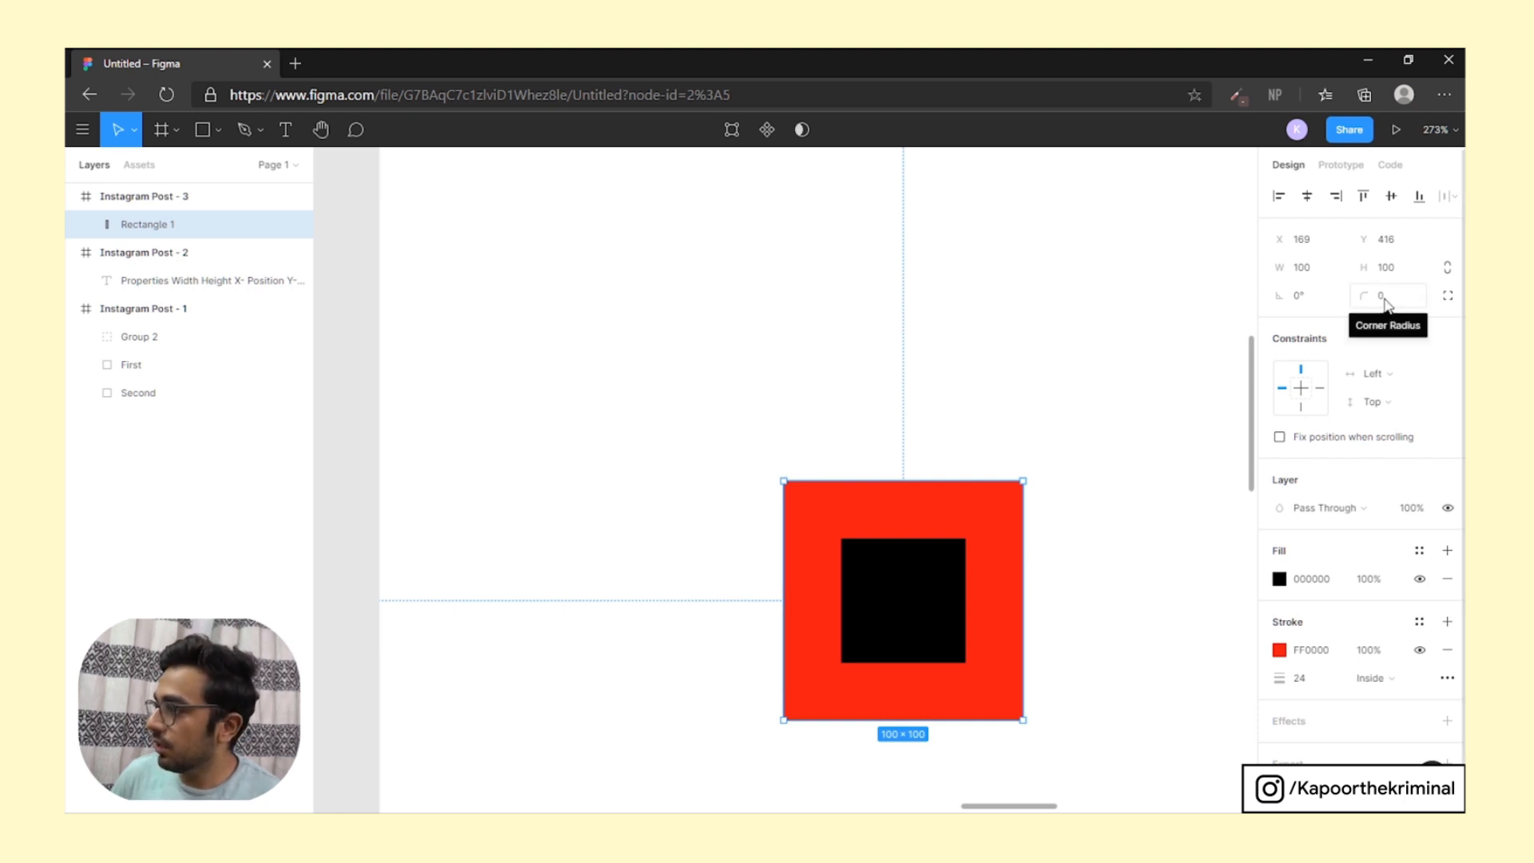
Change the alignment of Rectangle 1's stroke to Outside
scroll(908, 555, down, 5)
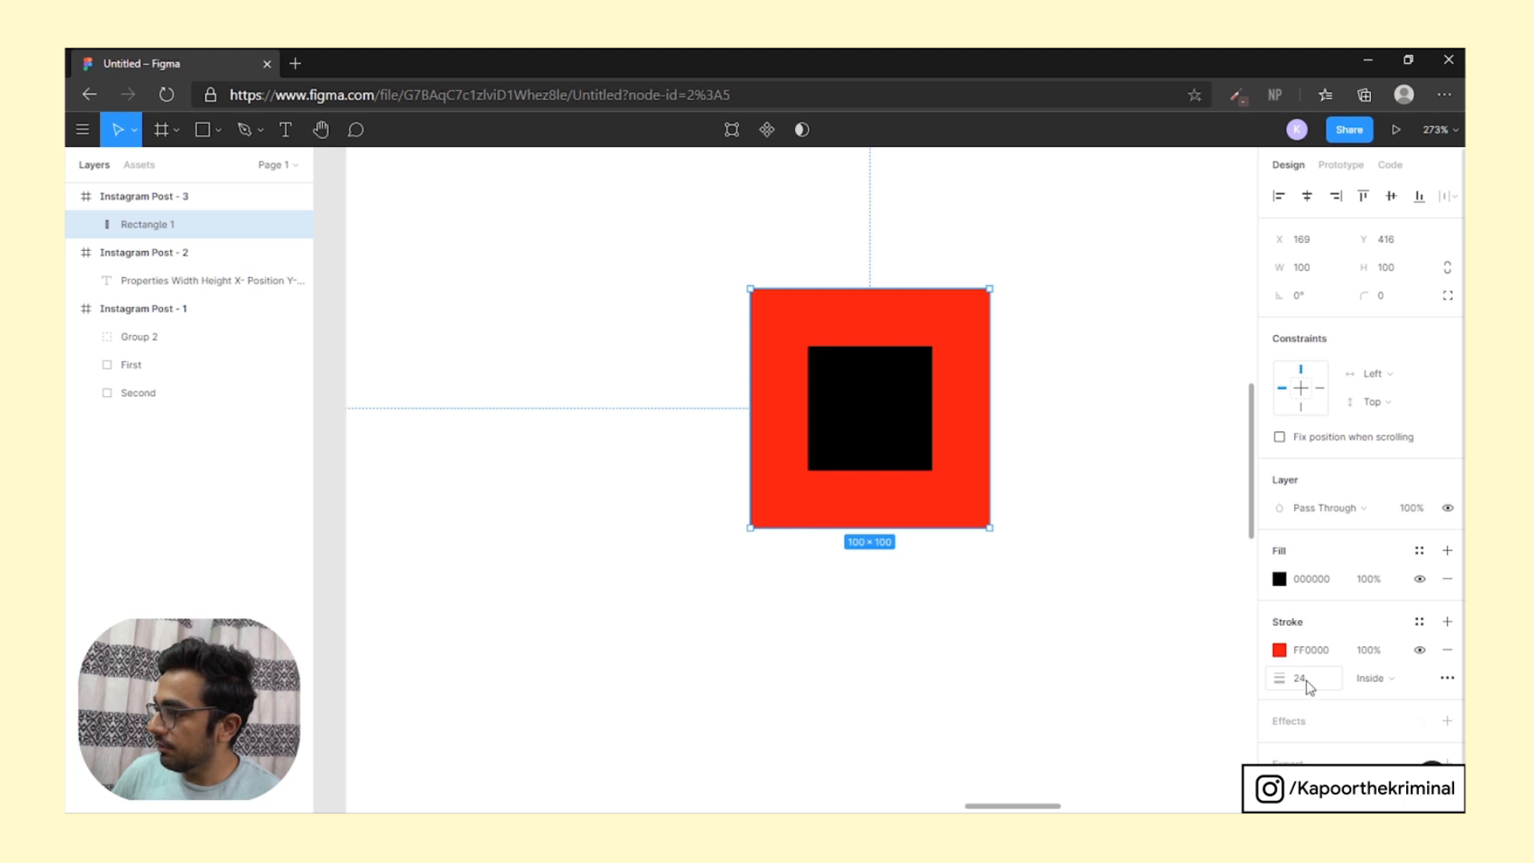
click(1387, 684)
click(997, 300)
click(894, 304)
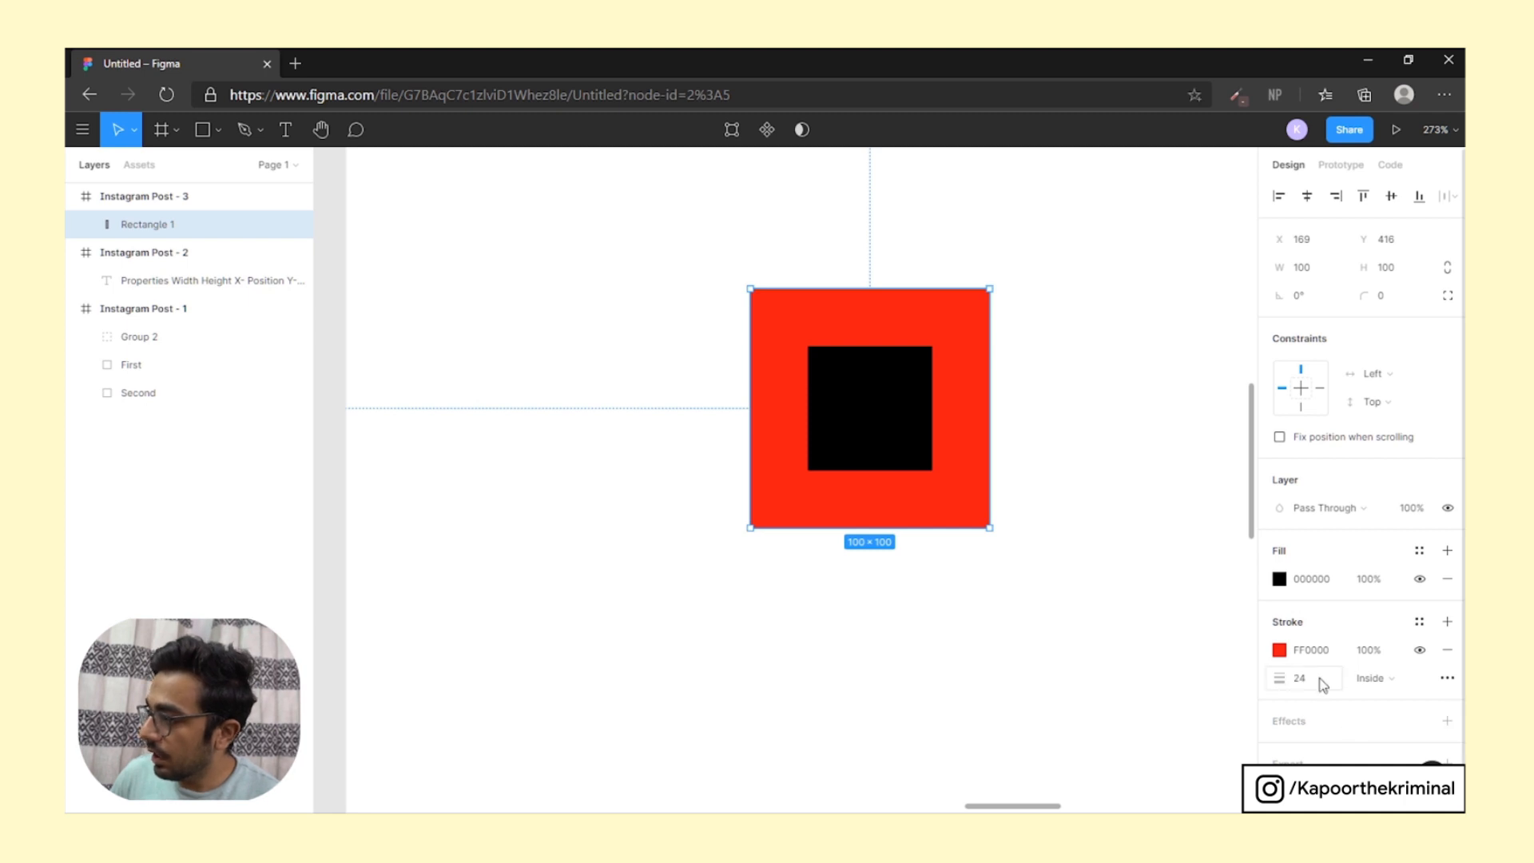
click(1368, 678)
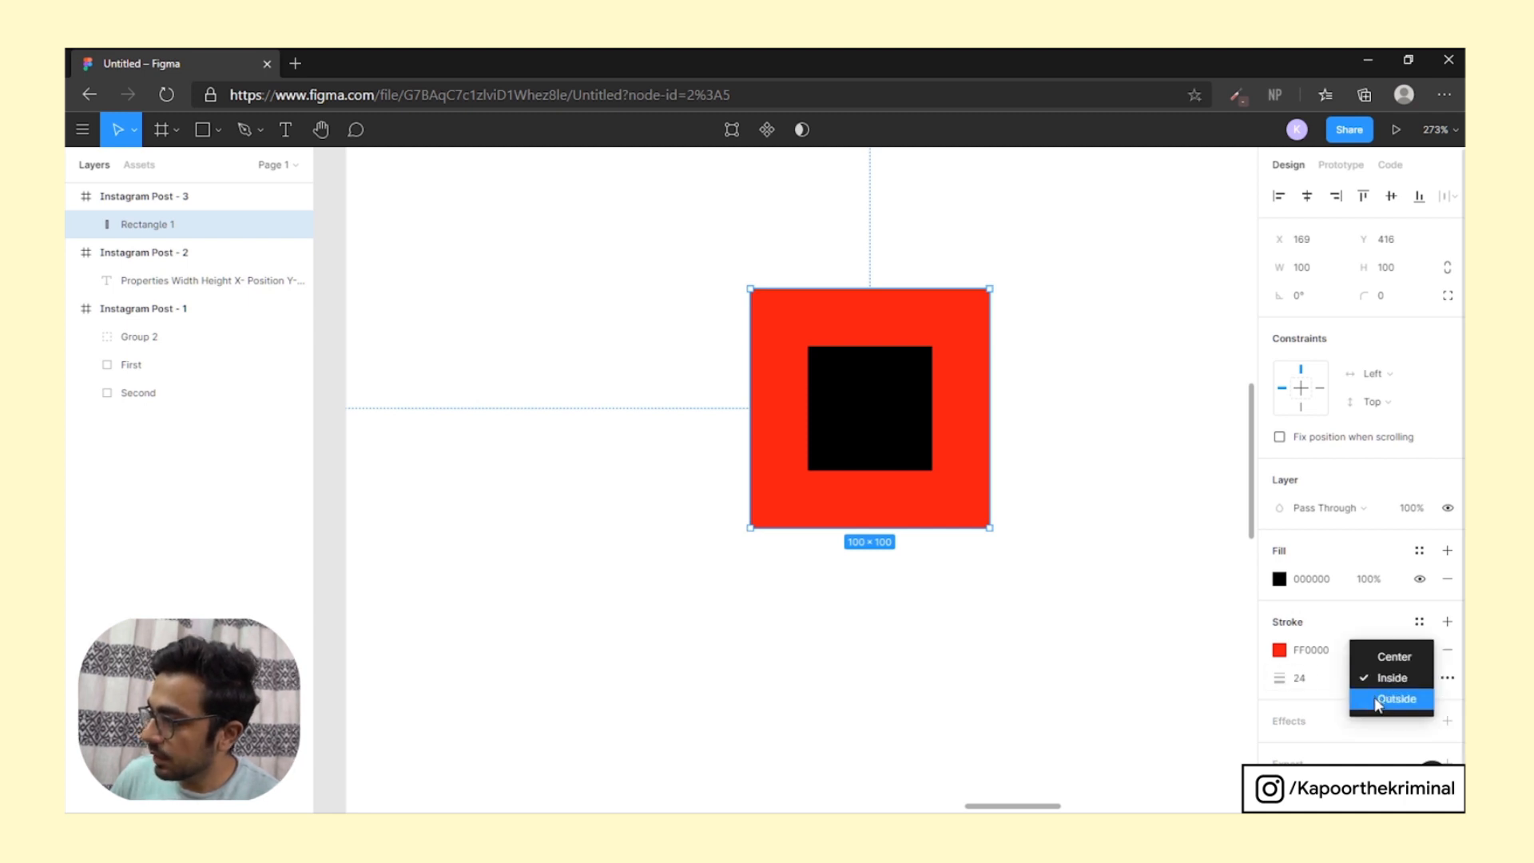
click(1374, 697)
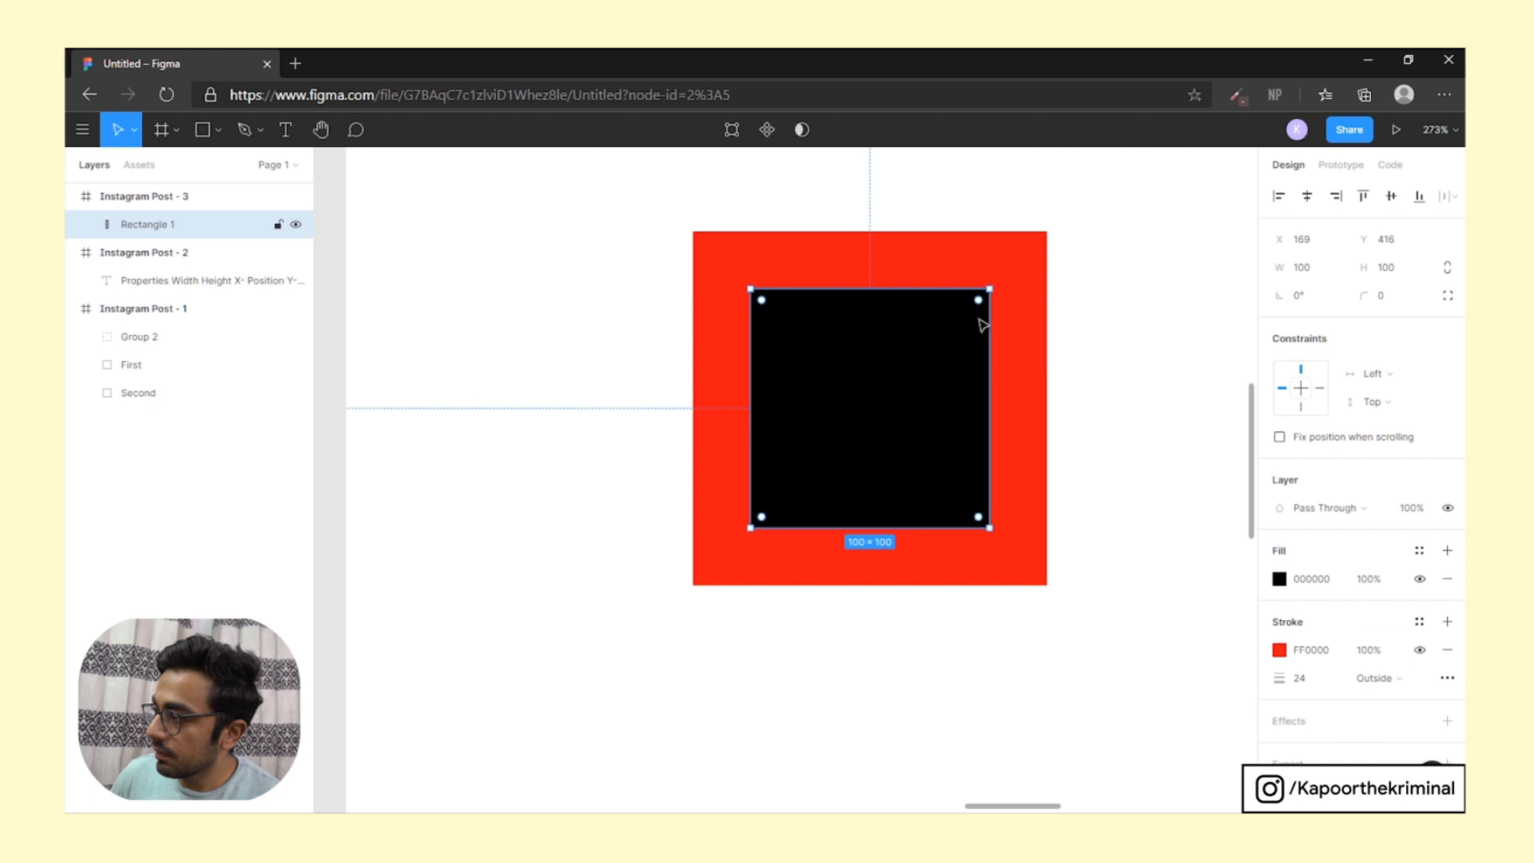
Examine how Rectangle 1's outside stroke relates to the shape's own bounds and dimensions
scroll(908, 370, down, 3)
click(1023, 223)
drag(1021, 216, 596, 708)
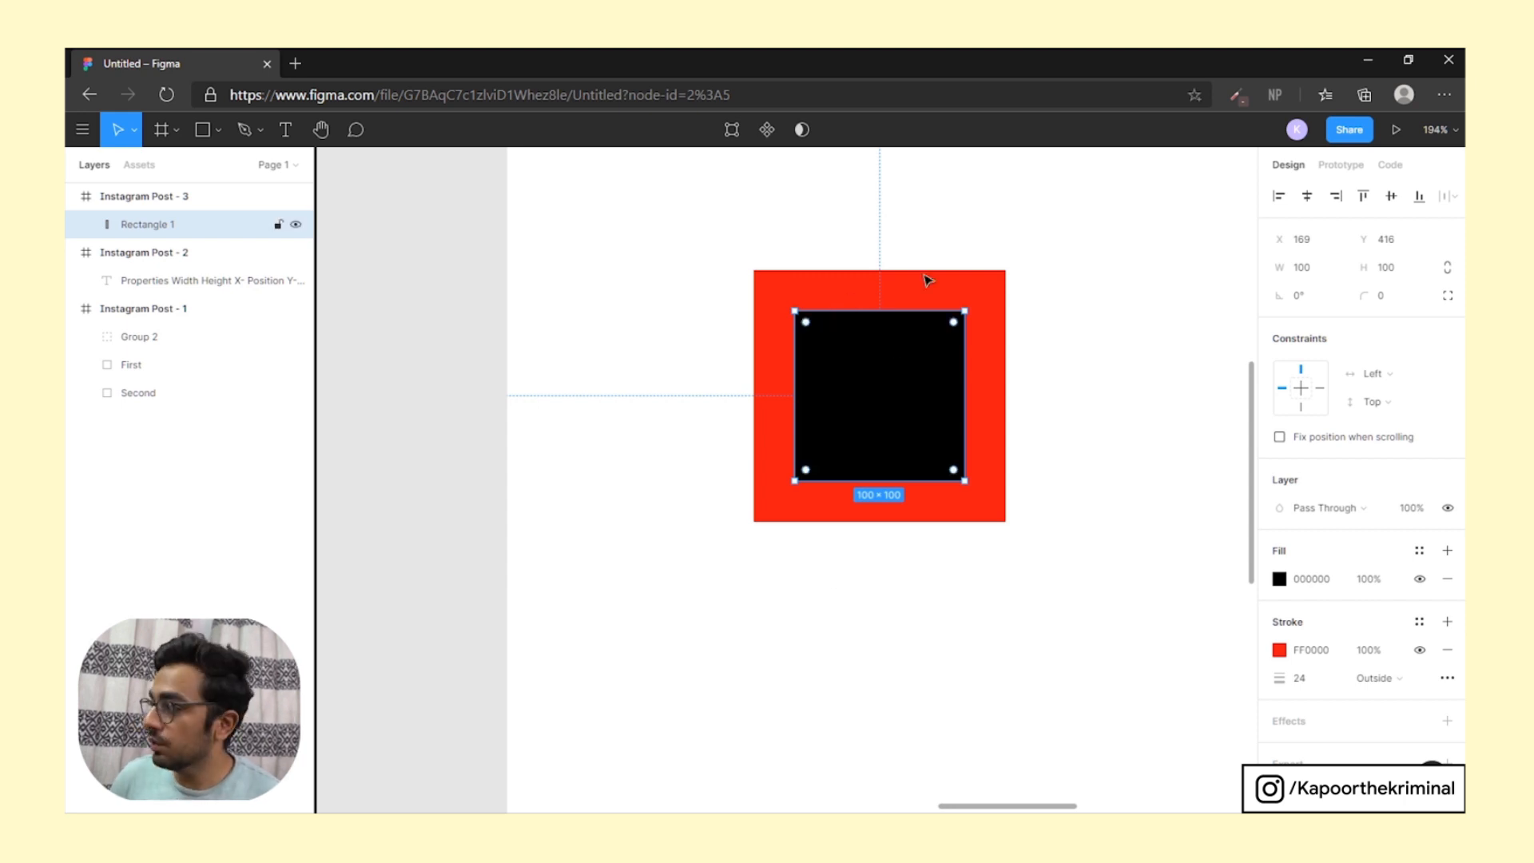
drag(760, 233, 1039, 634)
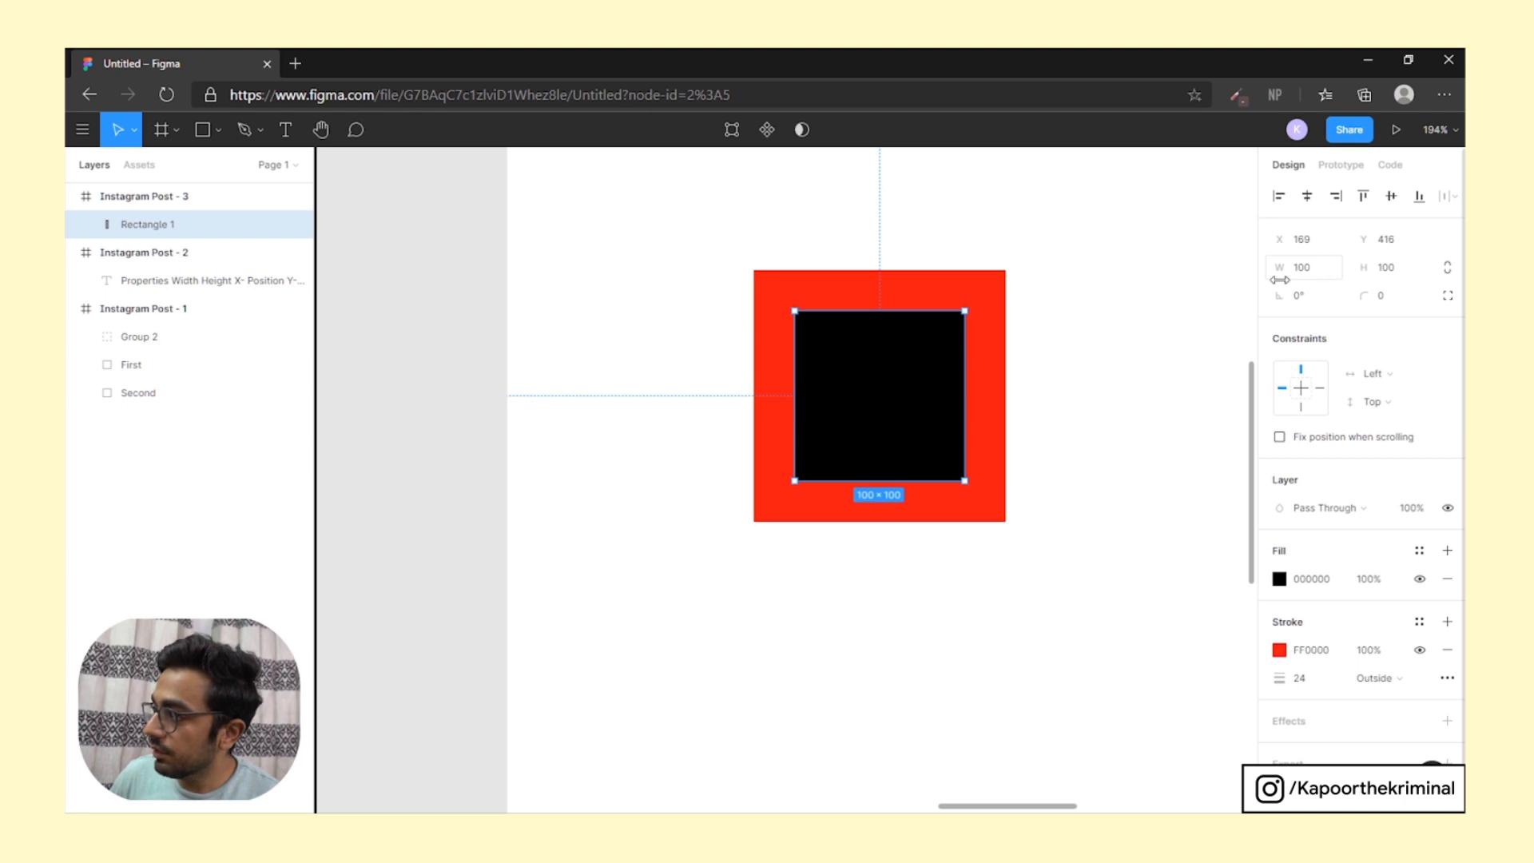
key(Escape)
click(851, 332)
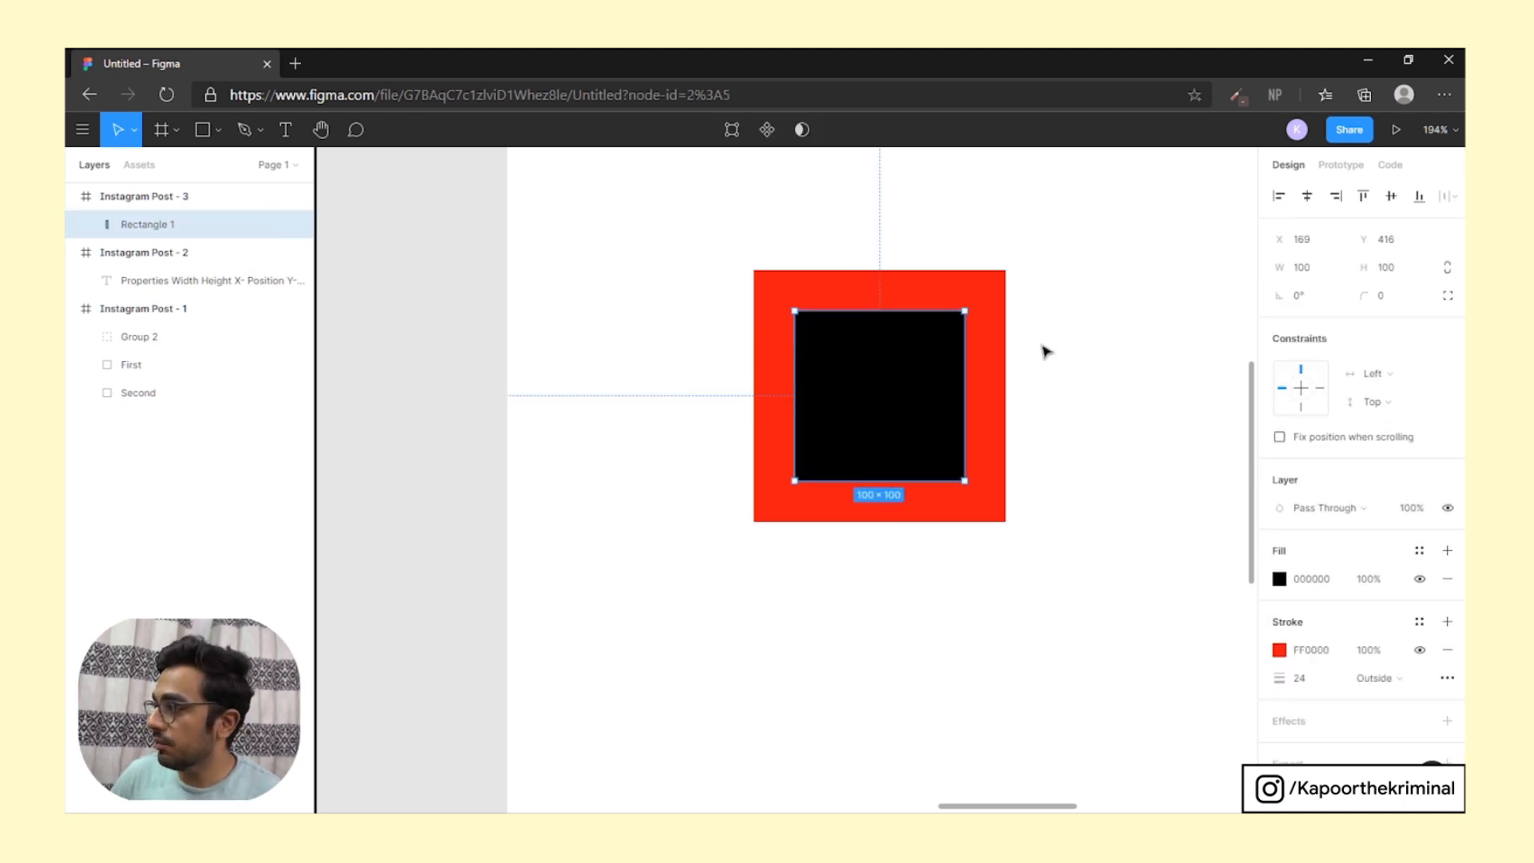
scroll(914, 349, down, 5)
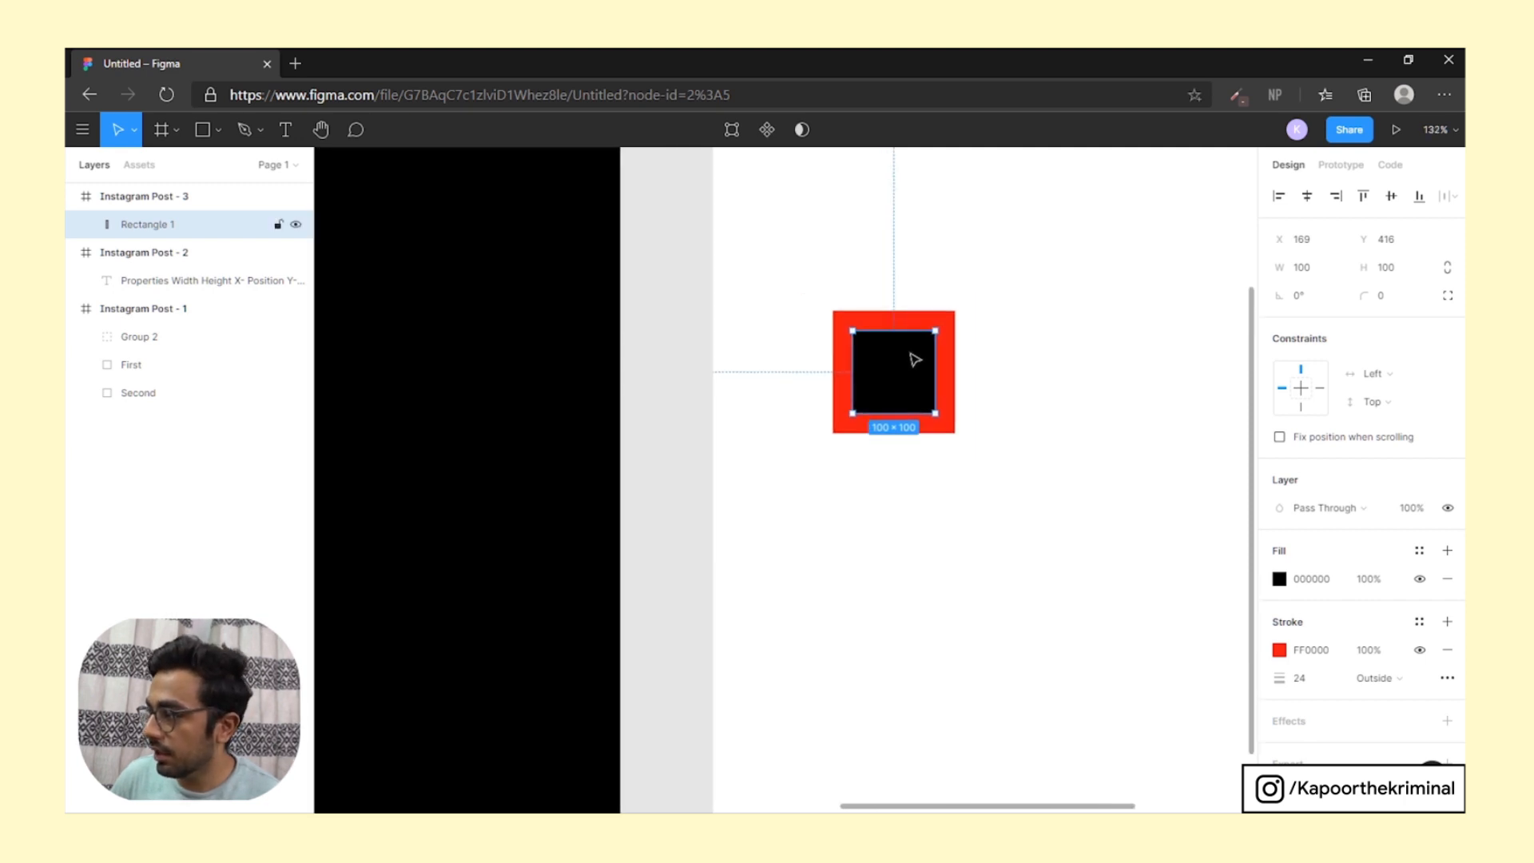
click(1074, 397)
scroll(1096, 343, down, 2)
scroll(1096, 342, left, 3)
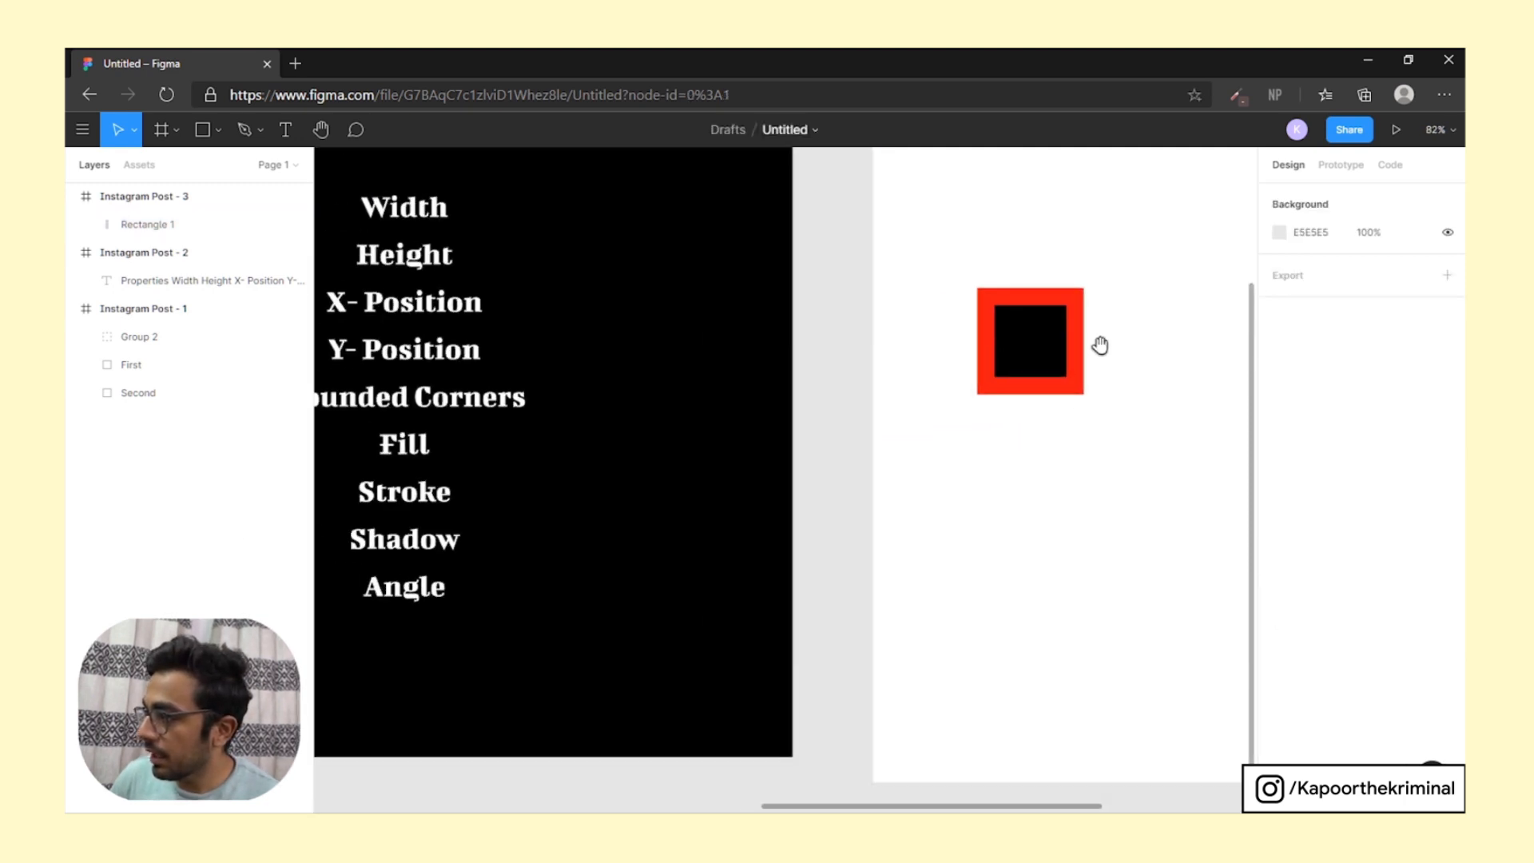
Set the cap of Rectangle 1's stroke to Round in the advanced stroke settings
click(1014, 342)
drag(1041, 472, 881, 457)
drag(1037, 626, 1027, 663)
click(1448, 678)
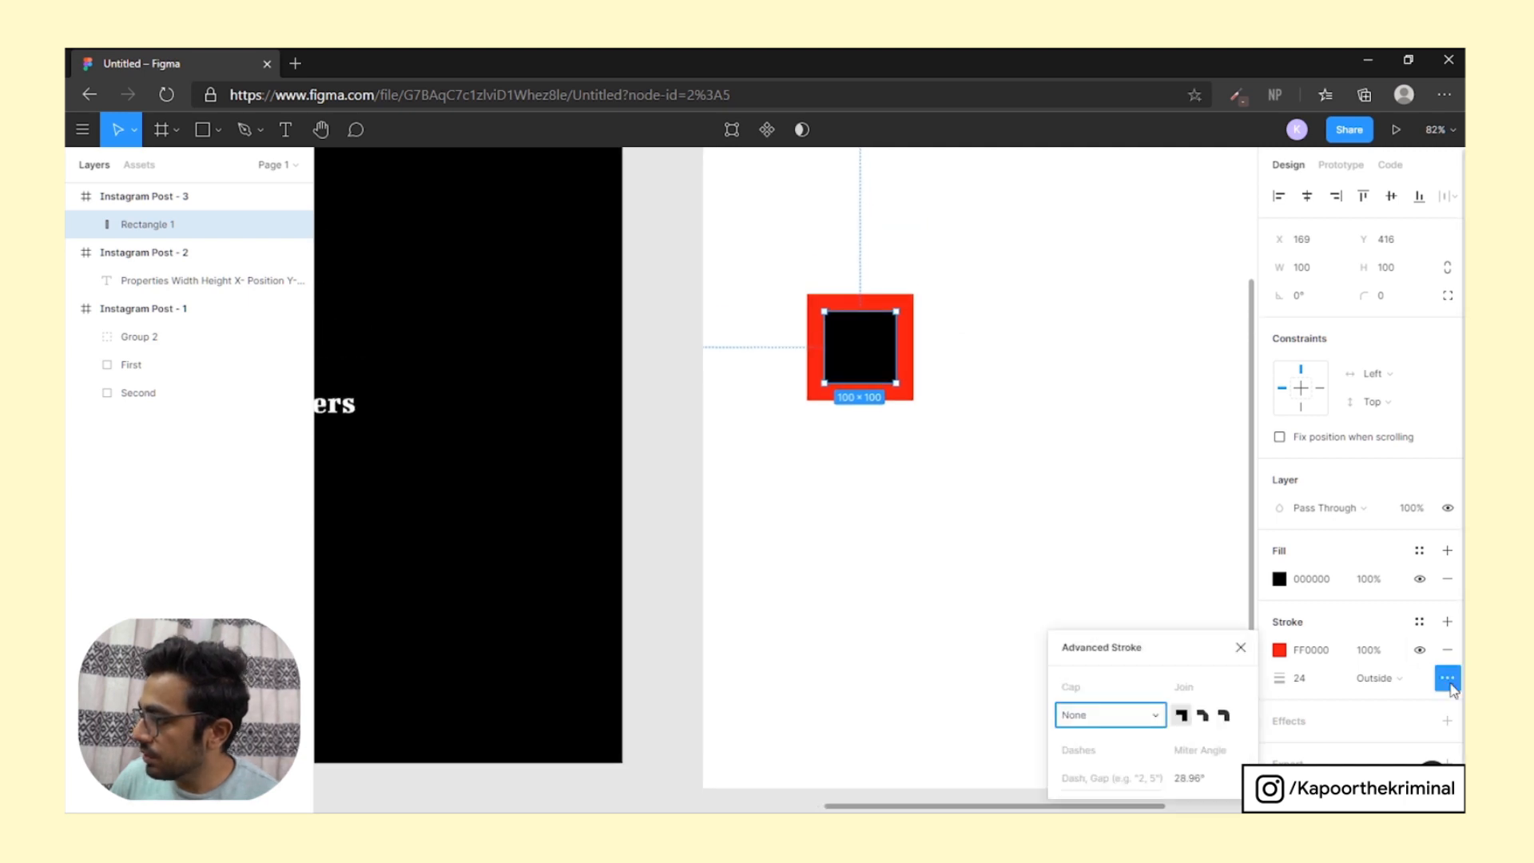
click(1111, 715)
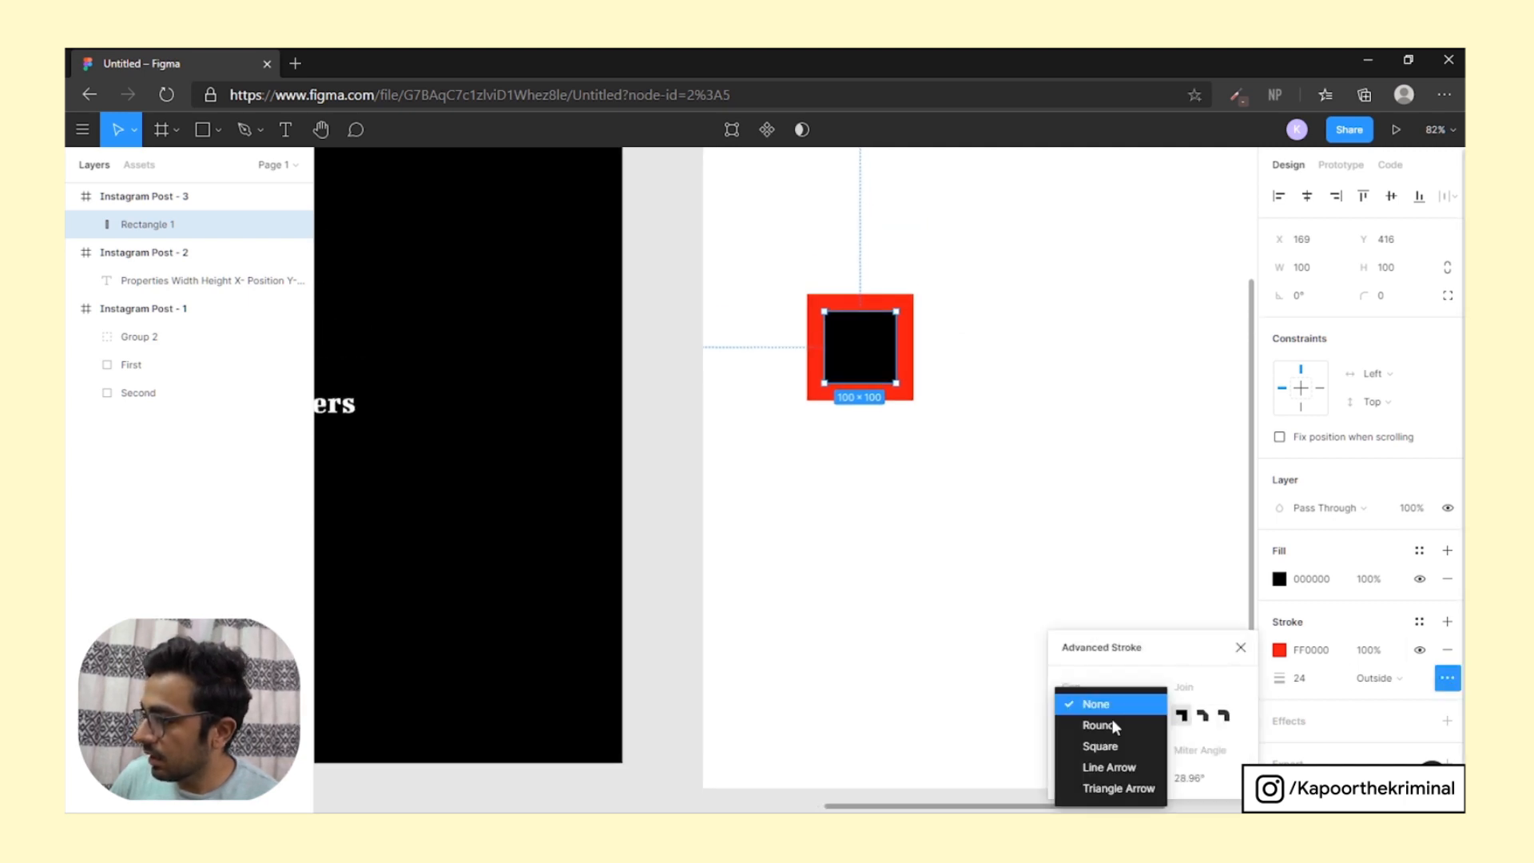
click(1114, 725)
scroll(863, 328, up, 2)
key(alt)
scroll(863, 330, up, 1)
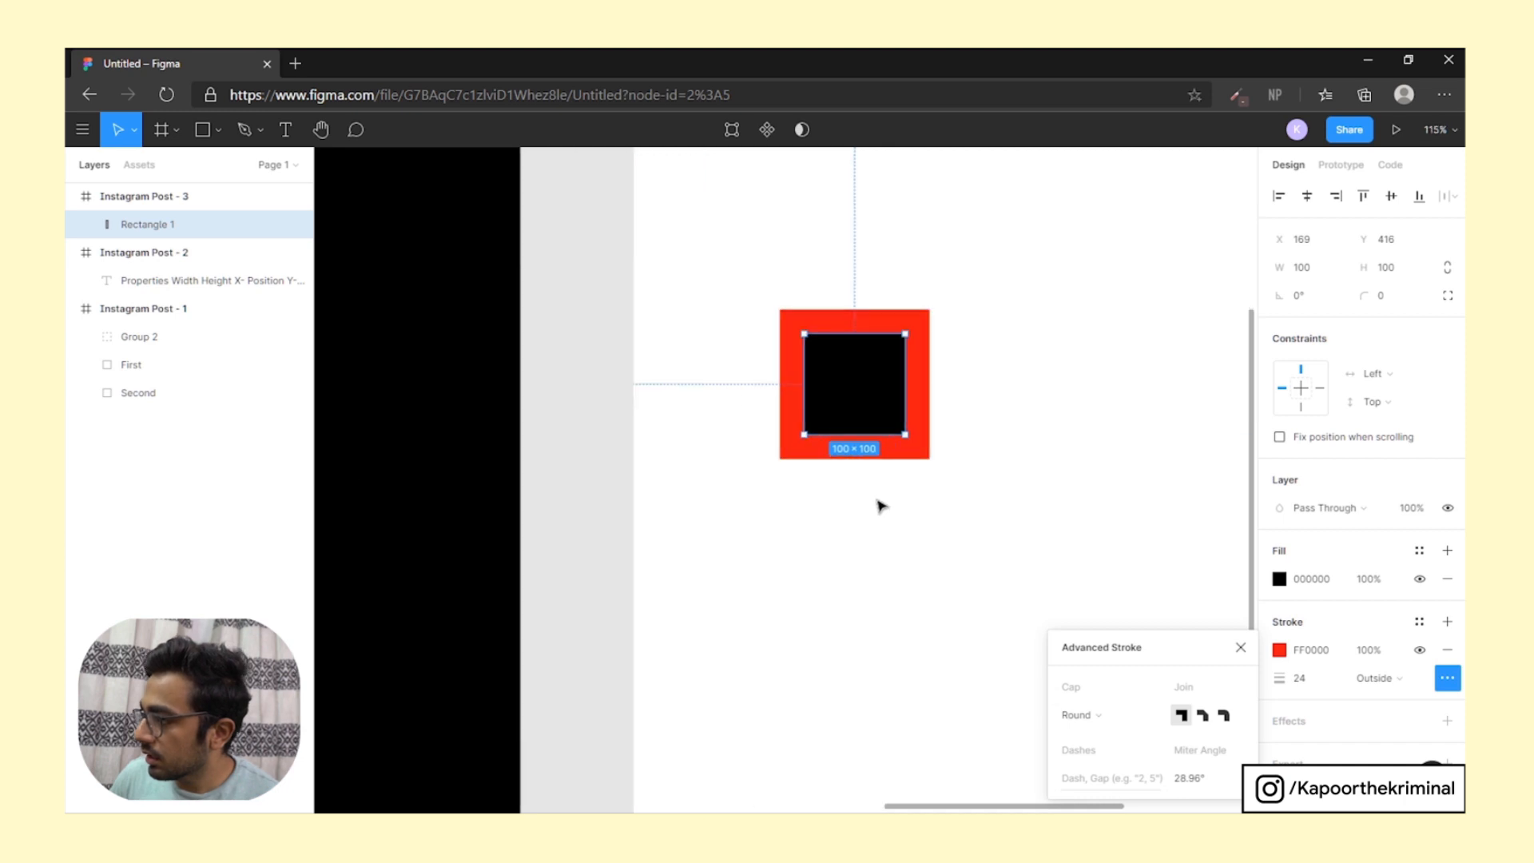
Try the Round and Bevel joins on Rectangle 1's stroke
click(1225, 717)
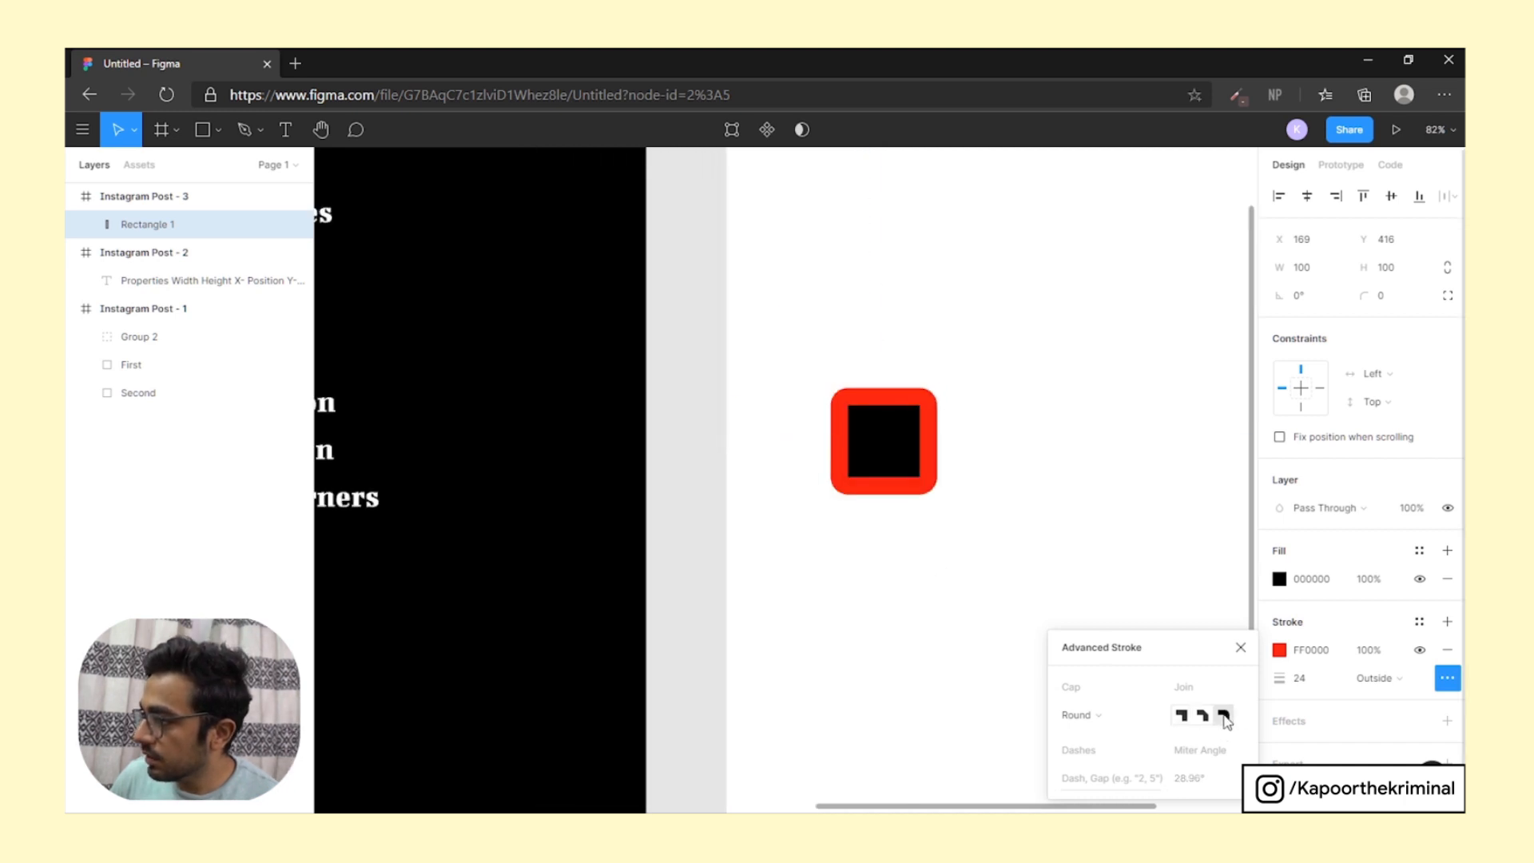
click(1203, 717)
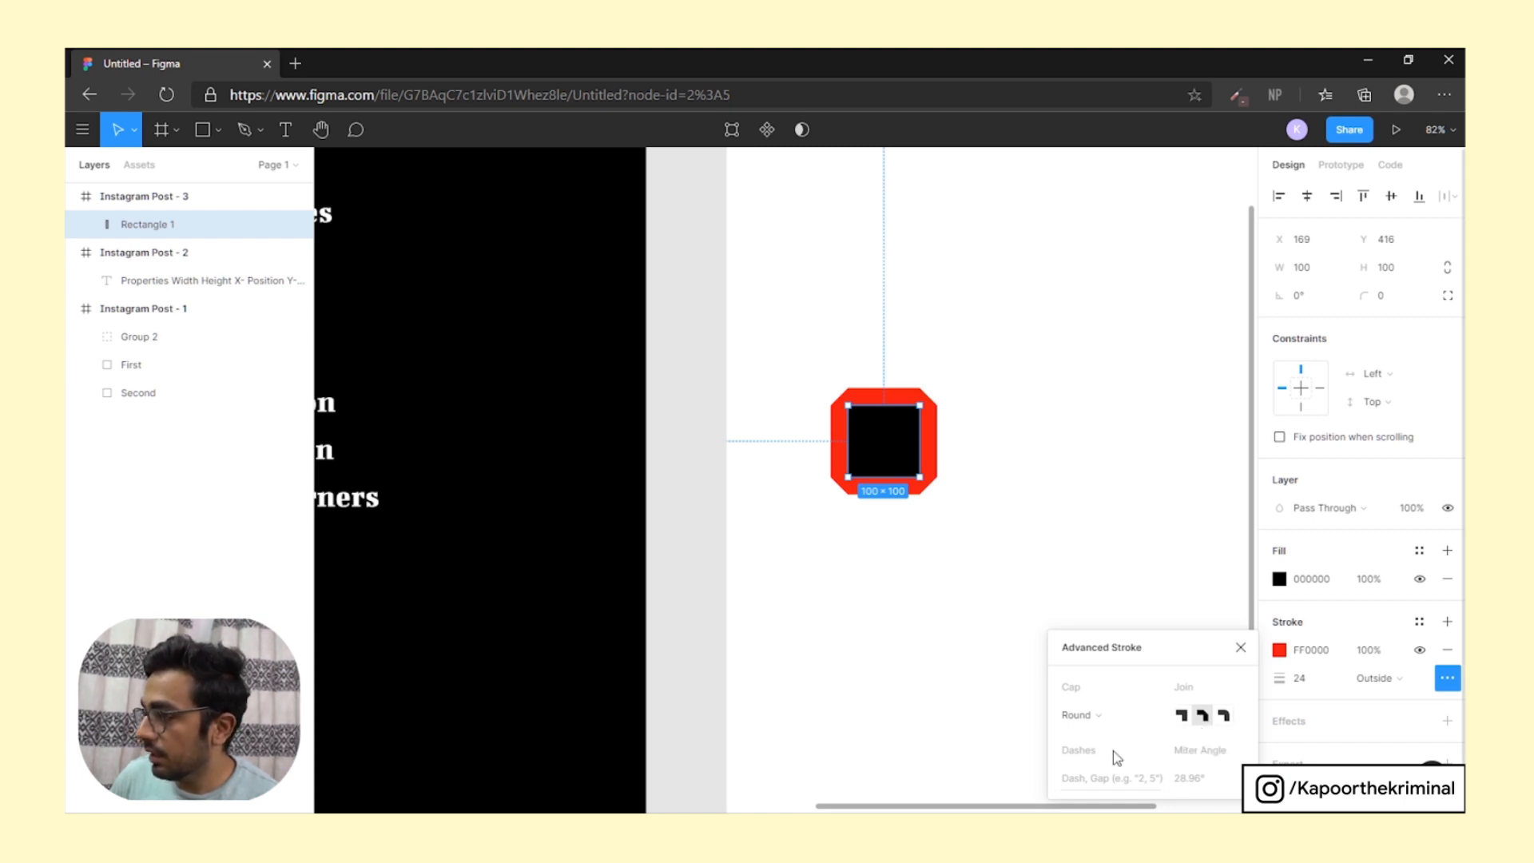
Set the cap of Rectangle 1's stroke to None and its join to Miter
click(1101, 718)
click(1107, 695)
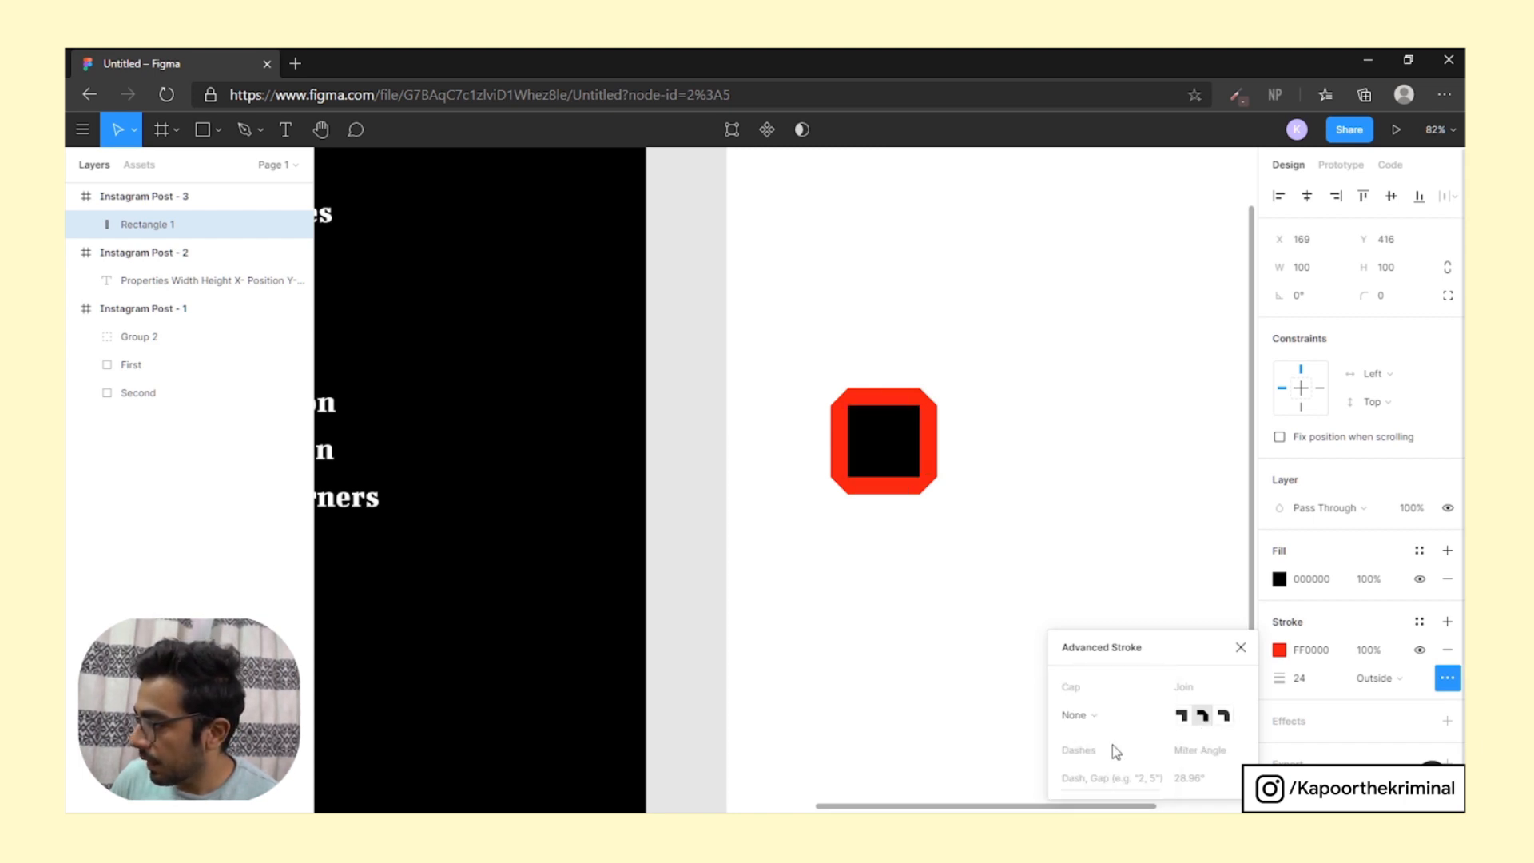
click(1184, 719)
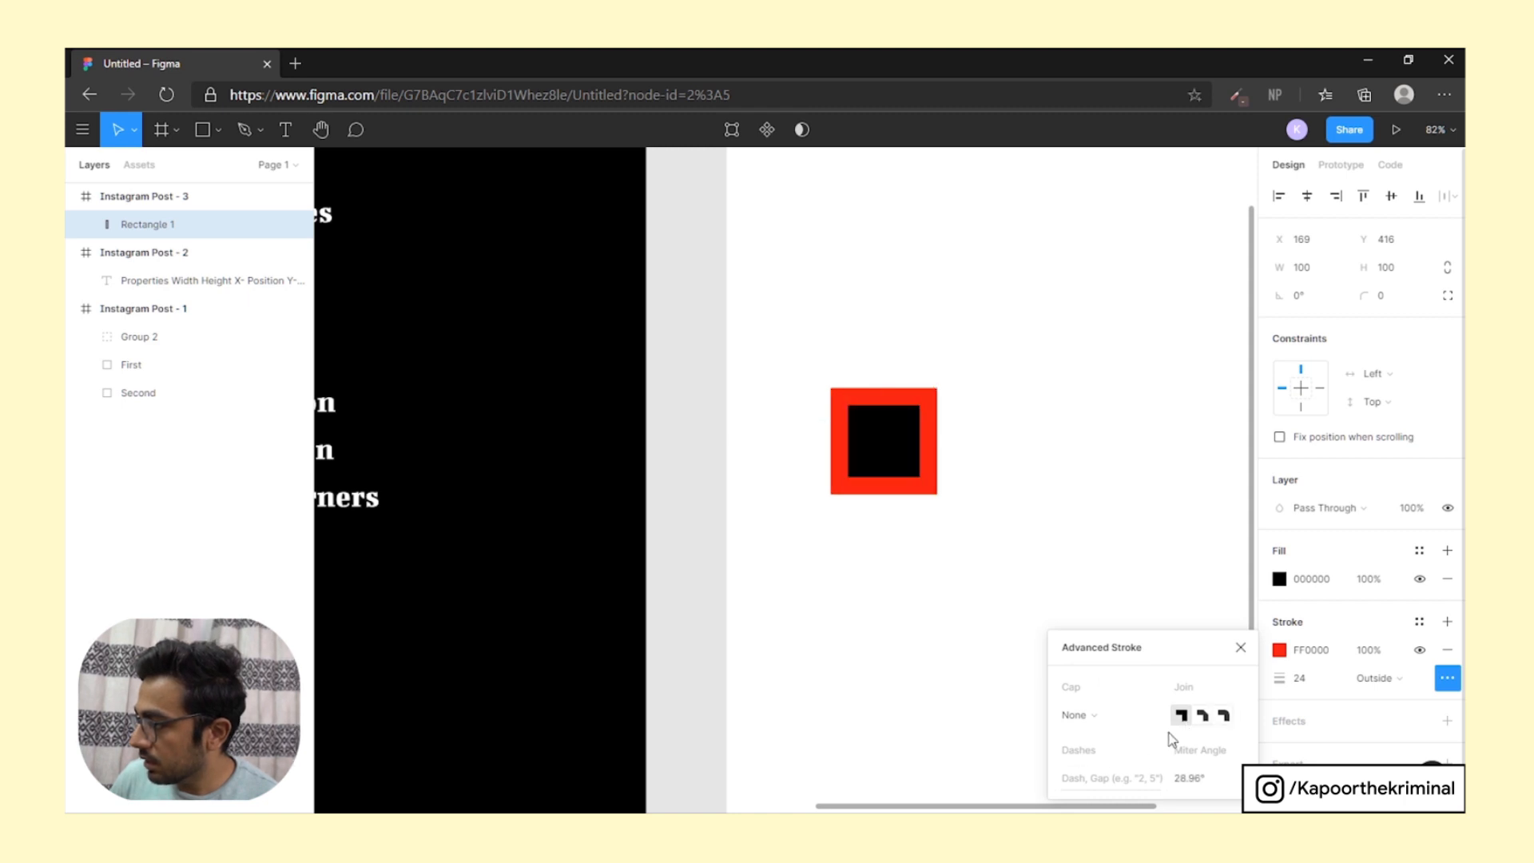
Give Rectangle 1's stroke a dash pattern with dashes of 10 and gaps of 20
click(1075, 787)
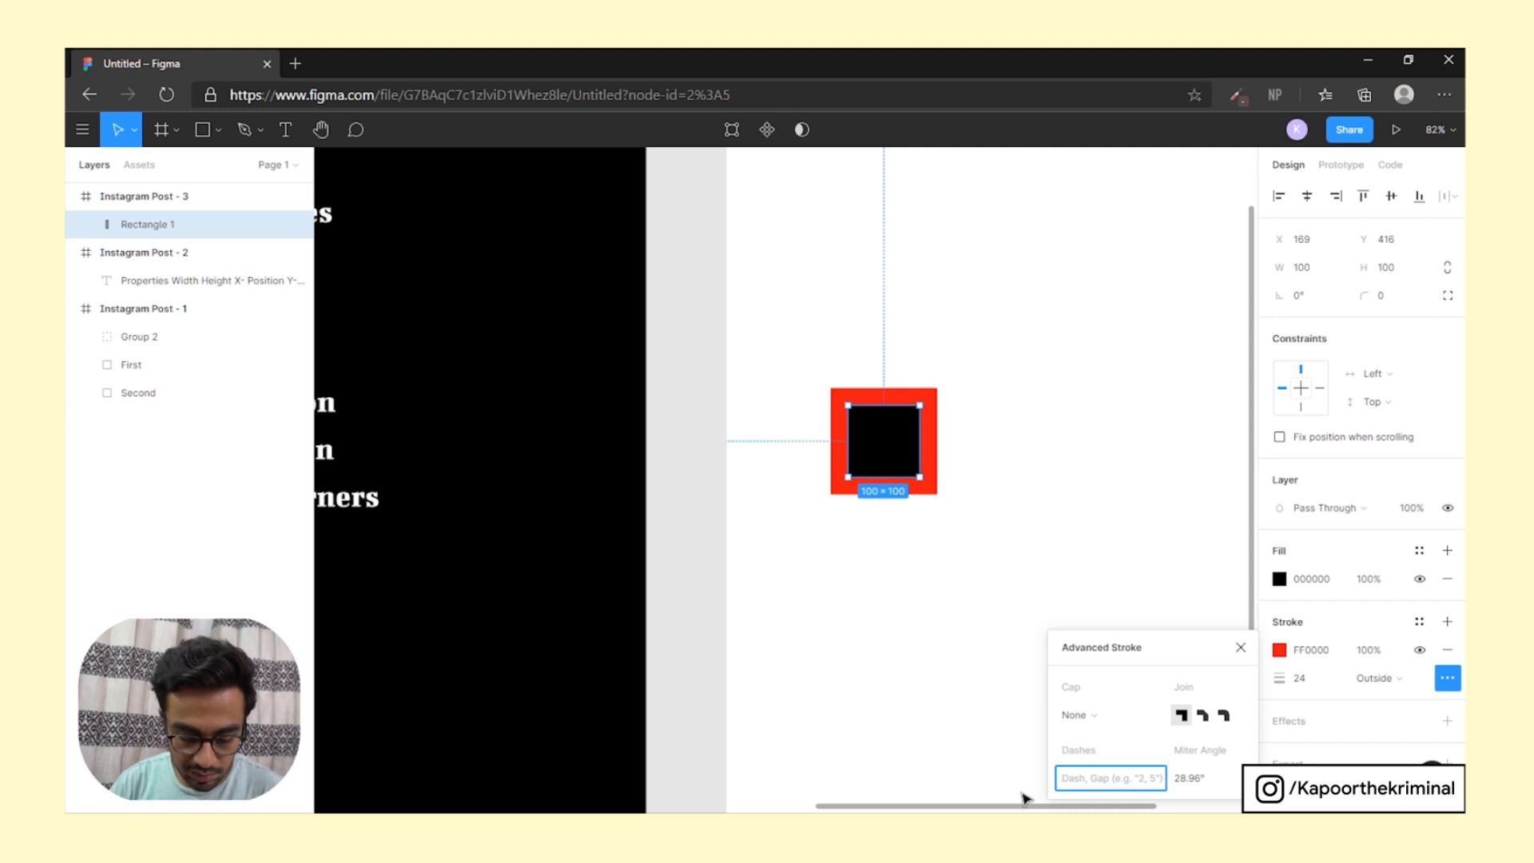
key(shift+2)
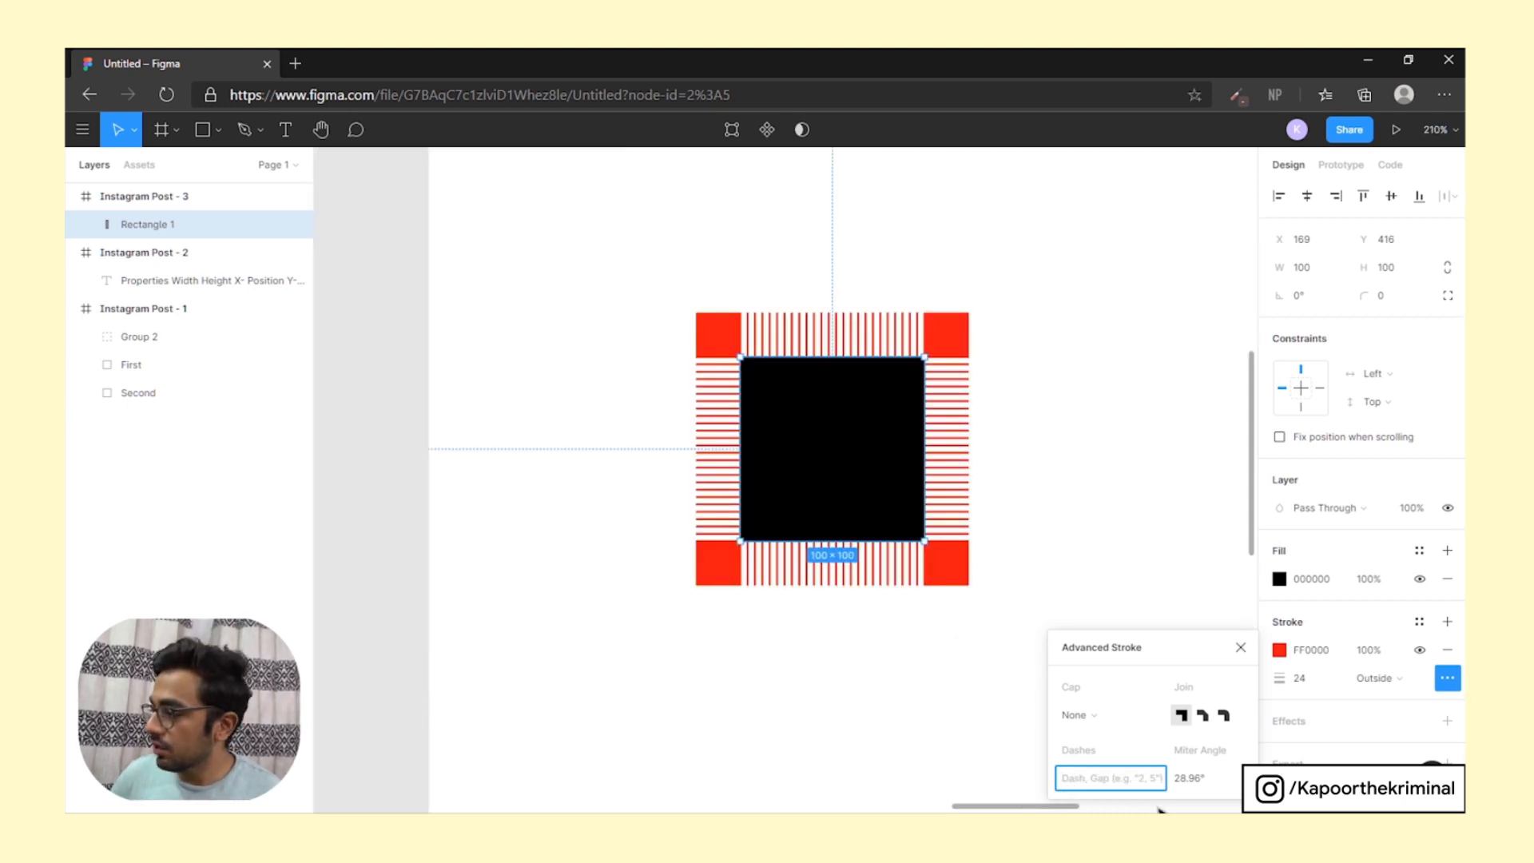
text(10)
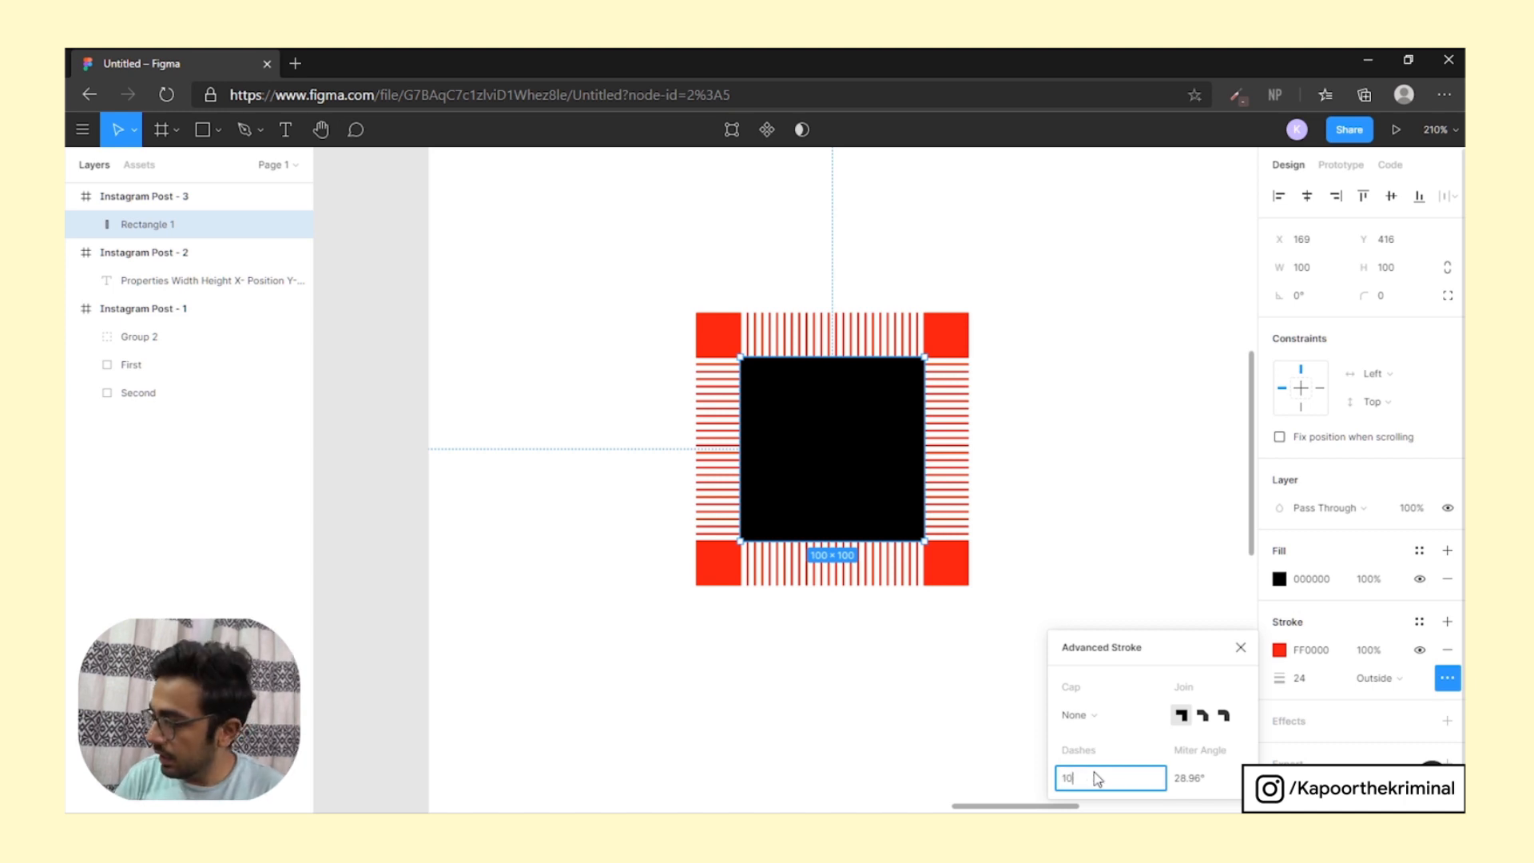
text(, 20)
key(Return)
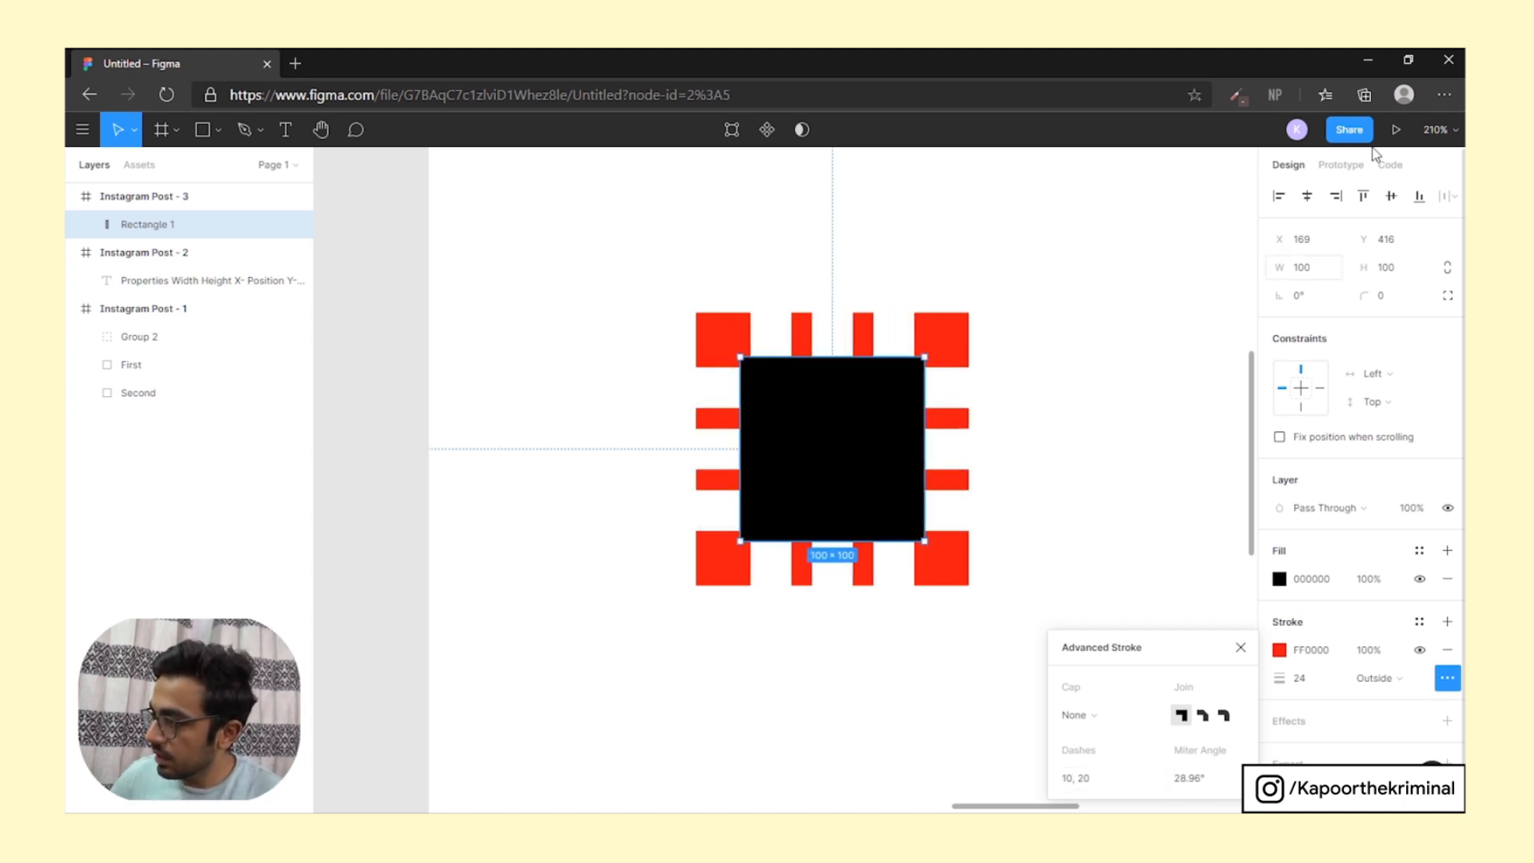
Examine how the dashed stroke looks around Rectangle 1, both up close and within the whole frame
mouse_move(722, 369)
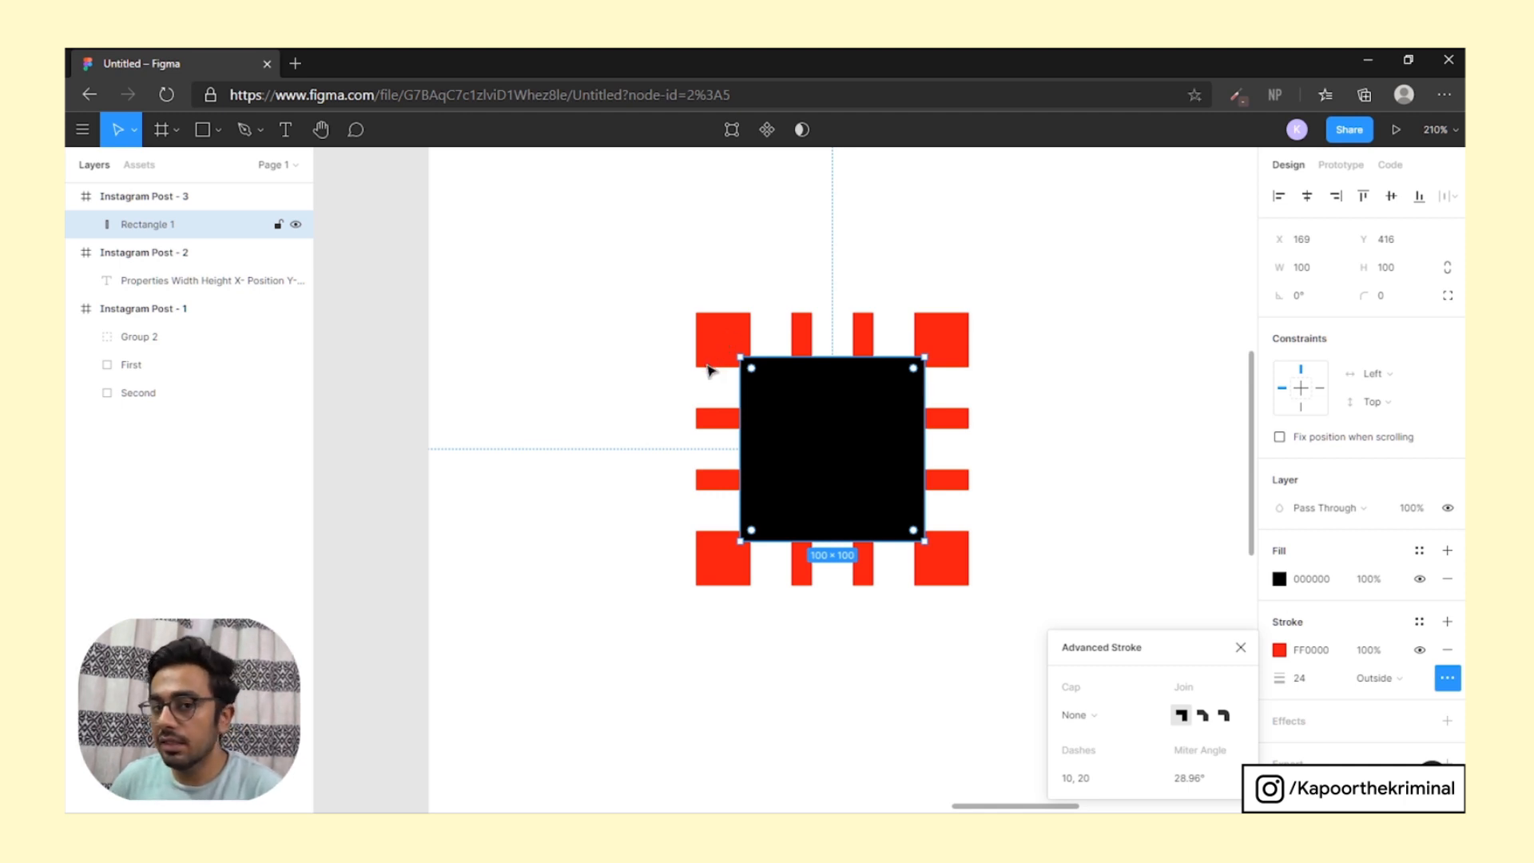
click(1159, 559)
scroll(935, 456, down, 3)
scroll(857, 338, down, 2)
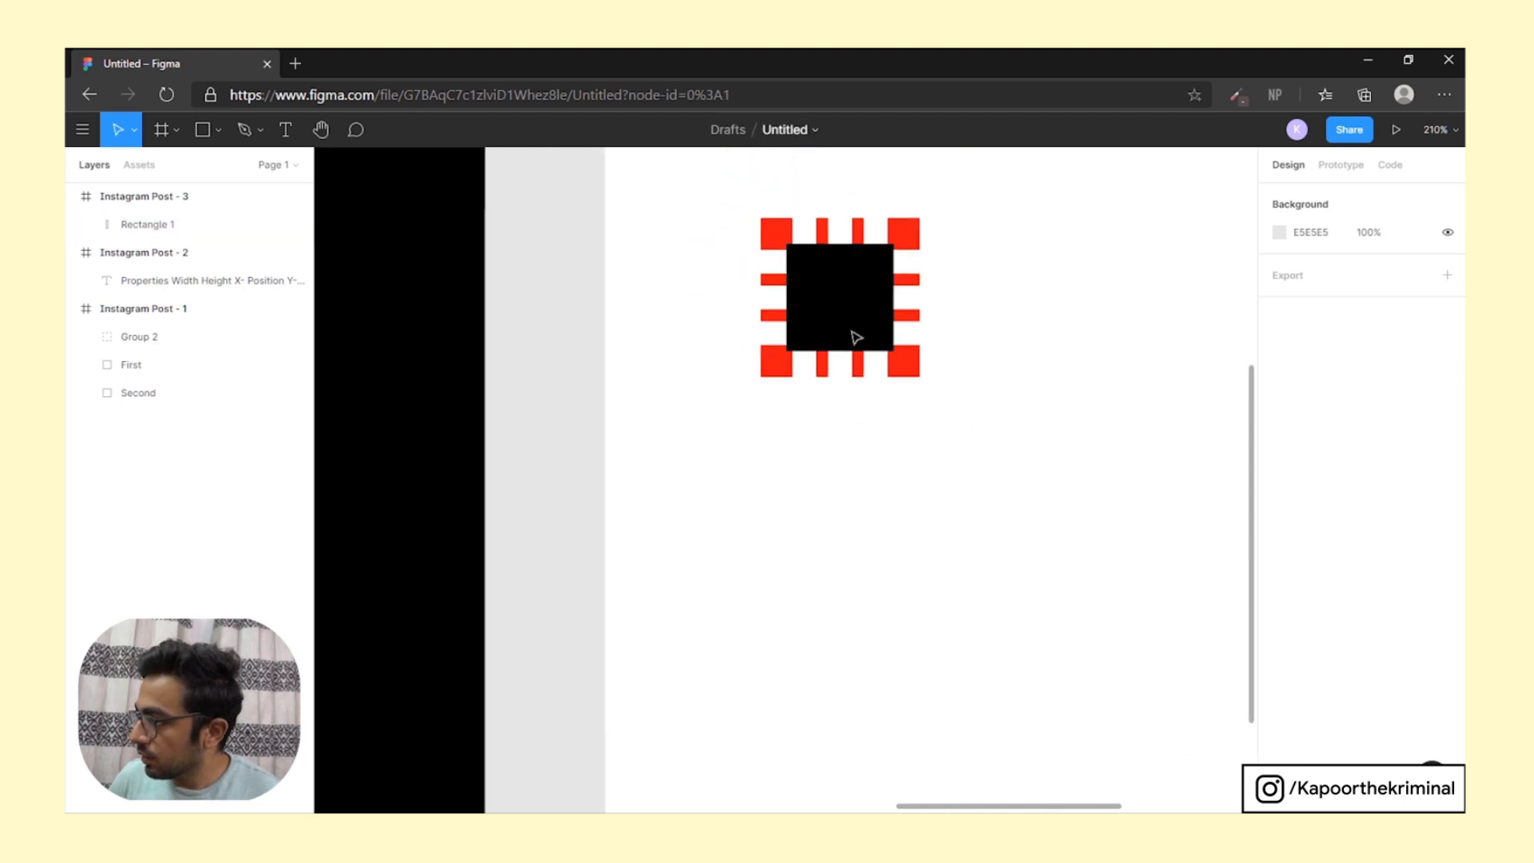
click(856, 338)
scroll(853, 370, down, 5)
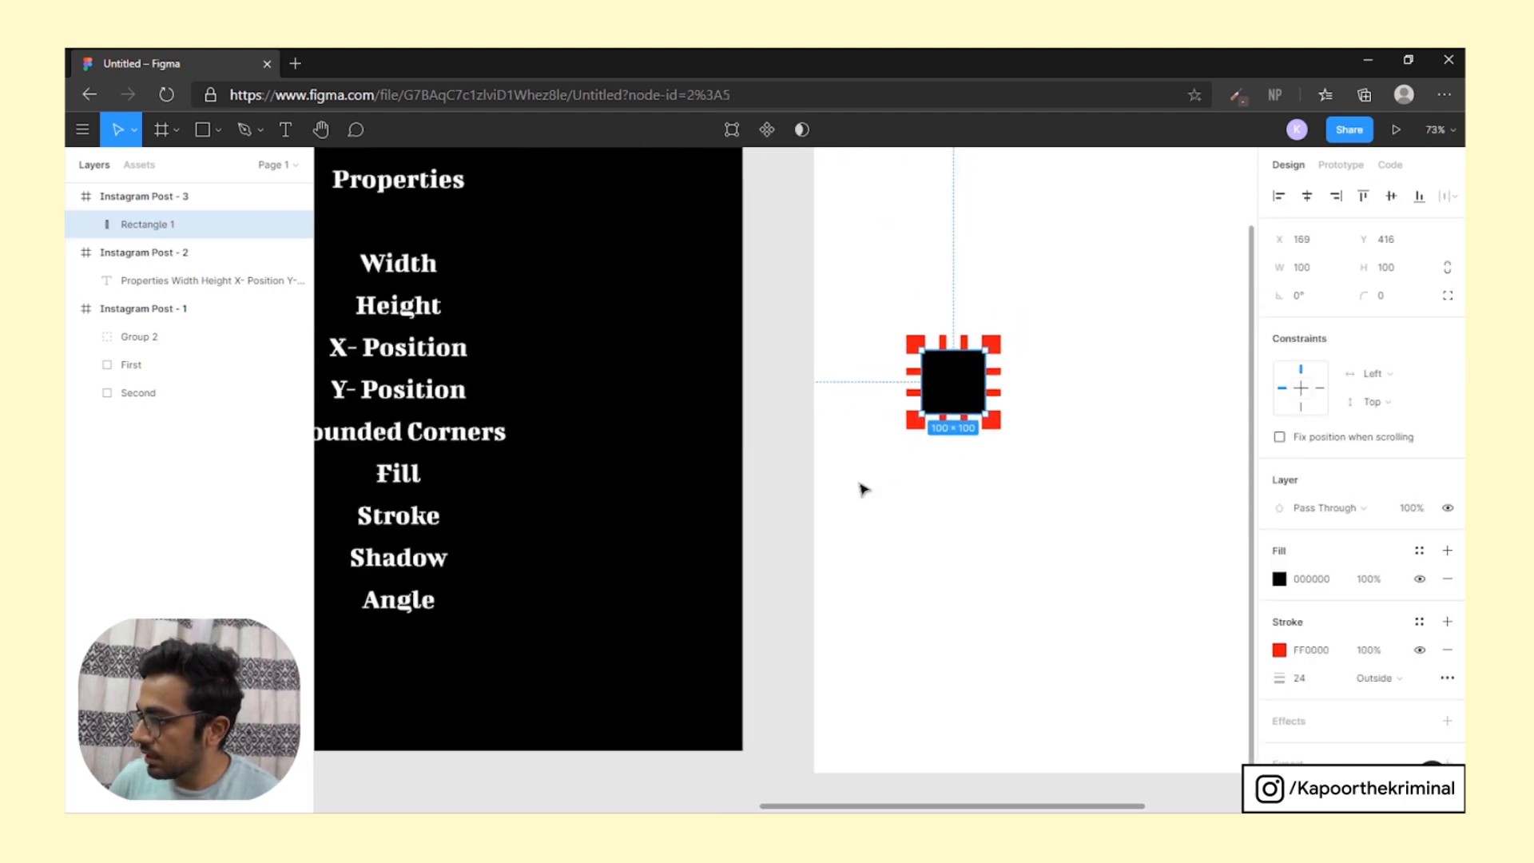
scroll(967, 455, down, 3)
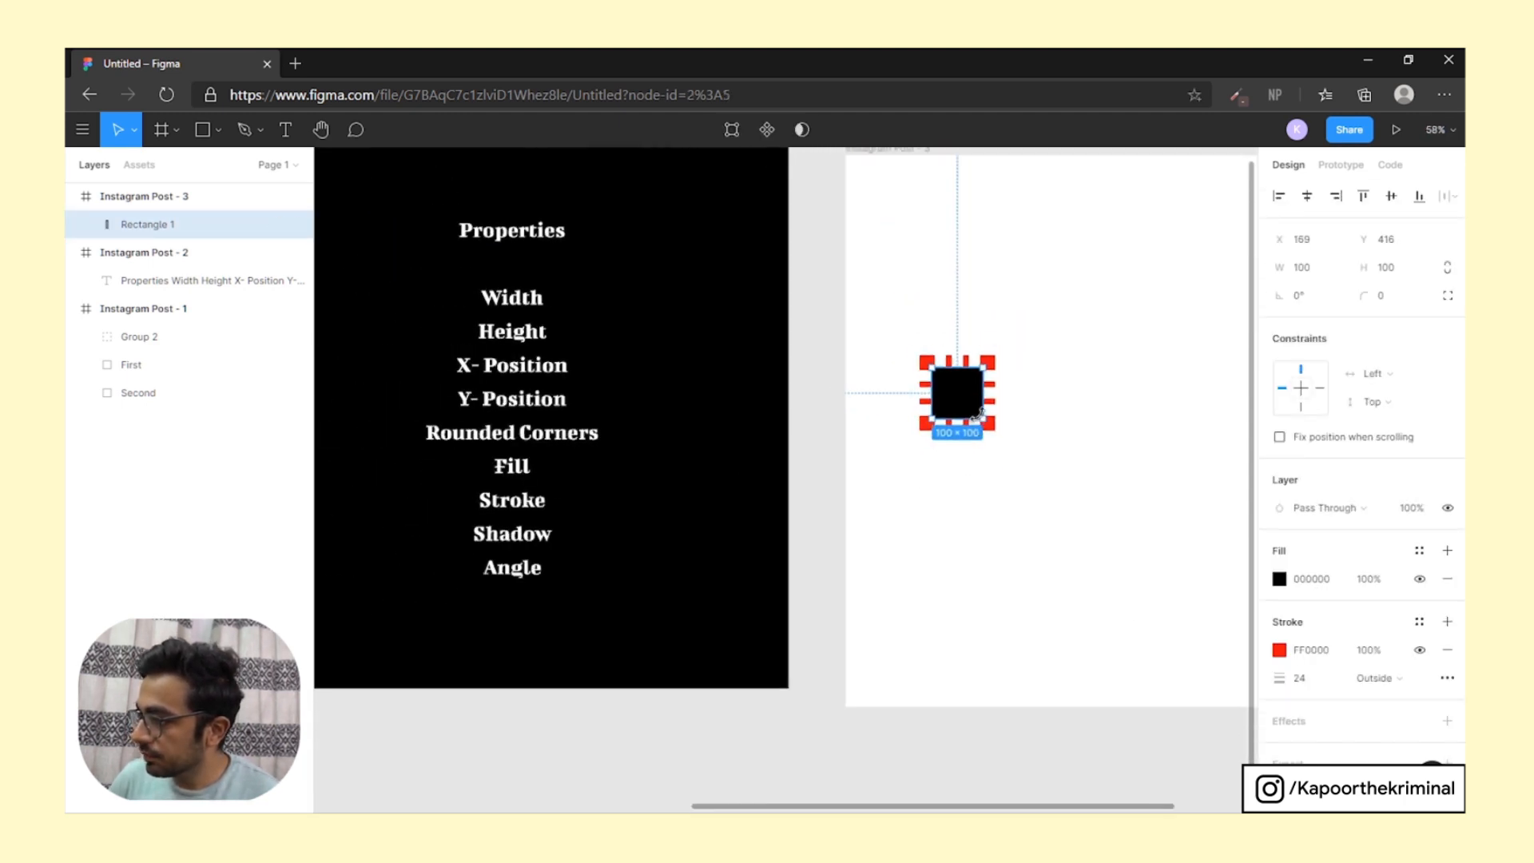
click(932, 521)
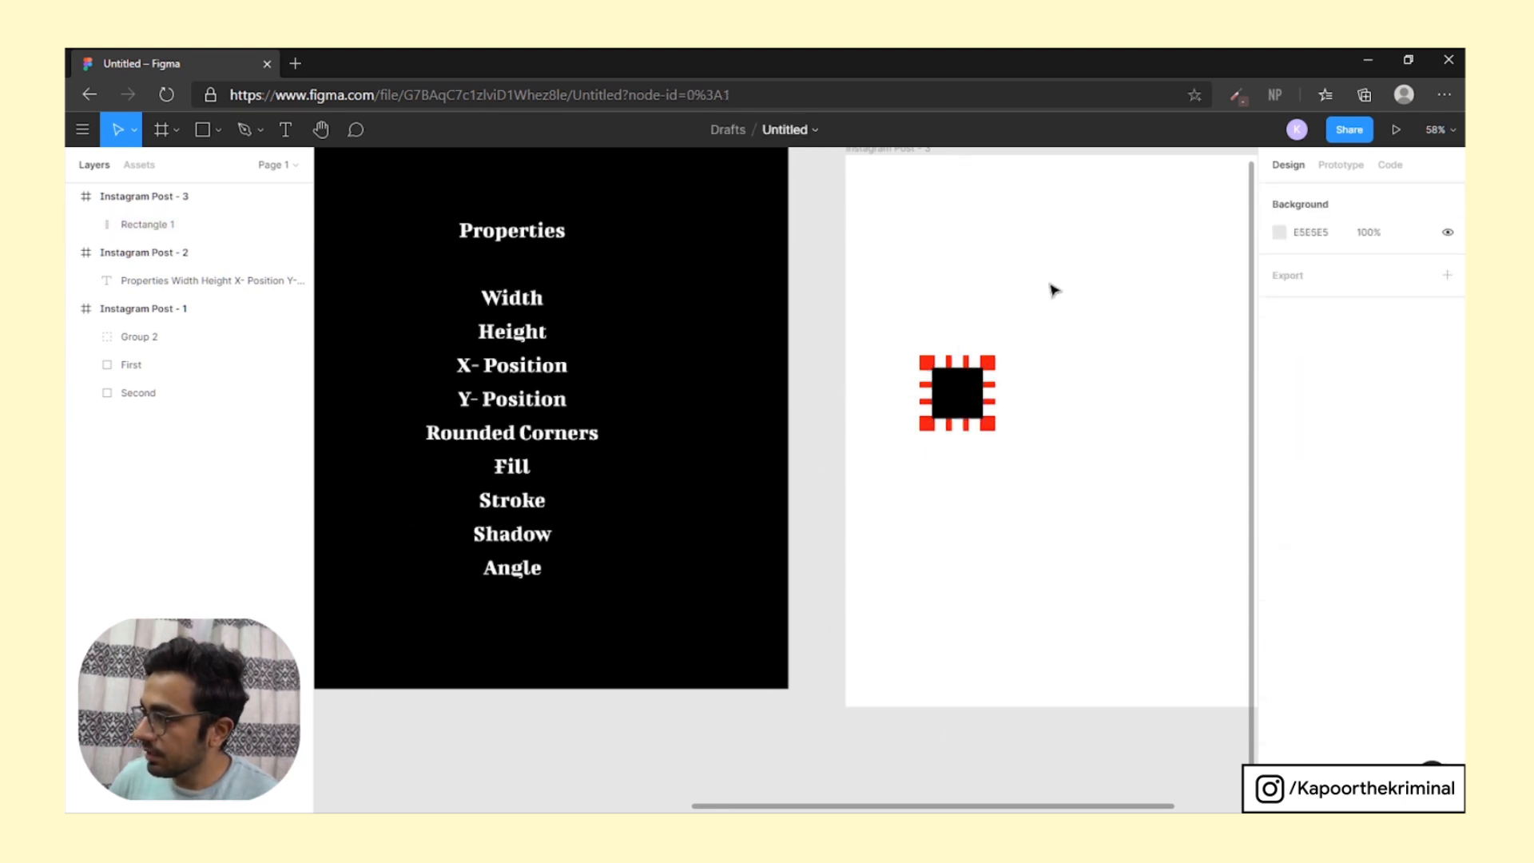
Add a Drop Shadow effect to Rectangle 1
click(957, 393)
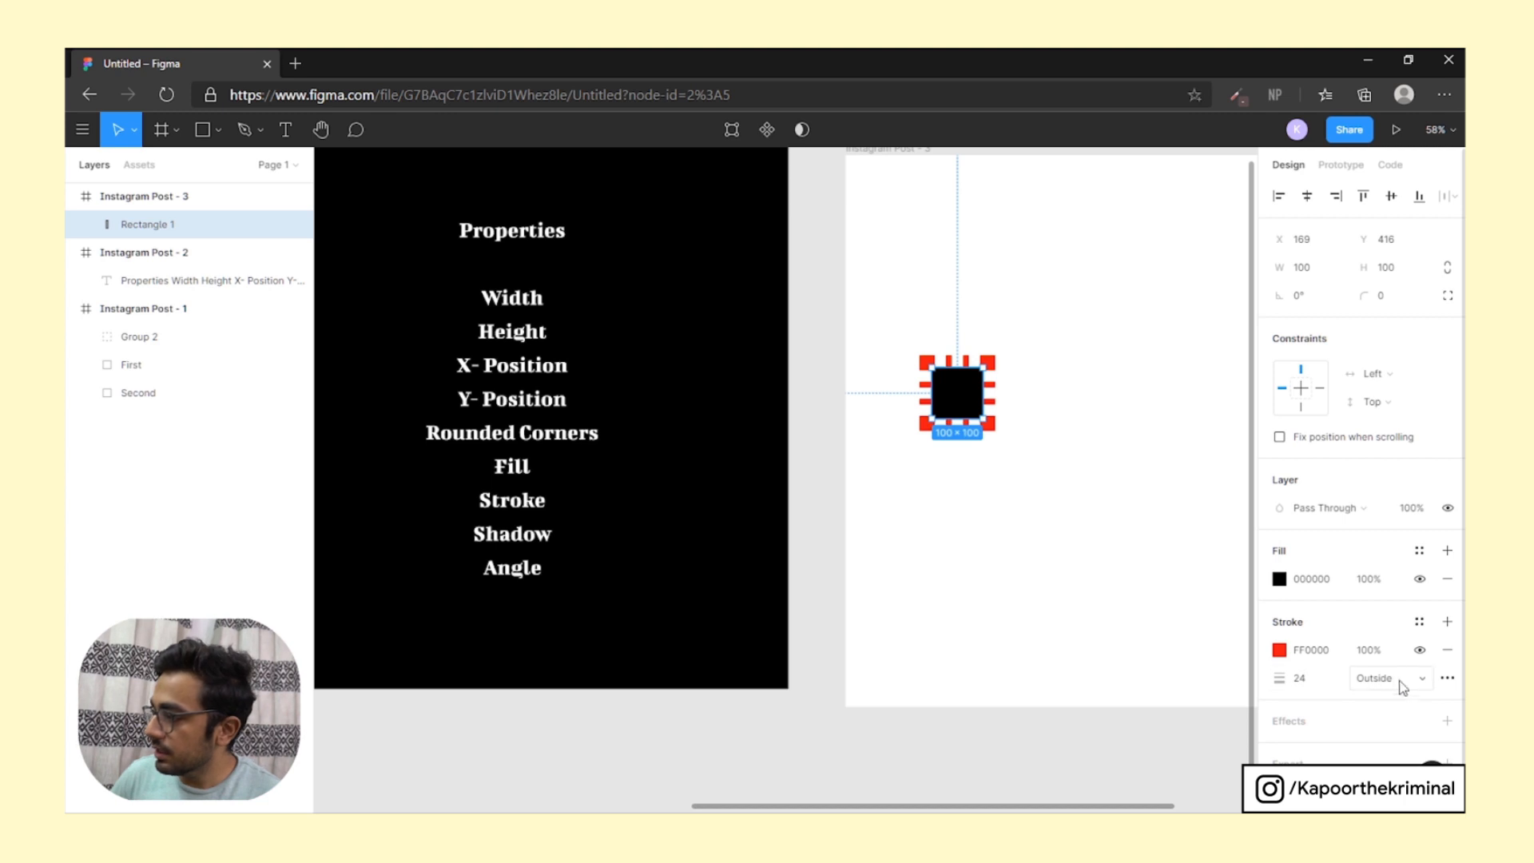
click(1448, 677)
click(1344, 703)
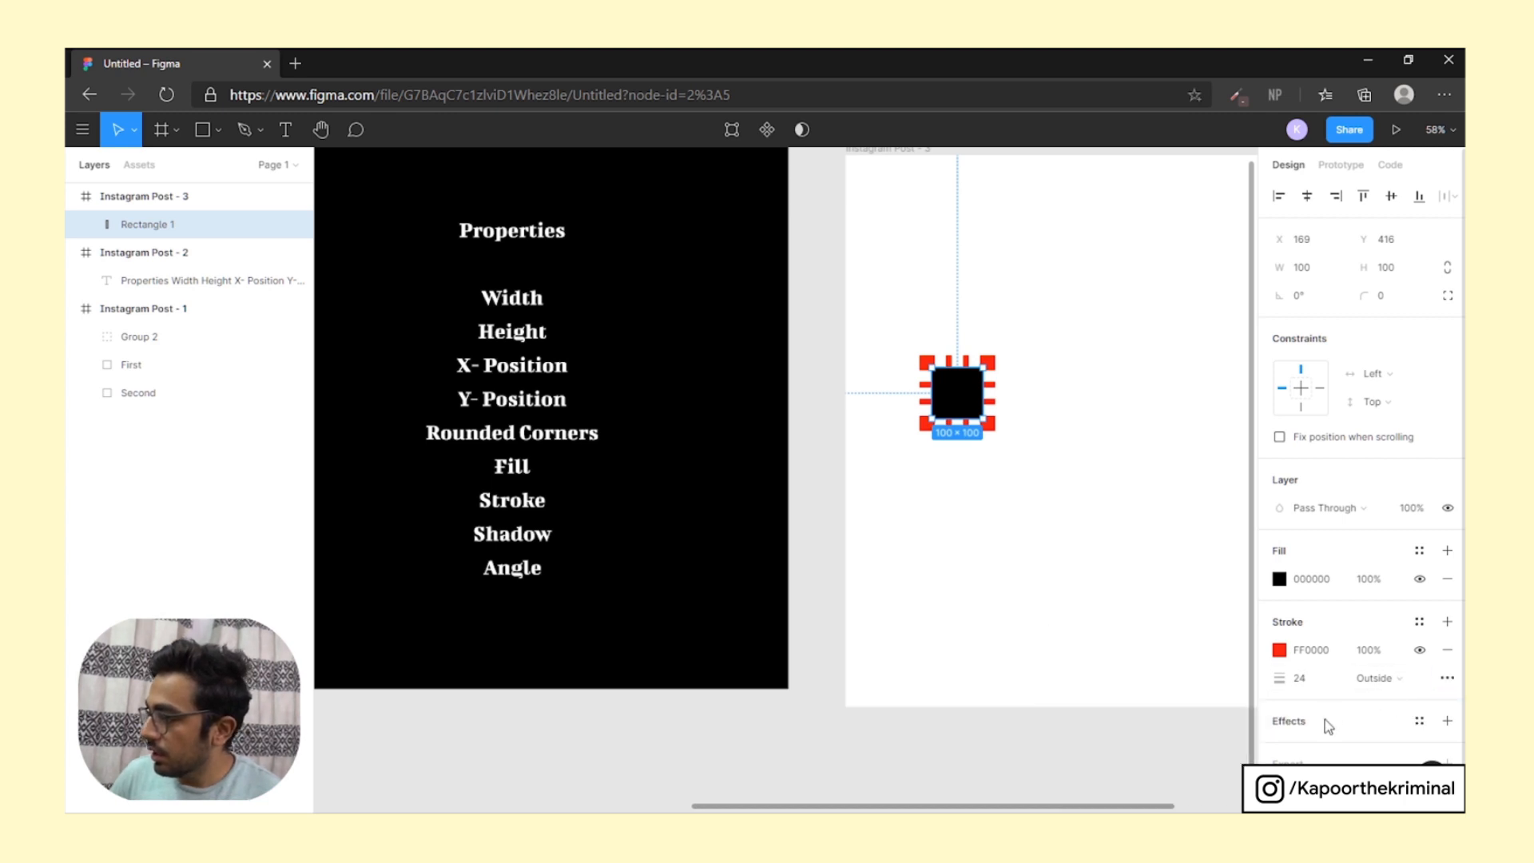
click(1327, 721)
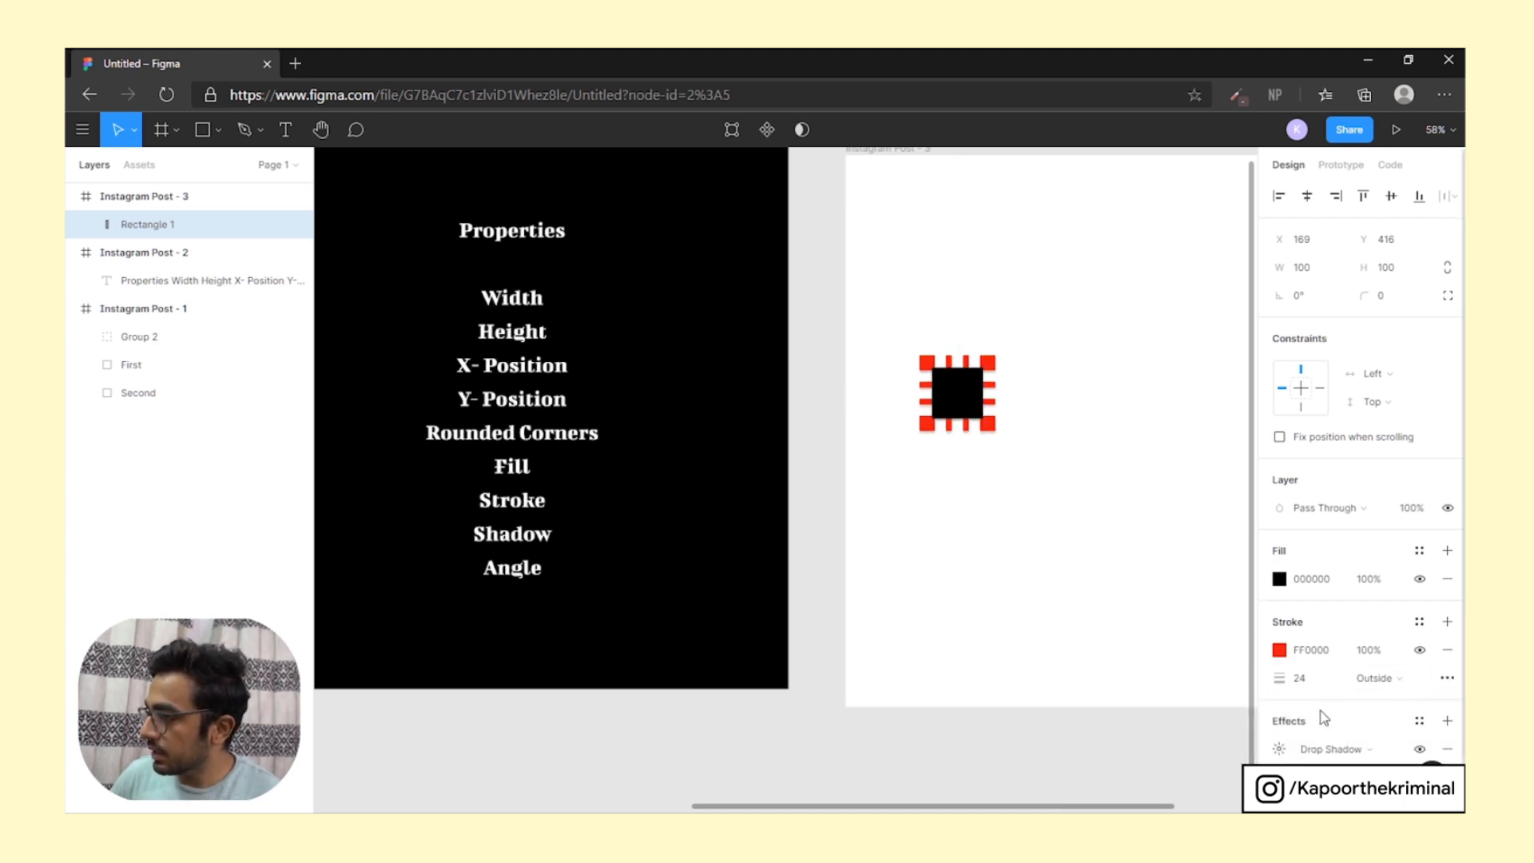
scroll(1326, 717, down, 1)
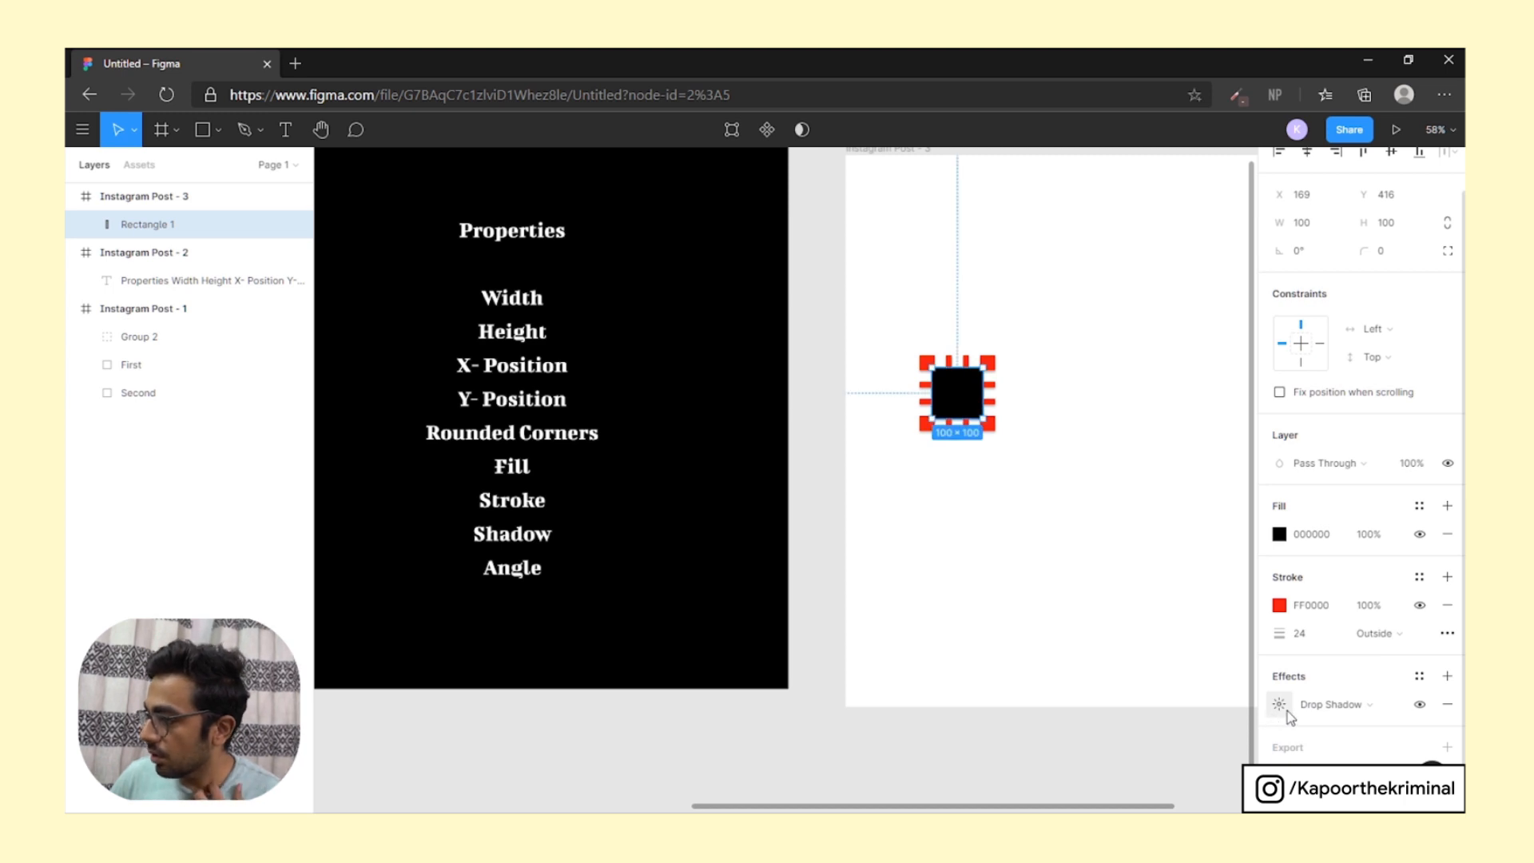
key(Escape)
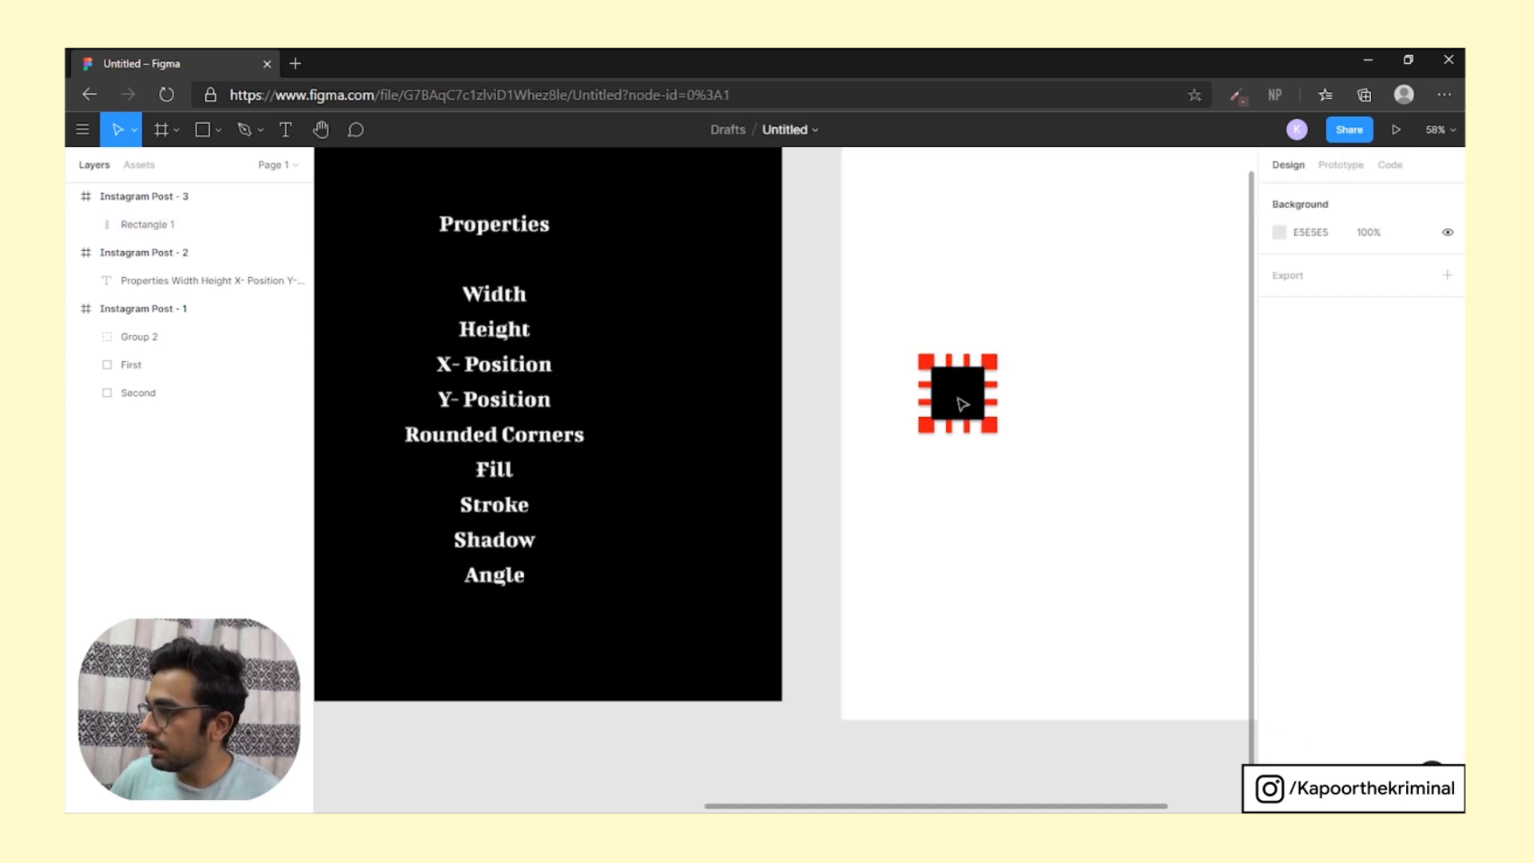
Remove the red stroke from Rectangle 1, leaving only its fill and drop shadow
click(967, 403)
scroll(968, 404, up, 3)
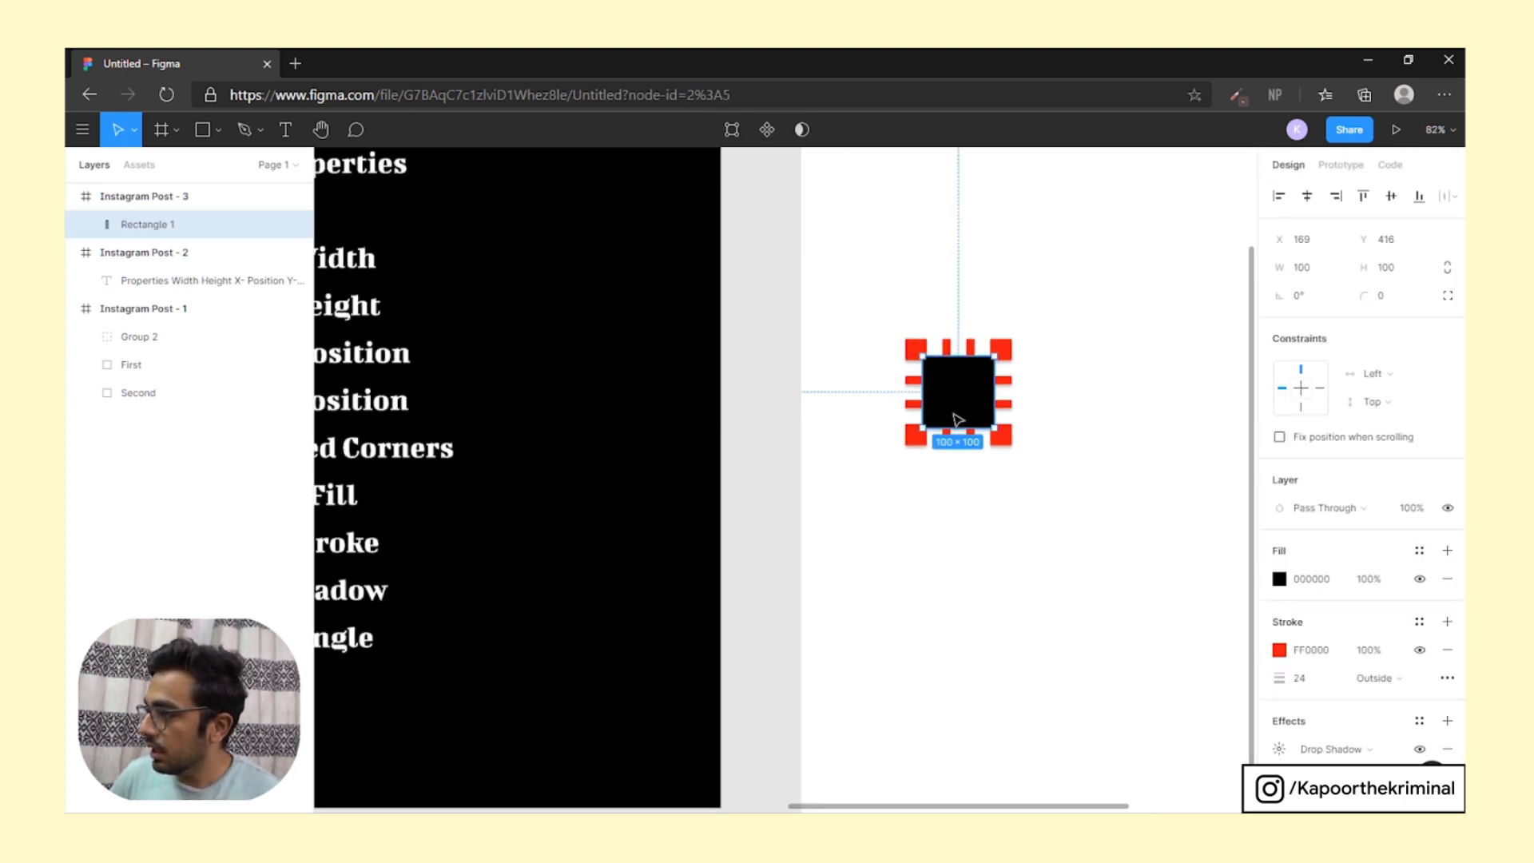
click(1449, 654)
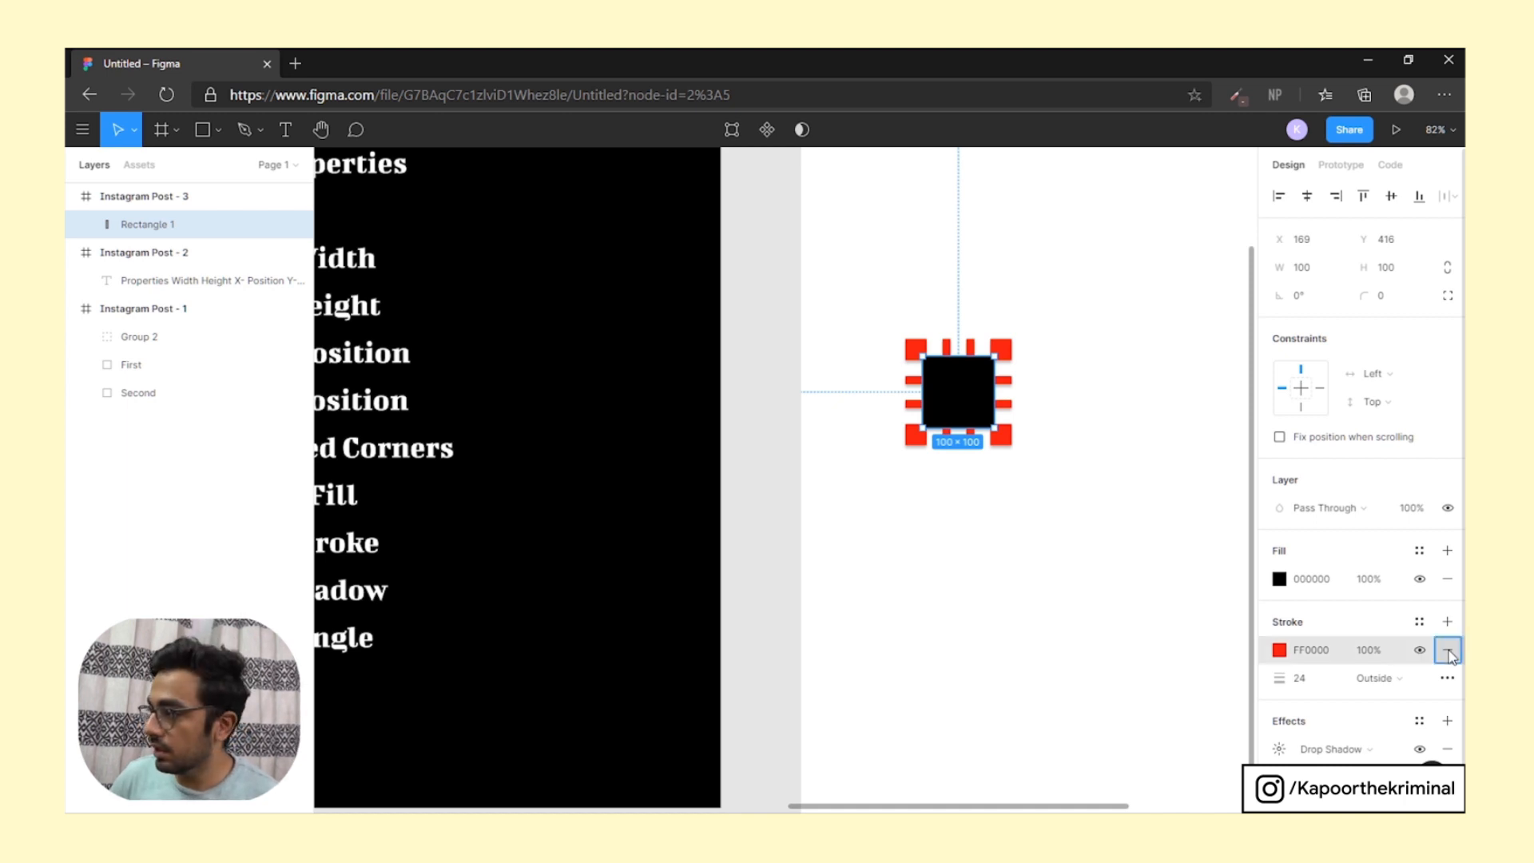
click(962, 301)
click(967, 408)
scroll(966, 409, up, 5)
scroll(966, 413, down, 2)
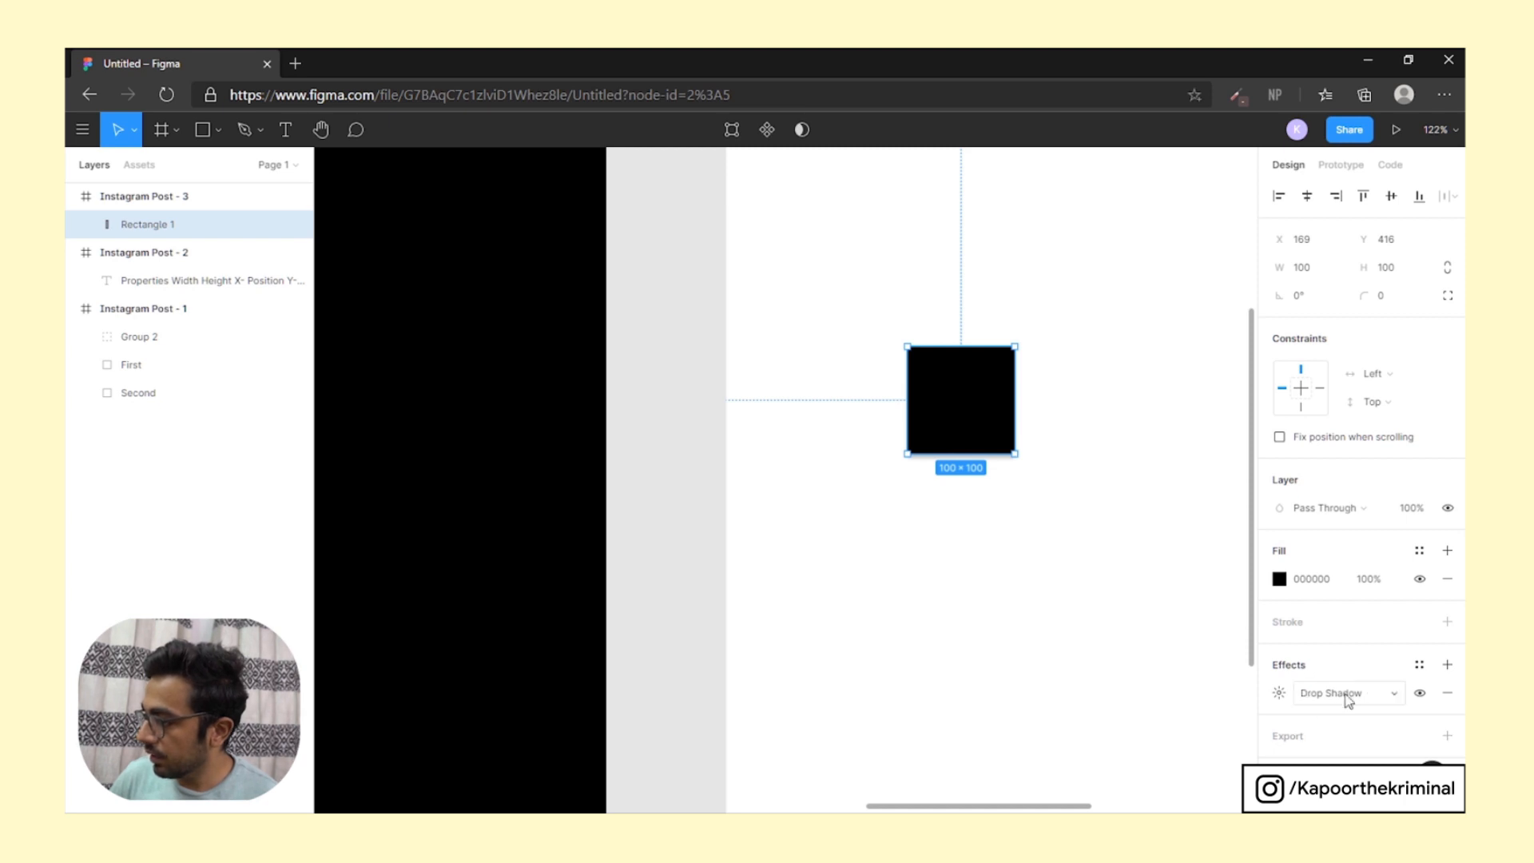
scroll(788, 368, up, 3)
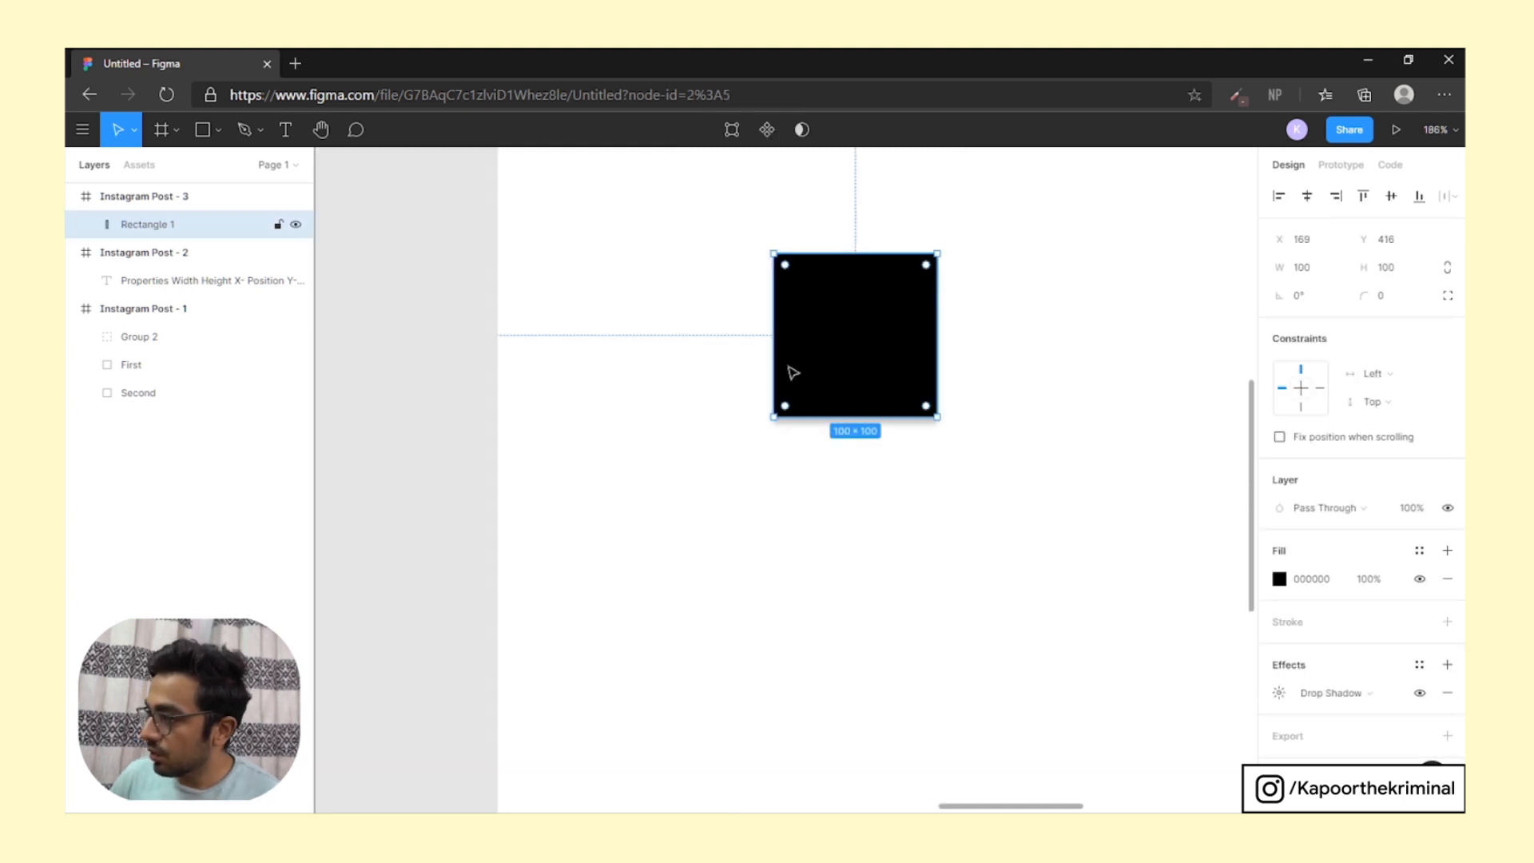
Change the colour of Rectangle 1's drop shadow to red FF0000 with 65% opacity
click(1280, 694)
click(1069, 779)
click(879, 729)
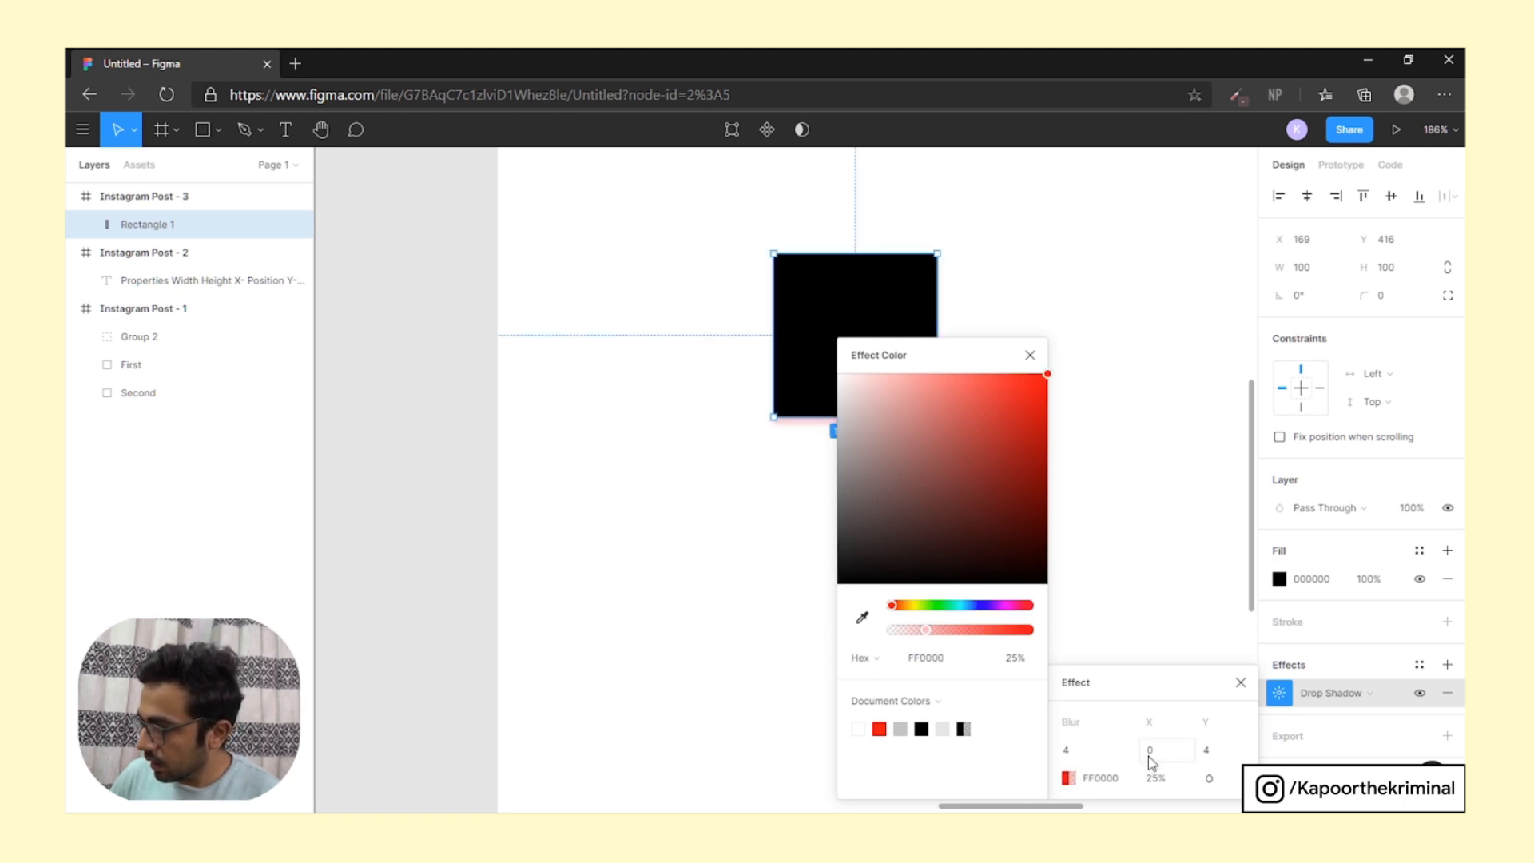
click(997, 658)
key(shift+Up)
key(shift+Up)
key(shift+Up)
key(shift+Up)
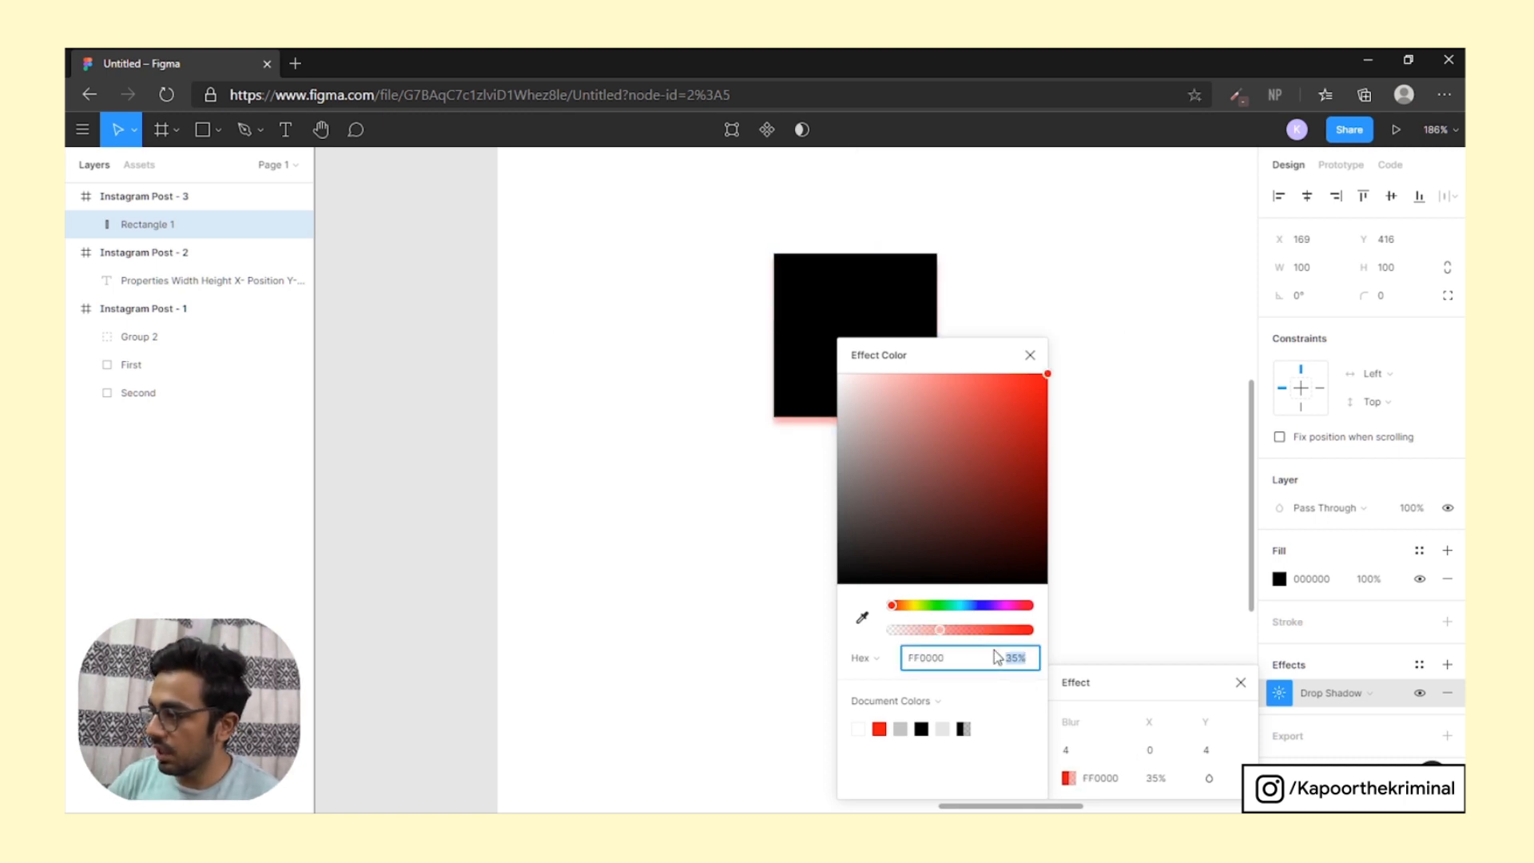
key(Return)
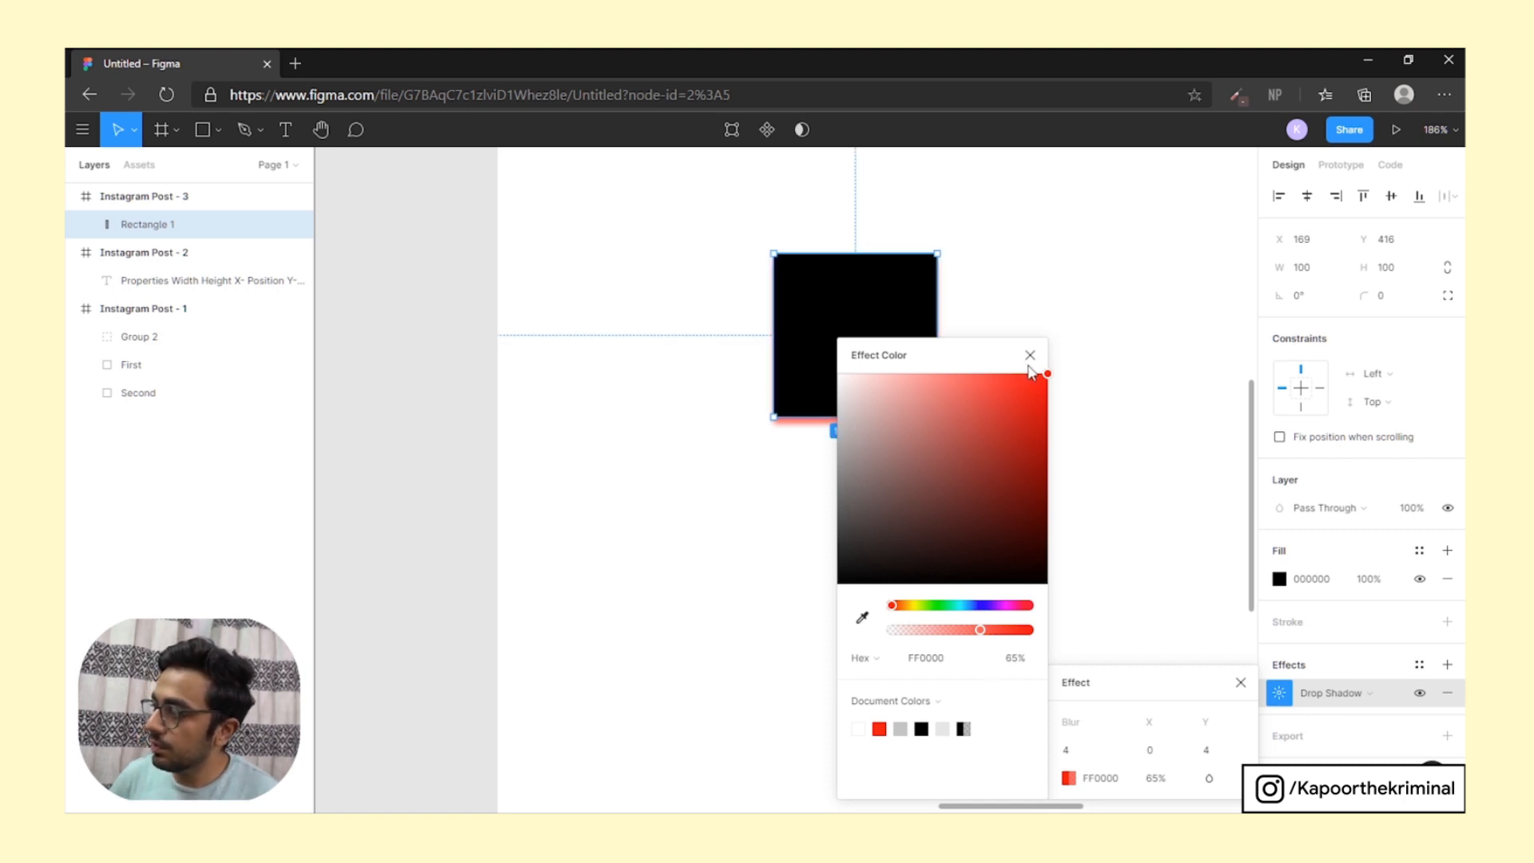
click(1151, 515)
Set the X offset of Rectangle 1's drop shadow to 4
click(887, 355)
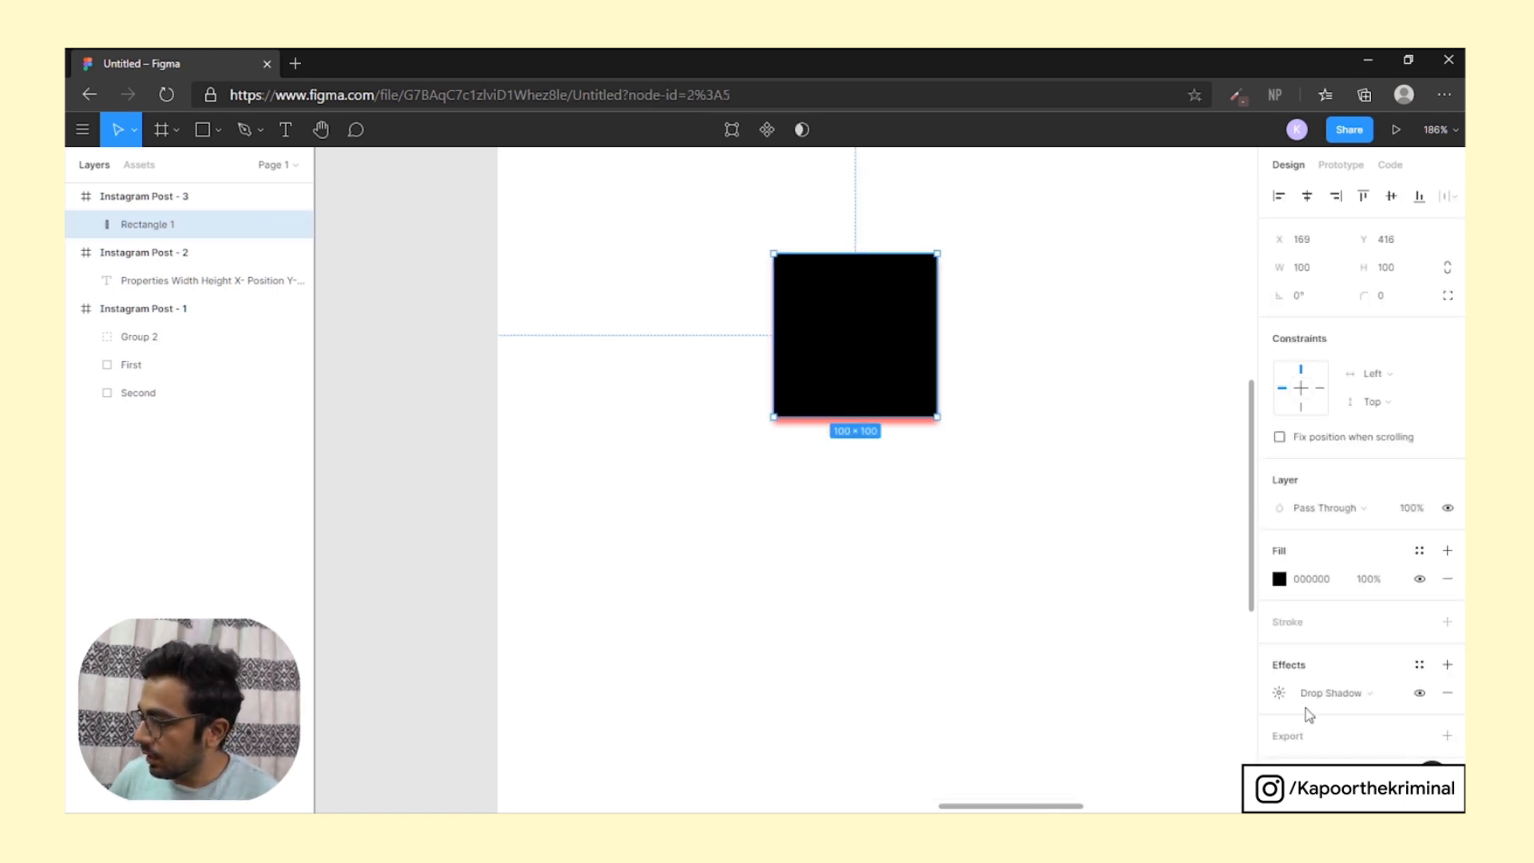
click(1279, 693)
click(1158, 751)
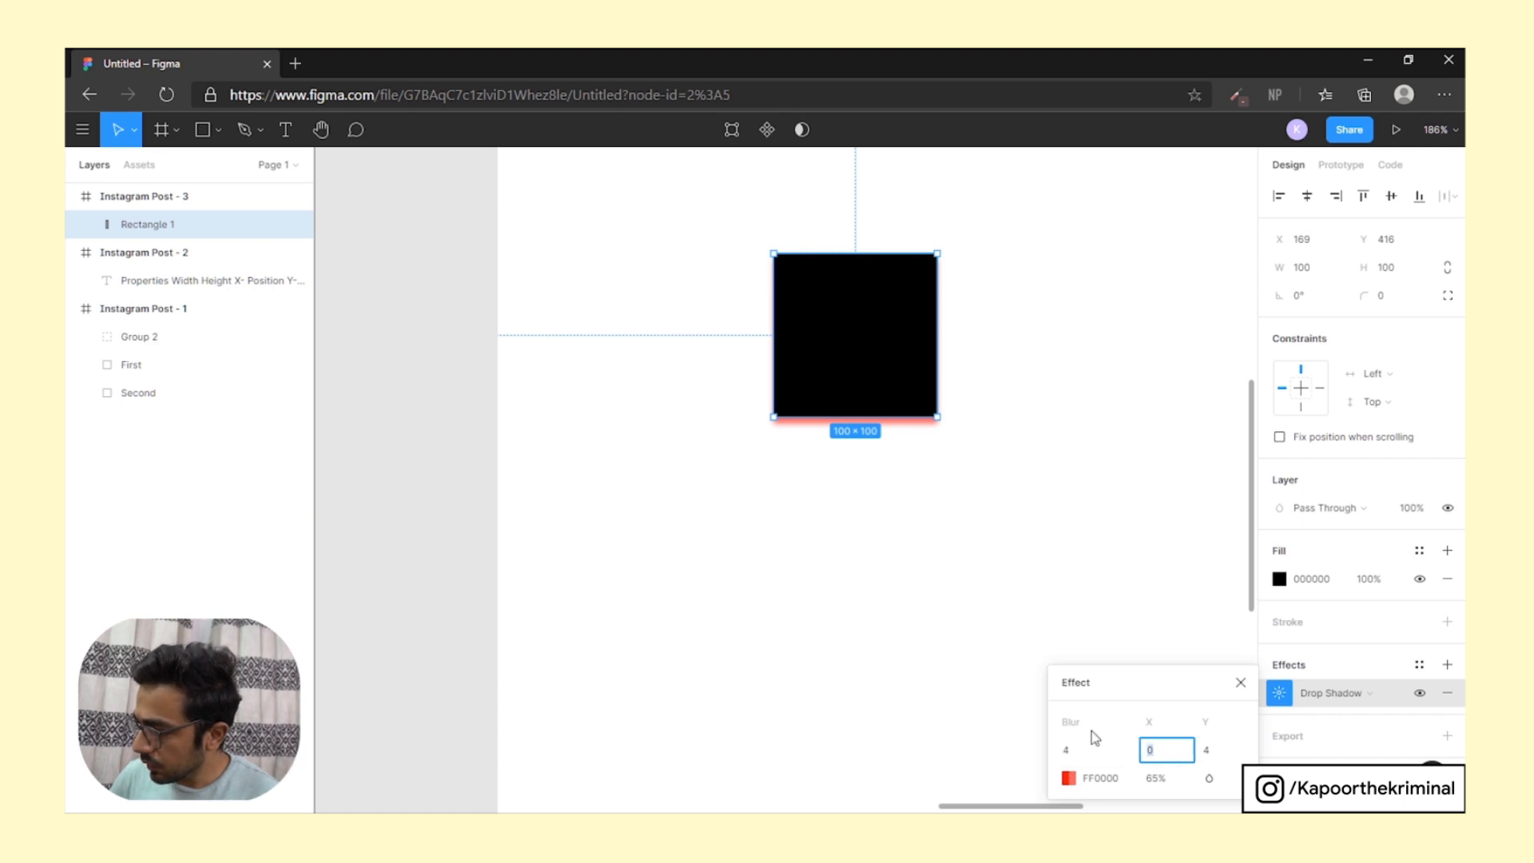
key(Up)
key(Up)
key(Up)
key(Up)
key(Up)
key(Up)
key(Up)
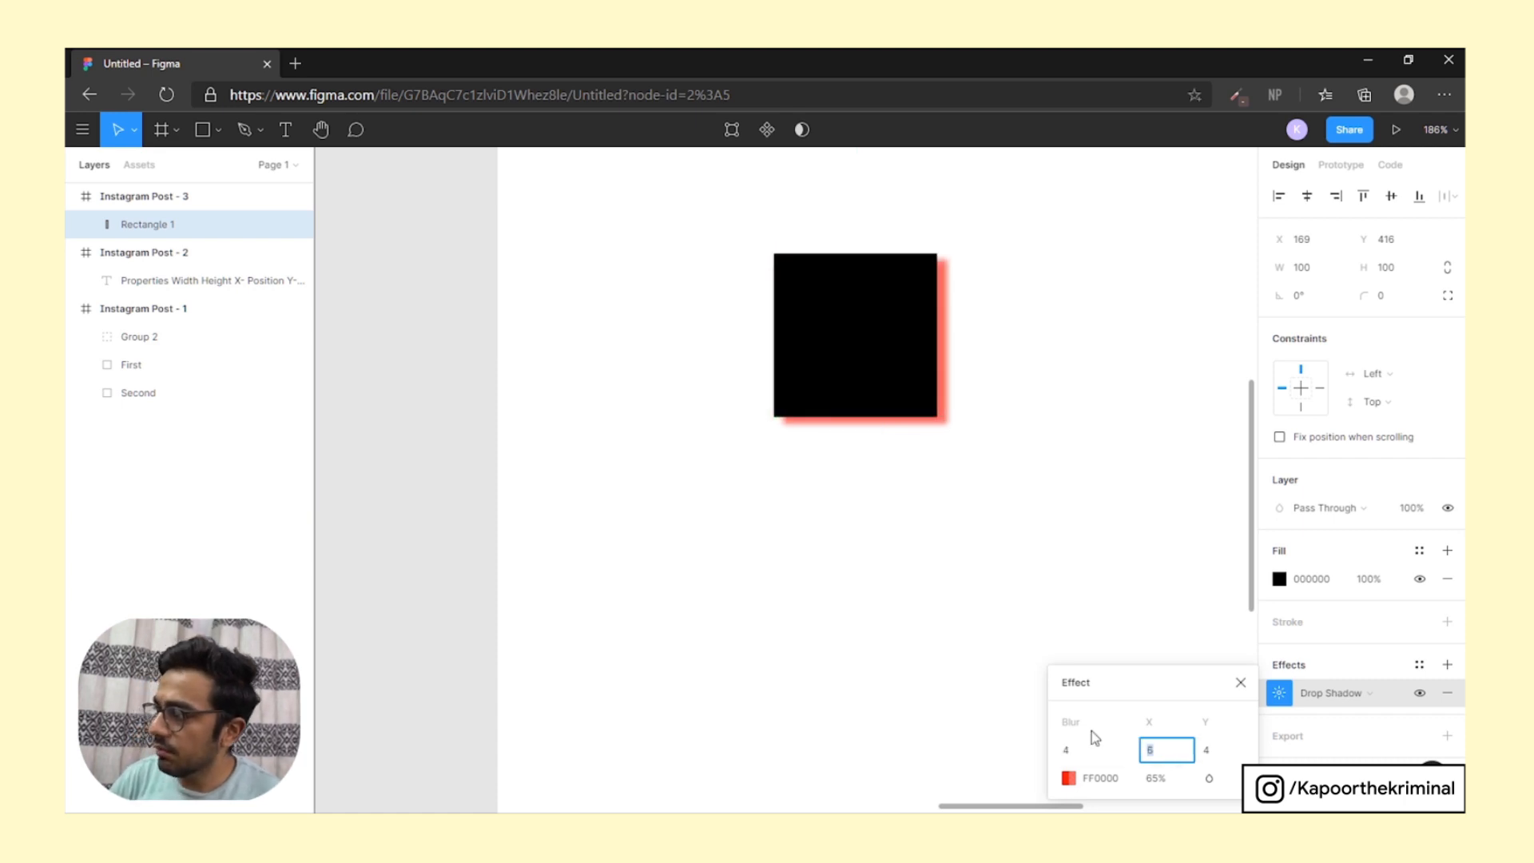
key(Down)
key(Down)
key(Down)
key(Tab)
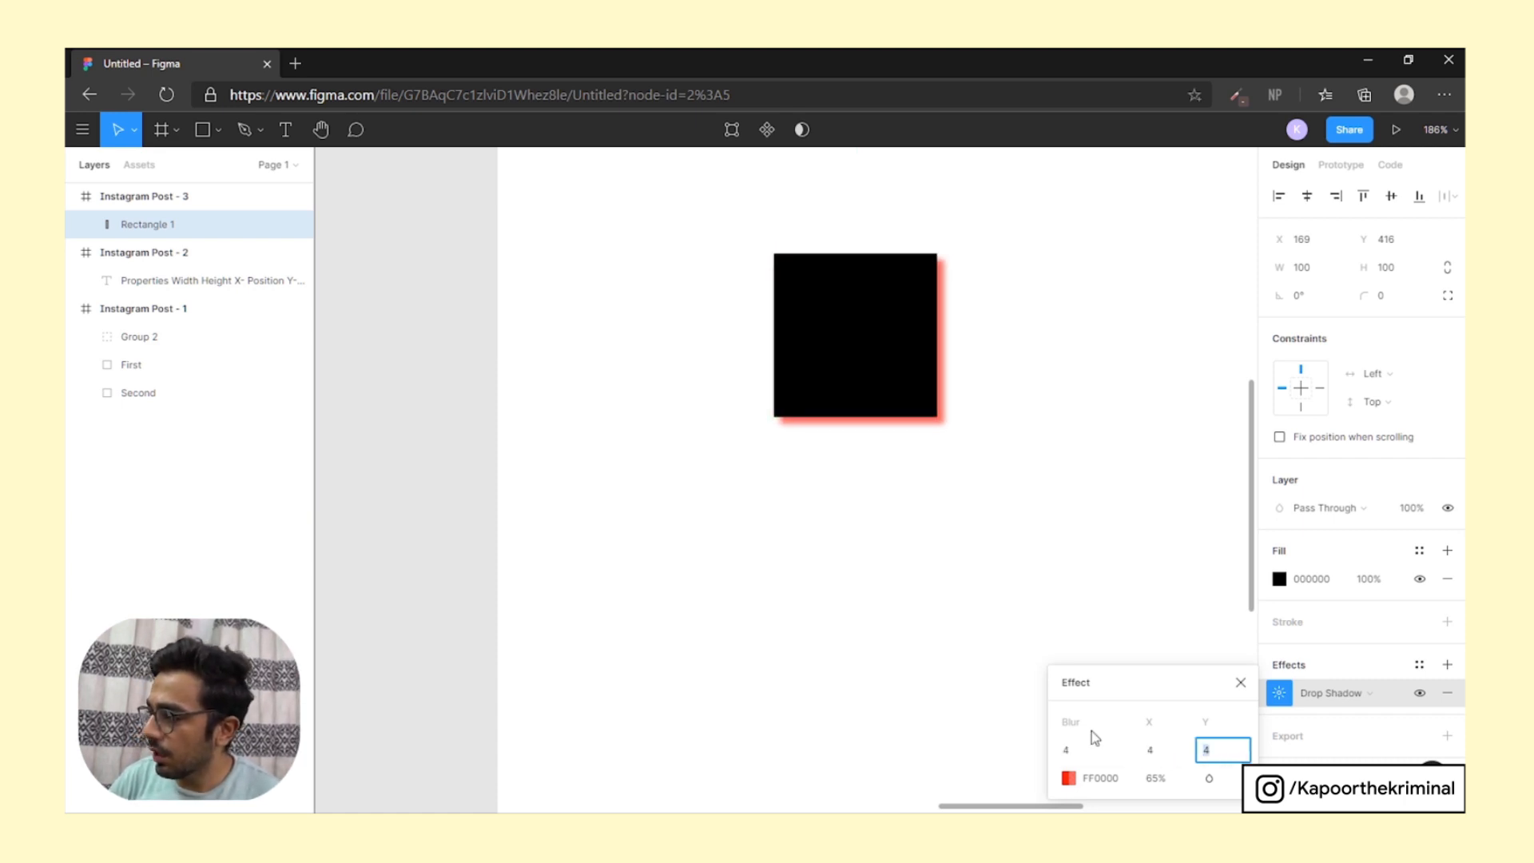
Increase the Y offset of Rectangle 1's drop shadow to 11
key(Up)
key(Up)
key(Up)
key(Up)
key(Up)
key(Up)
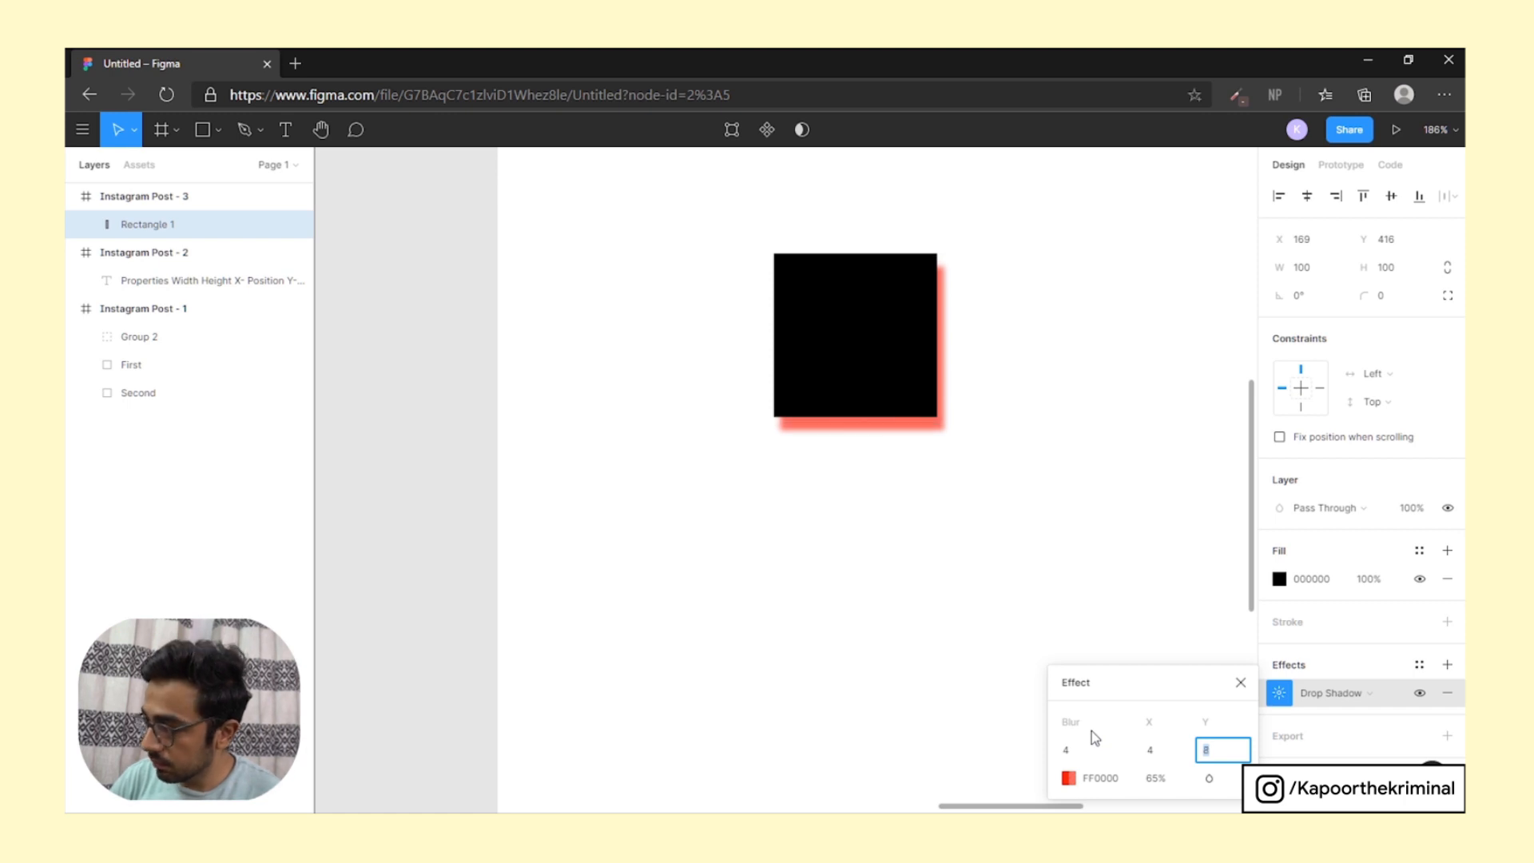
key(Up)
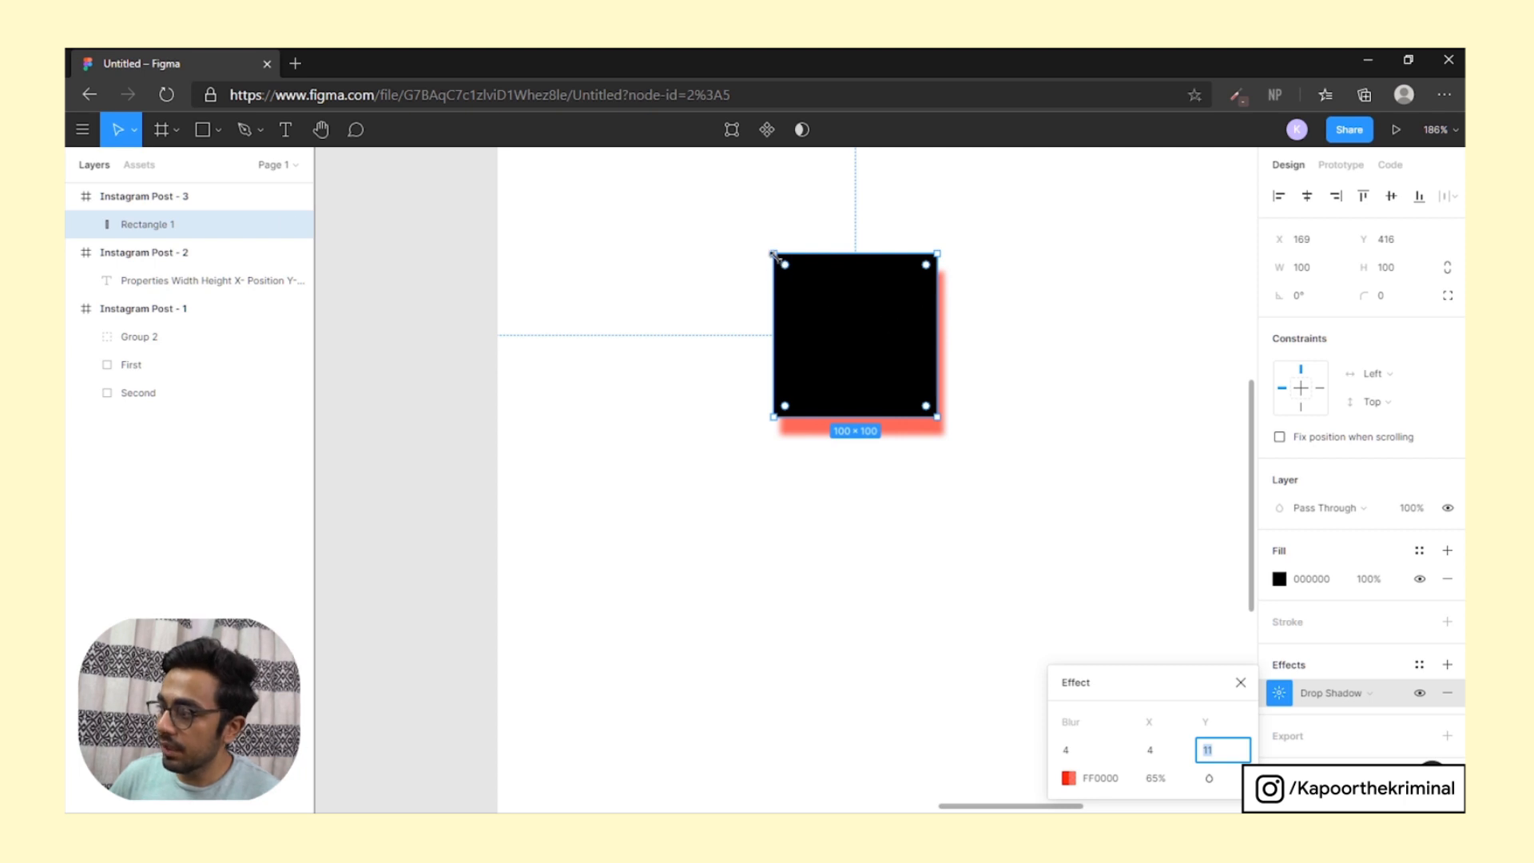
Set both the X and Y offsets of Rectangle 1's drop shadow to 0
click(1180, 751)
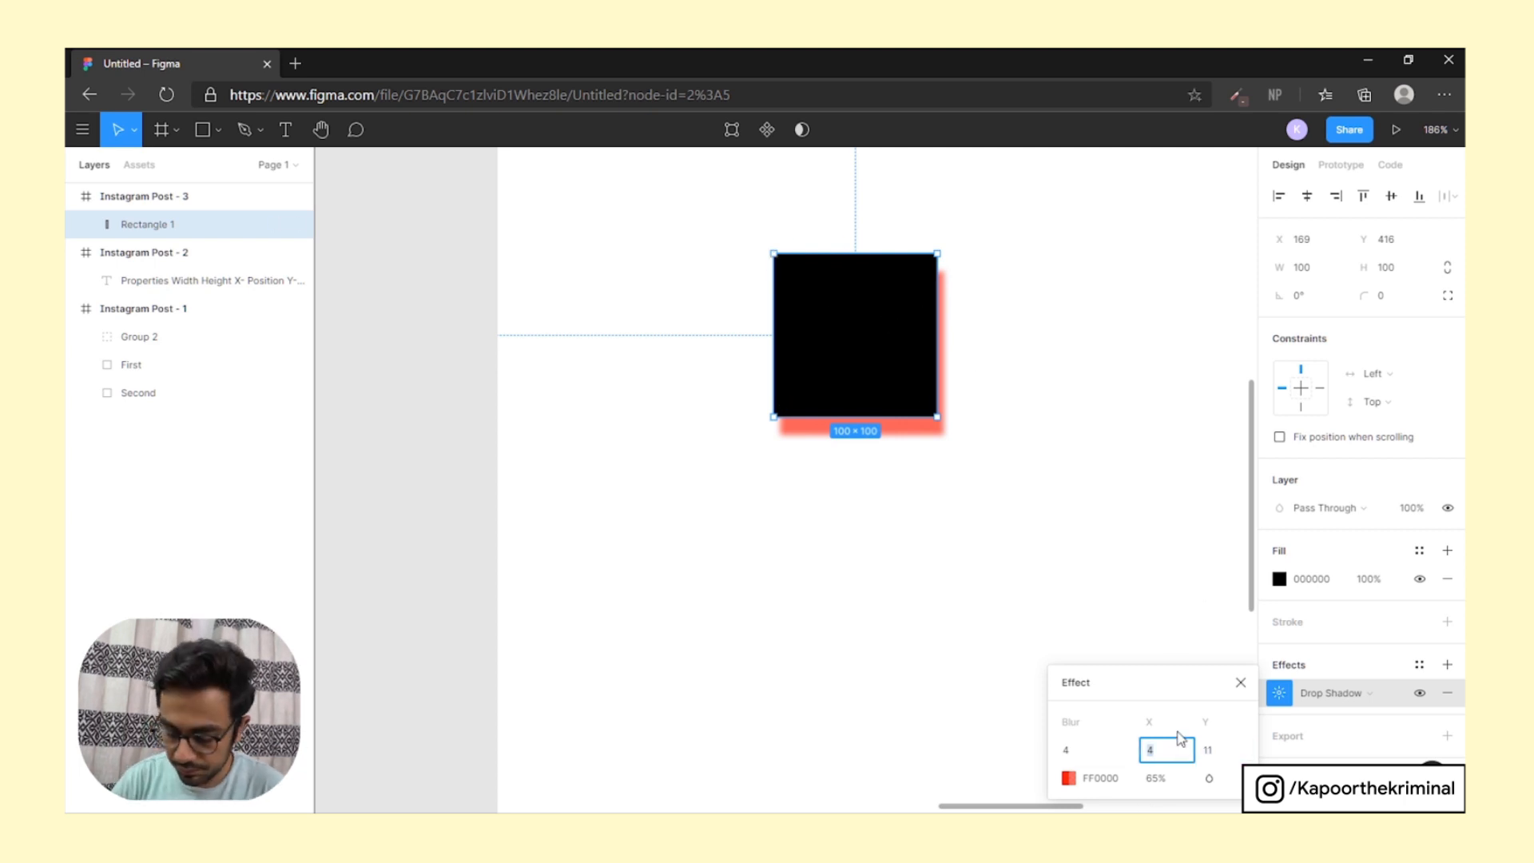
text(0)
key(Tab)
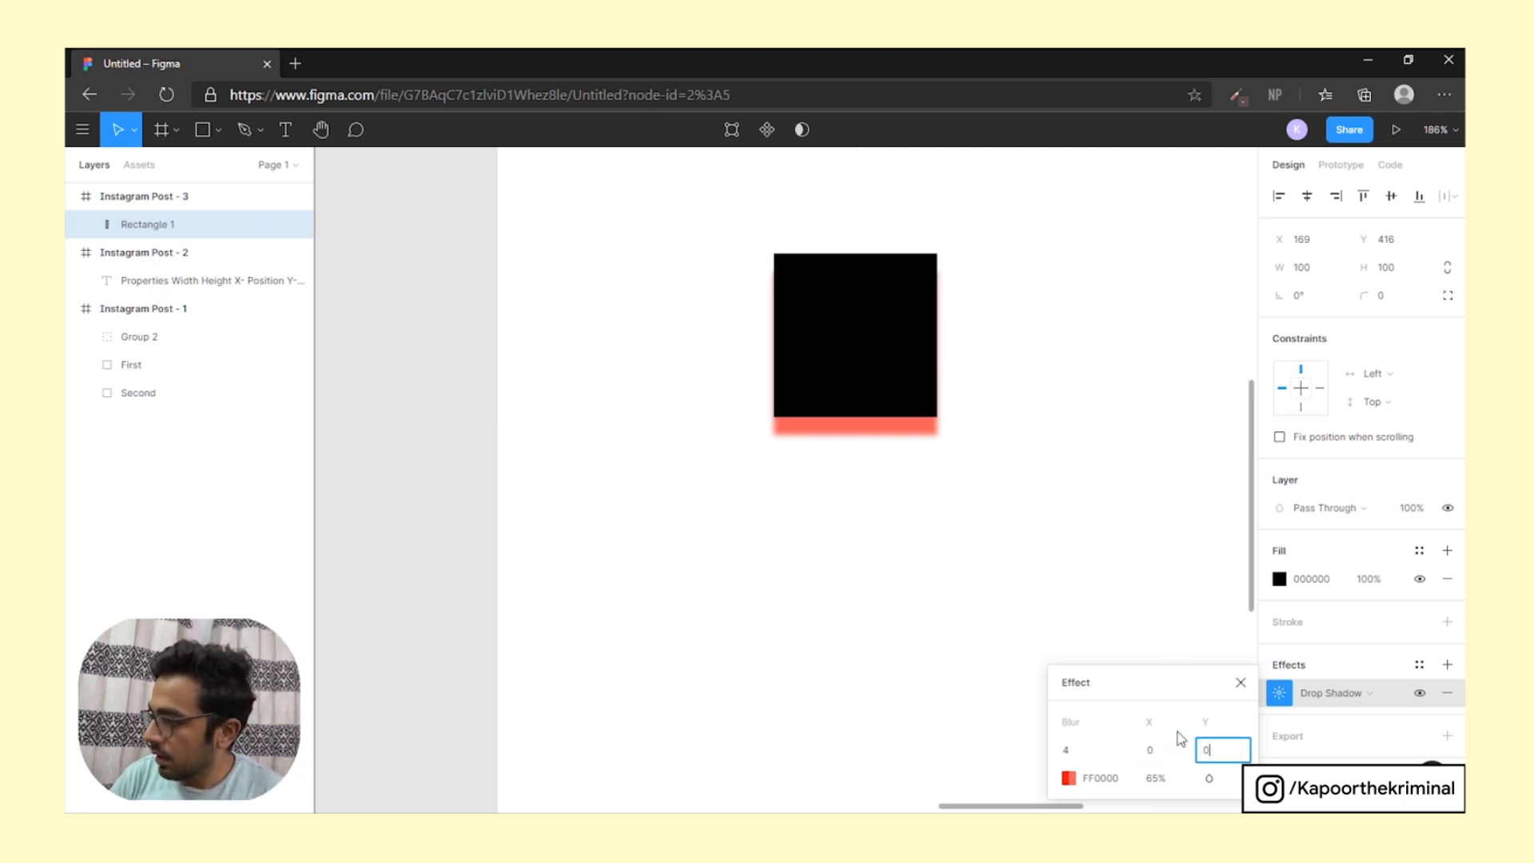
text(0)
key(Return)
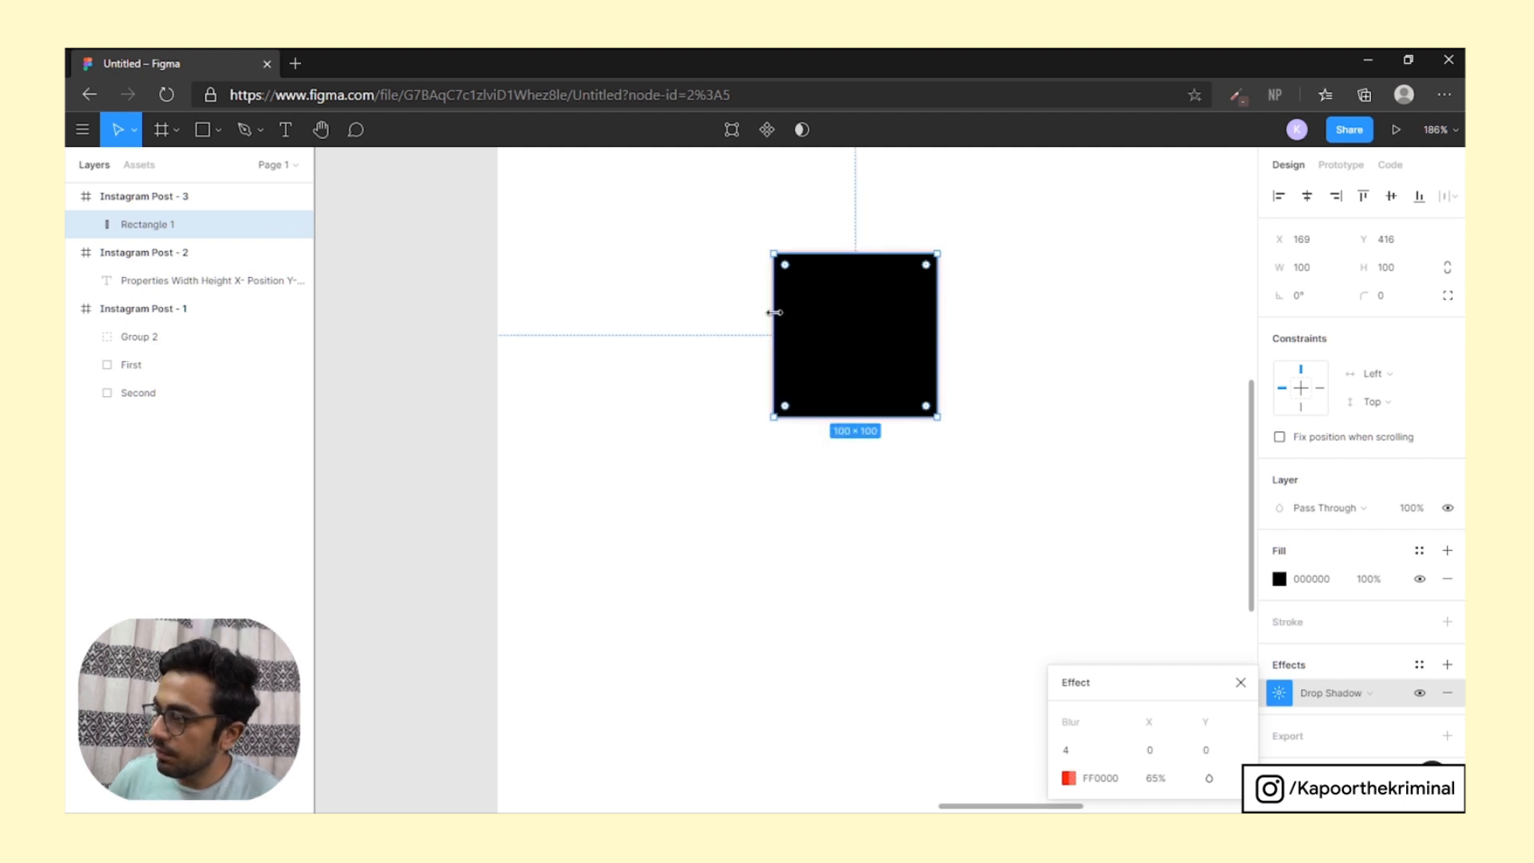
Increase the X offset of Rectangle 1's drop shadow to 6 in the Instagram Post - 3 frame
scroll(775, 313, up, 1)
click(1177, 753)
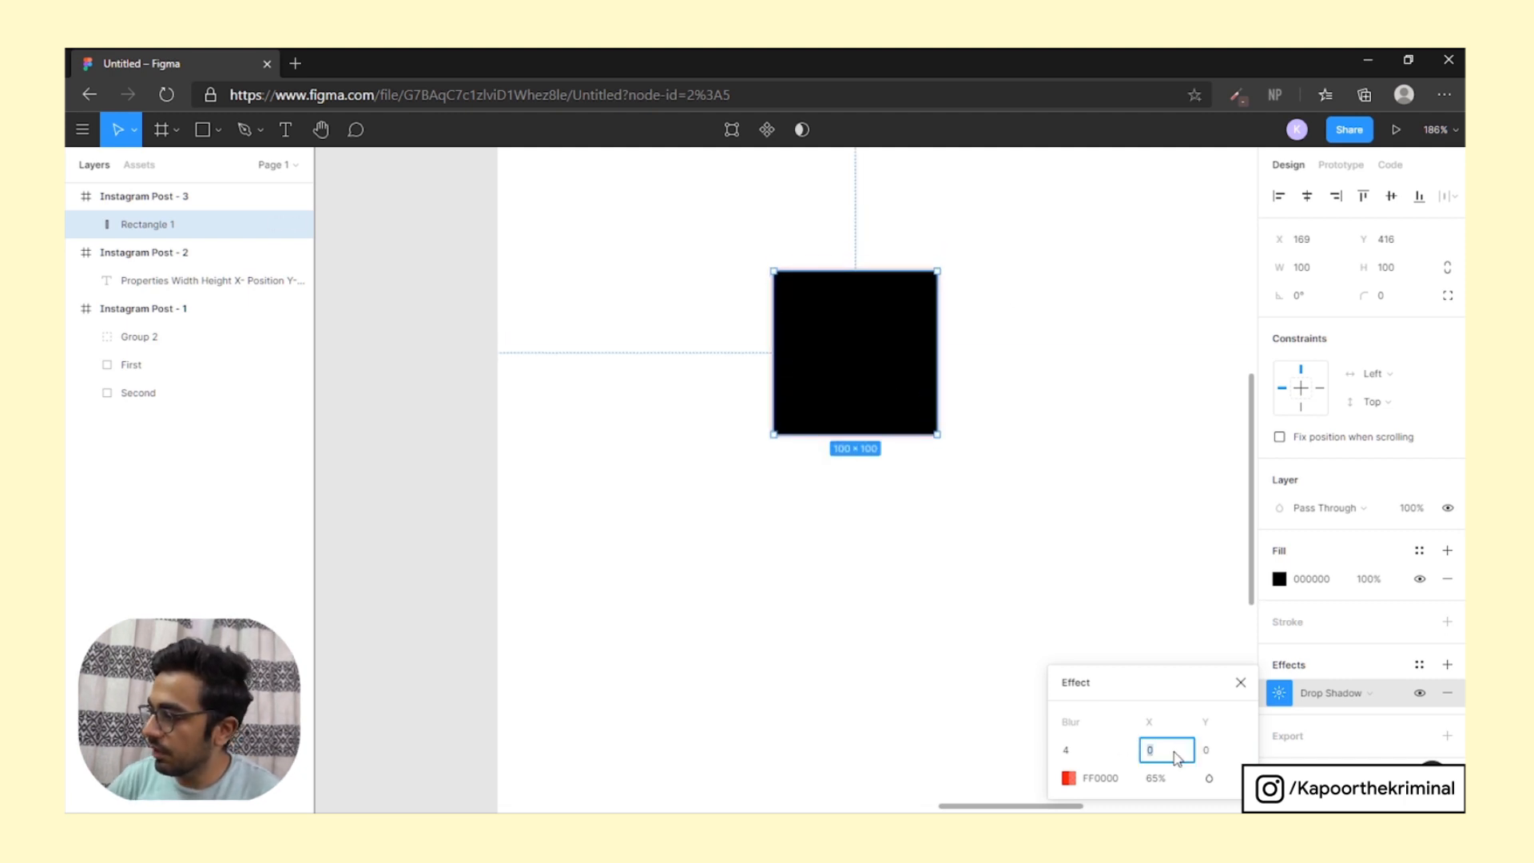
key(Up)
key(Up)
key(Up)
key(Up)
key(Up)
key(Up)
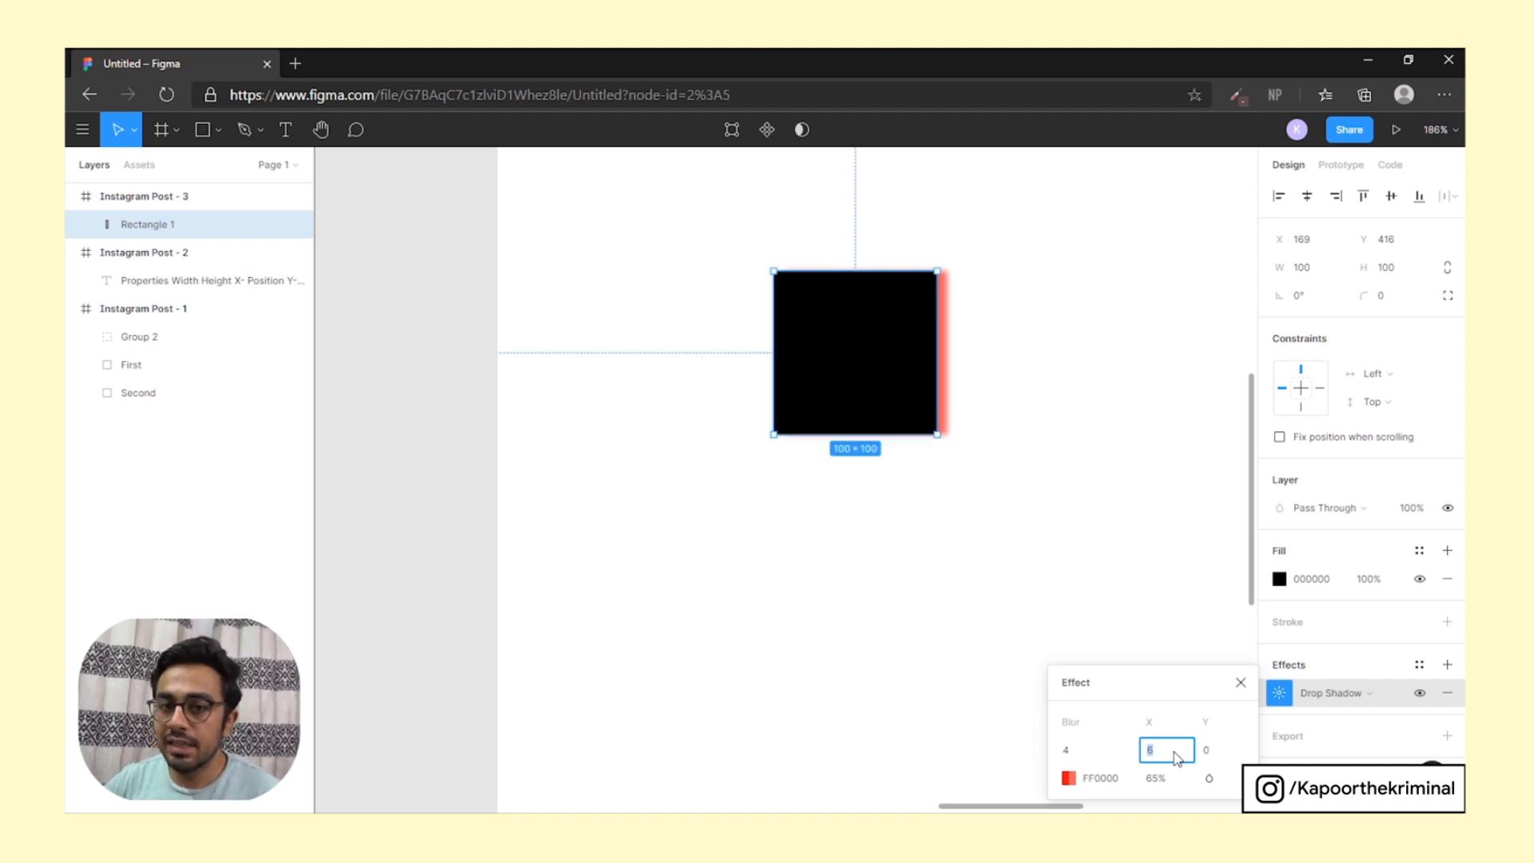
Increase the Y offset of Rectangle 1's drop shadow to 6 to match the horizontal offset
click(1235, 749)
key(Up)
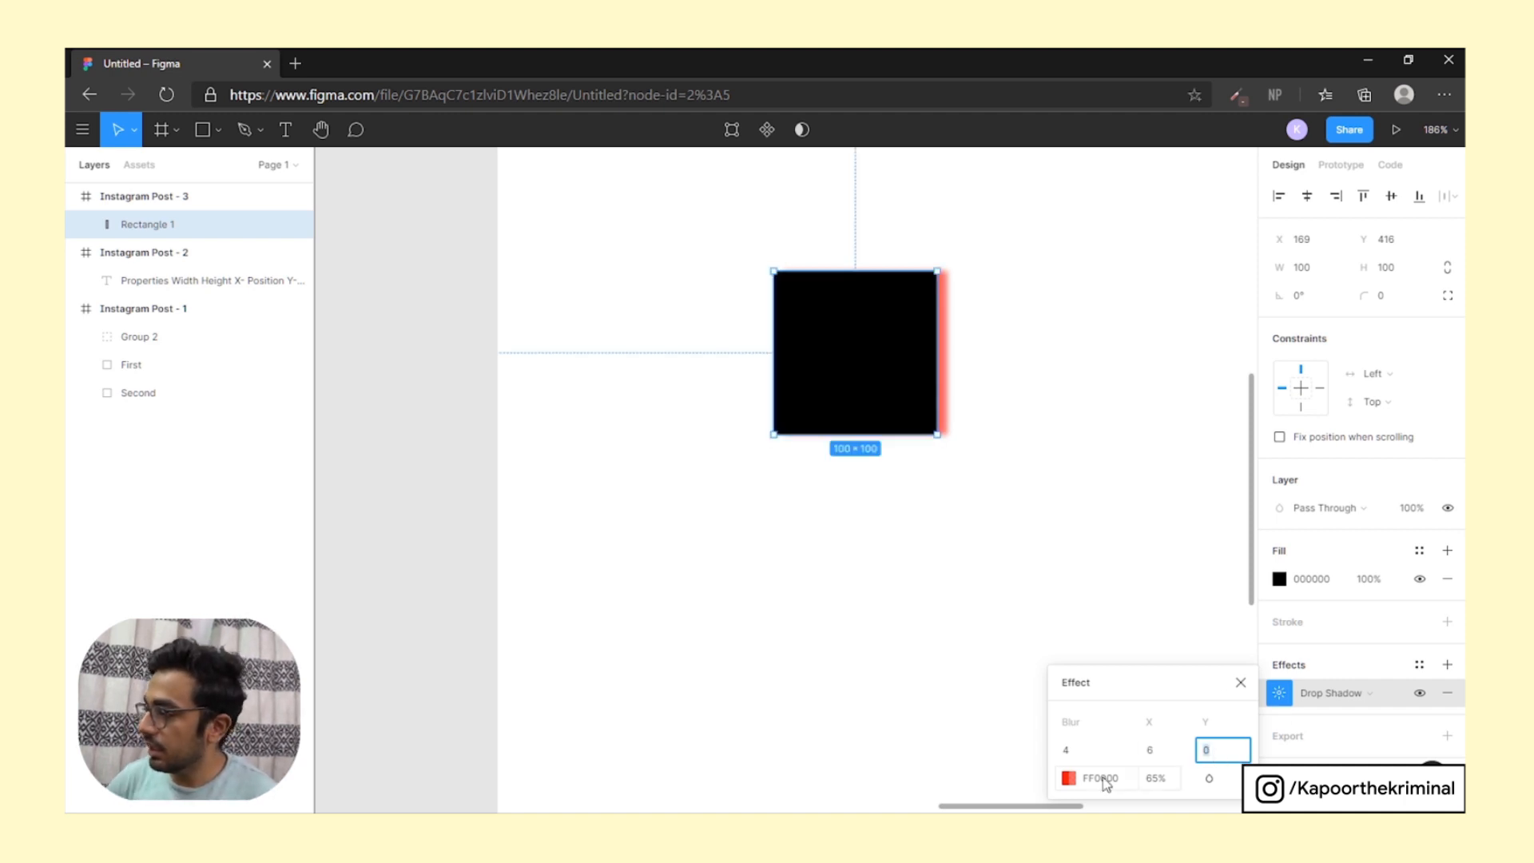
key(Up)
key(Up)
key(Up)
key(Up)
key(Up)
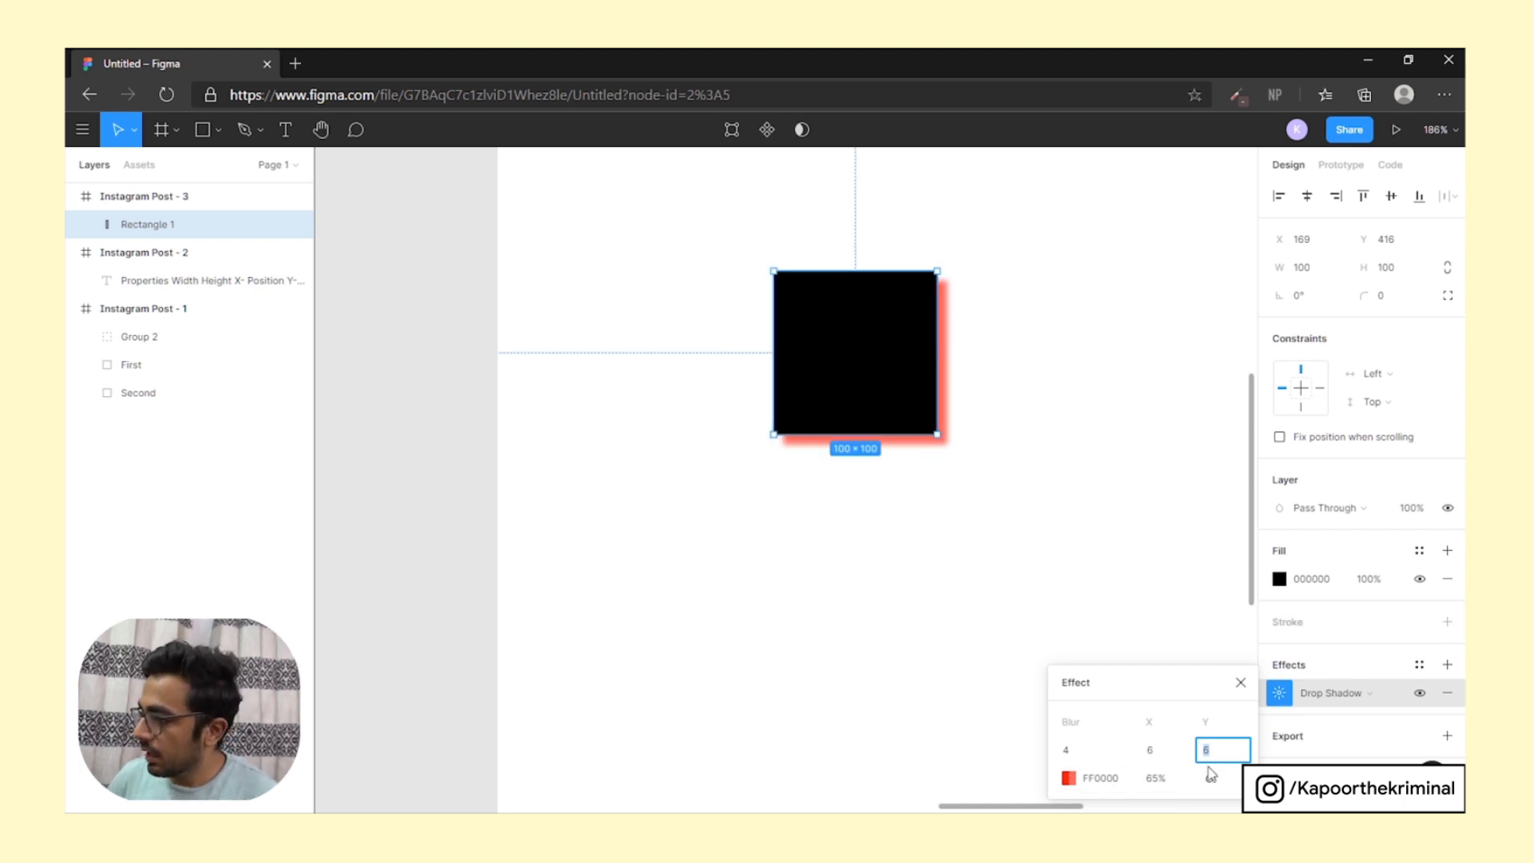
Set the blur of Rectangle 1's drop shadow to 0, keeping the Normal blend mode
click(1163, 779)
click(1210, 778)
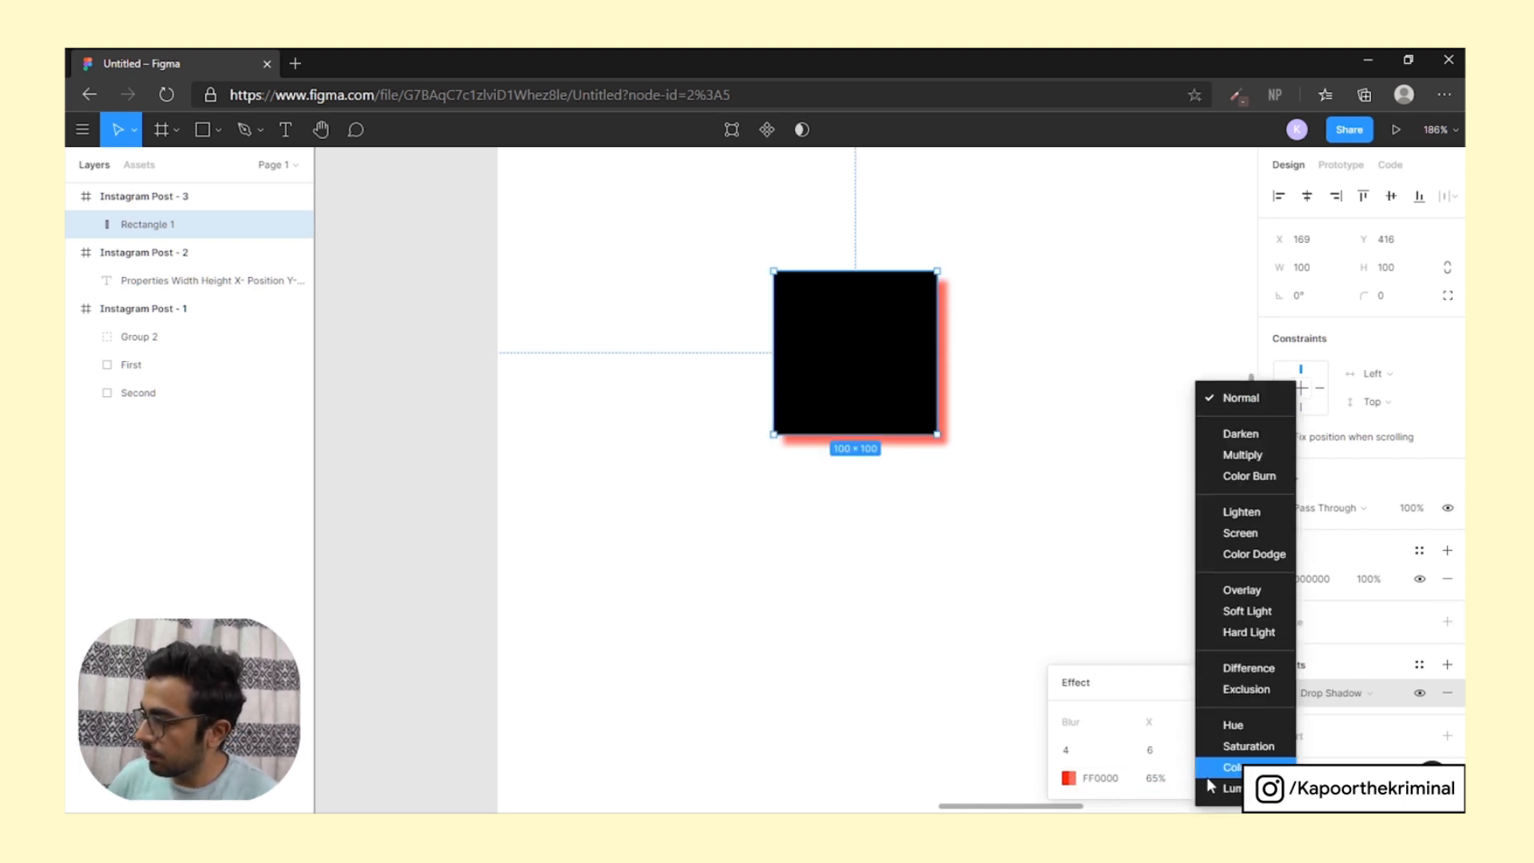
key(Escape)
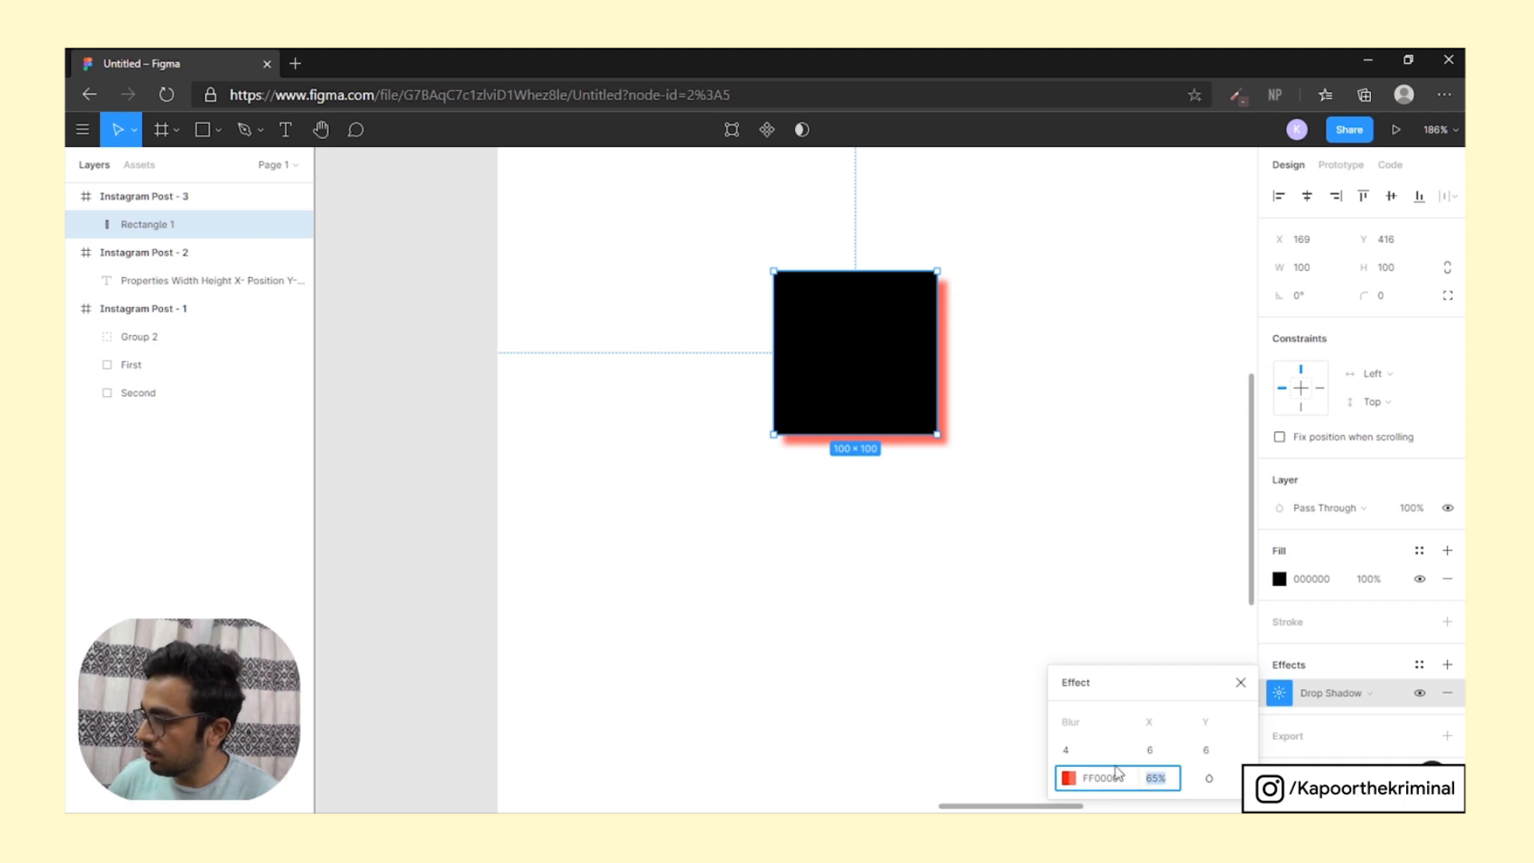
click(1080, 752)
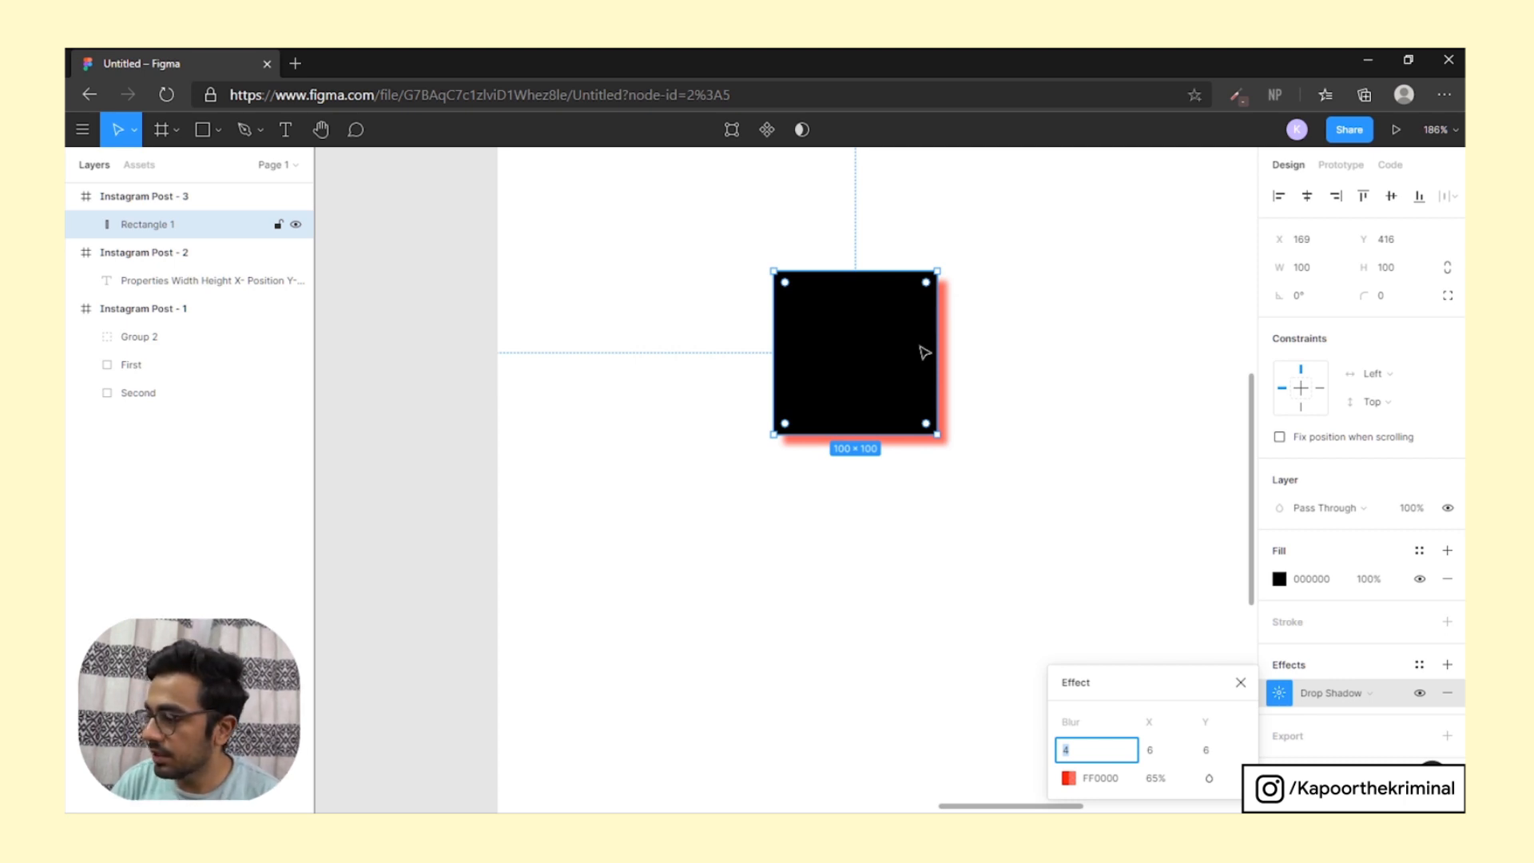
key(Return)
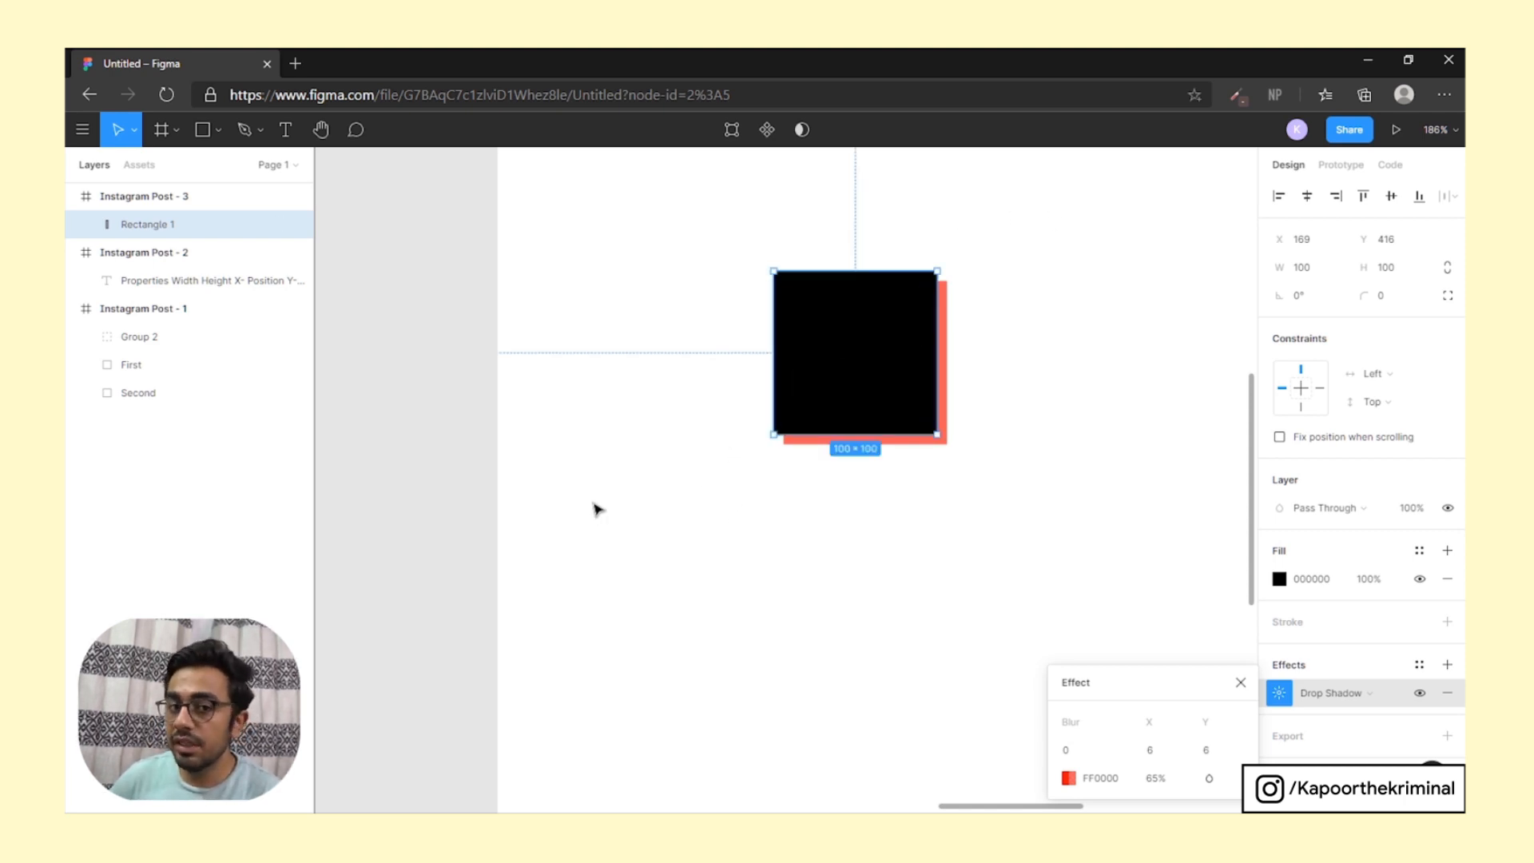
Set the blur of Rectangle 1's drop shadow to 10
click(1075, 753)
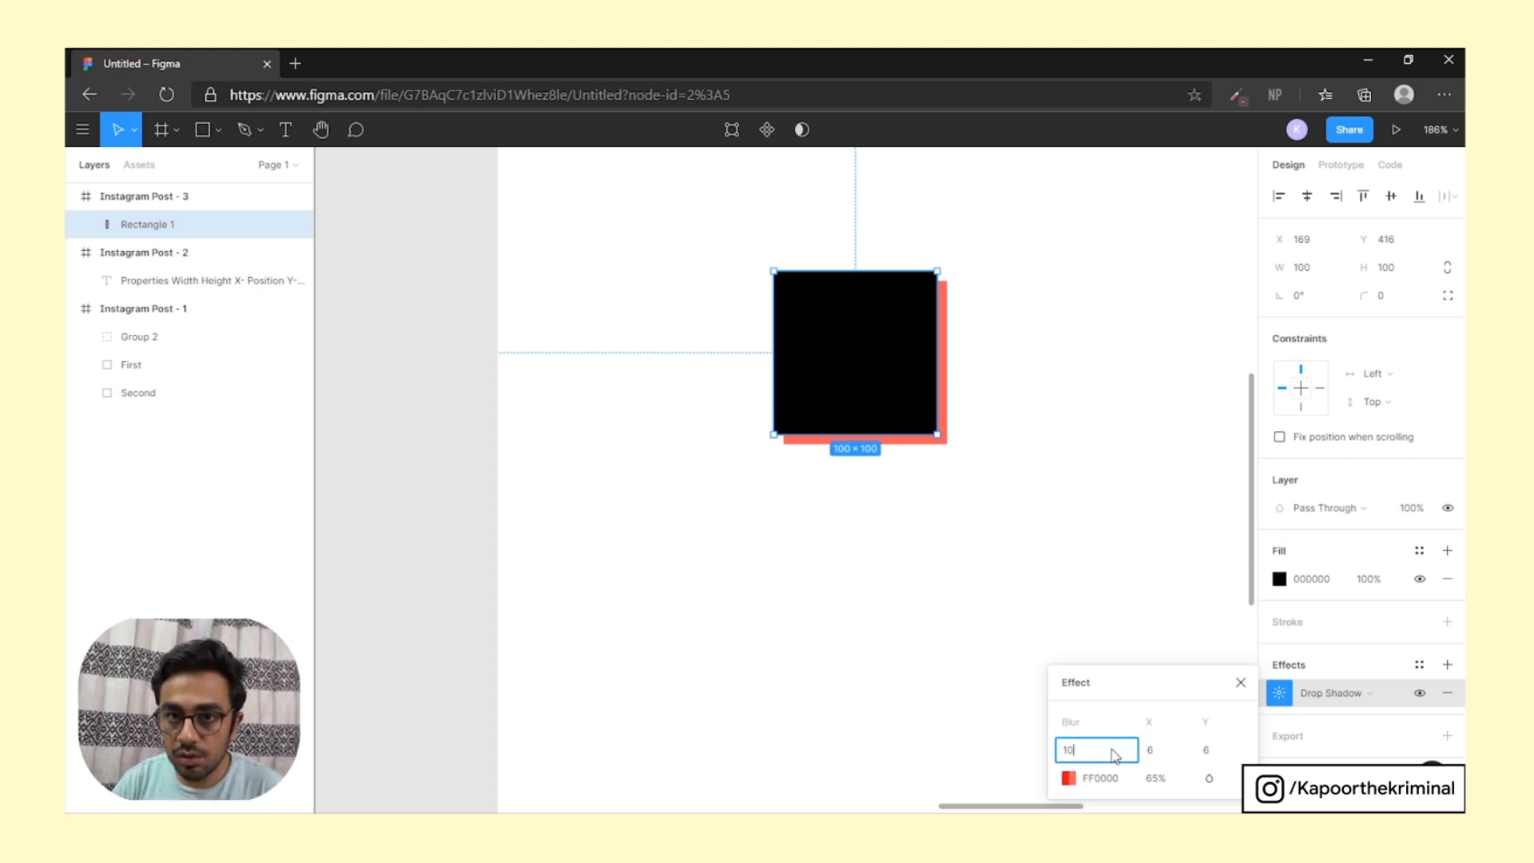
text(10)
key(Return)
scroll(1115, 755, down, 5)
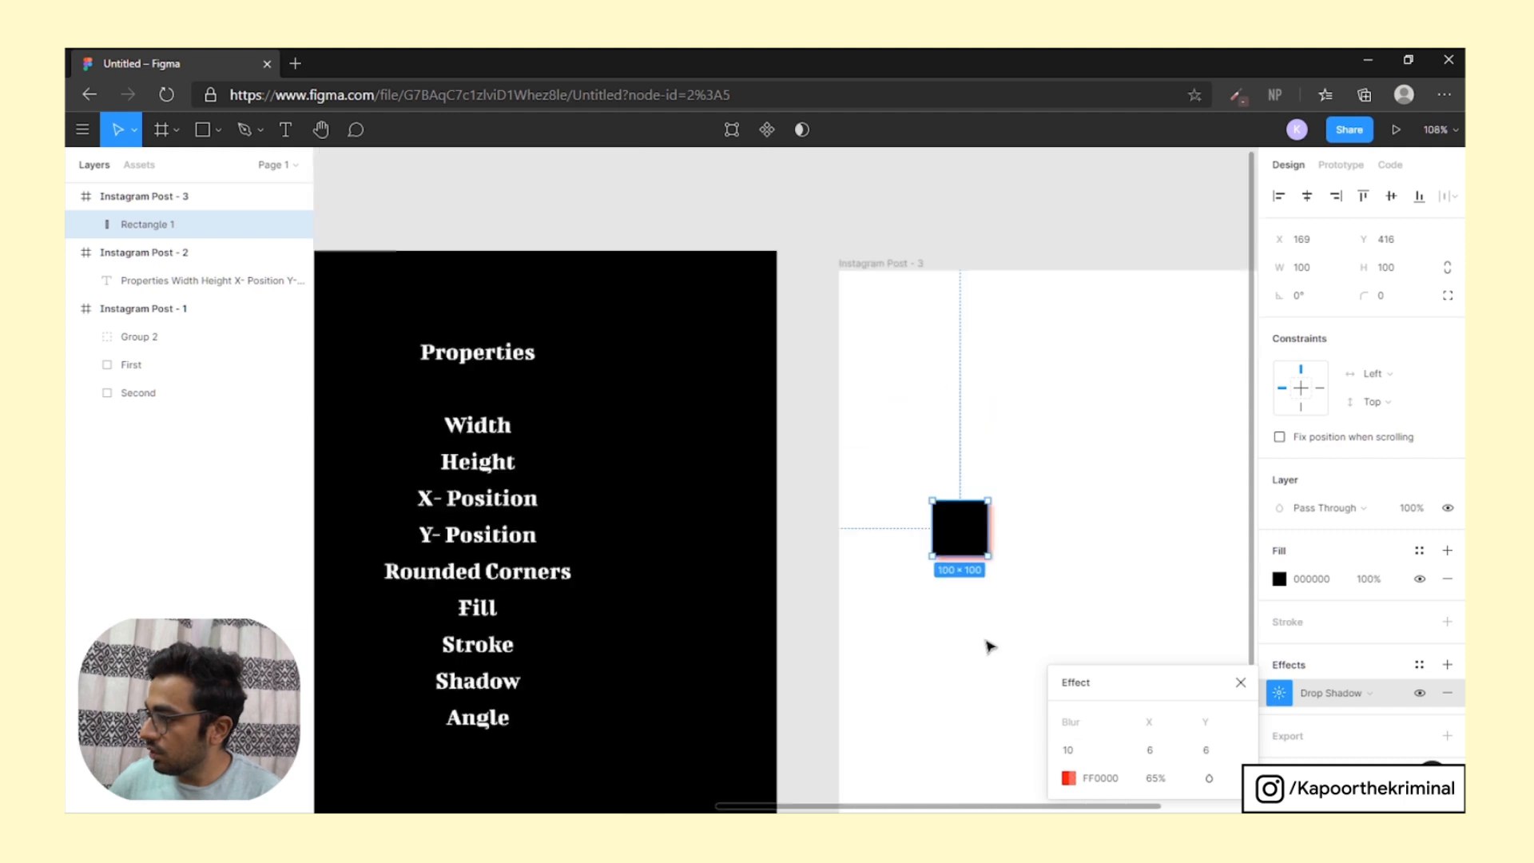
Close Rectangle 1's shadow settings, set the rectangle's rotation to 50° and deselect it
click(1047, 479)
drag(1032, 447, 909, 657)
click(1120, 327)
click(975, 536)
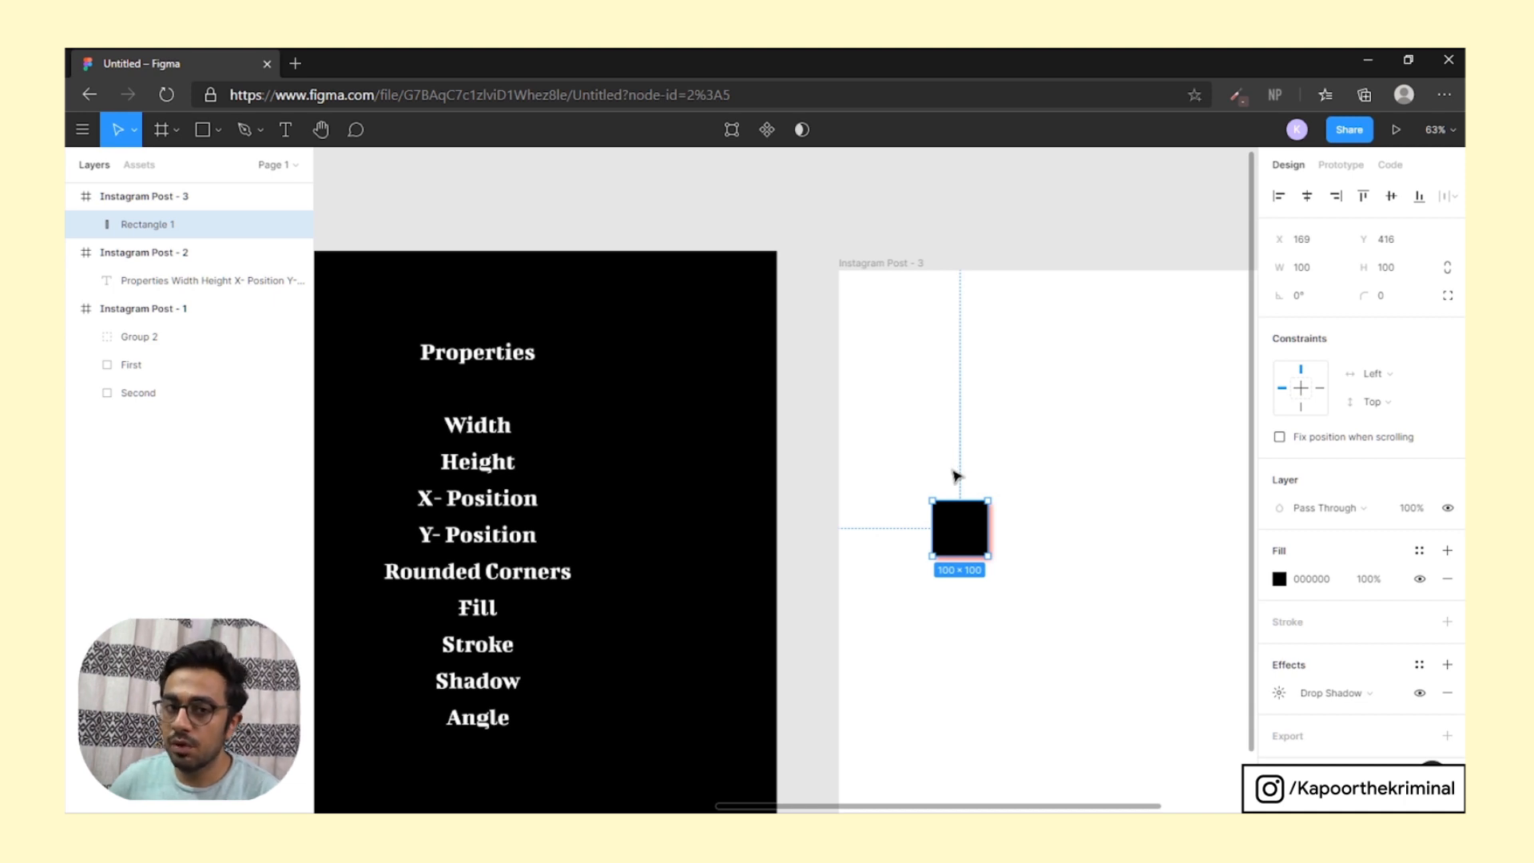
click(1007, 447)
click(983, 521)
click(1310, 304)
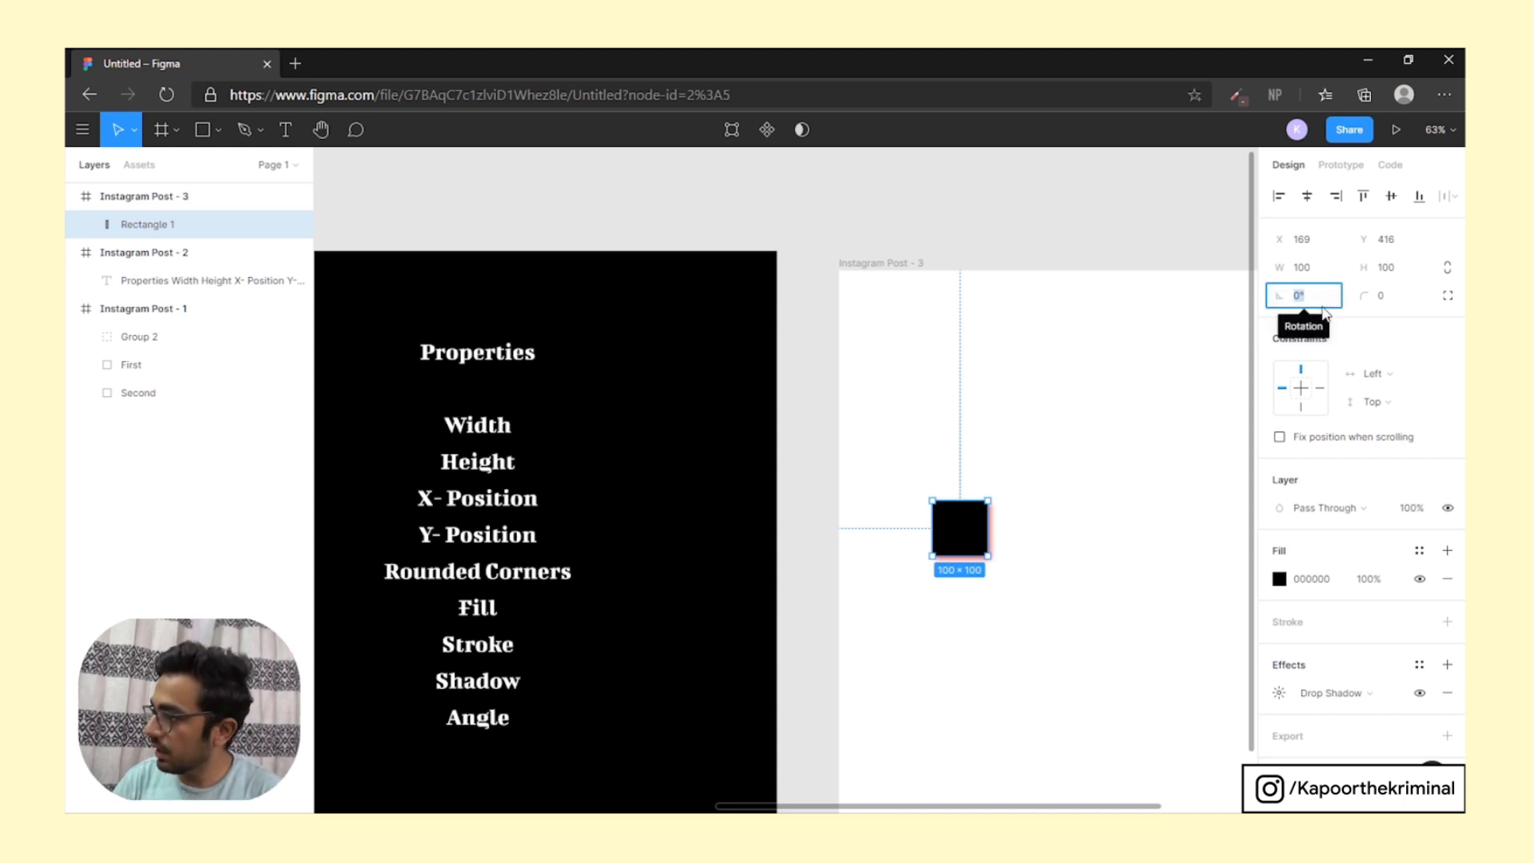
text(5)
key(Return)
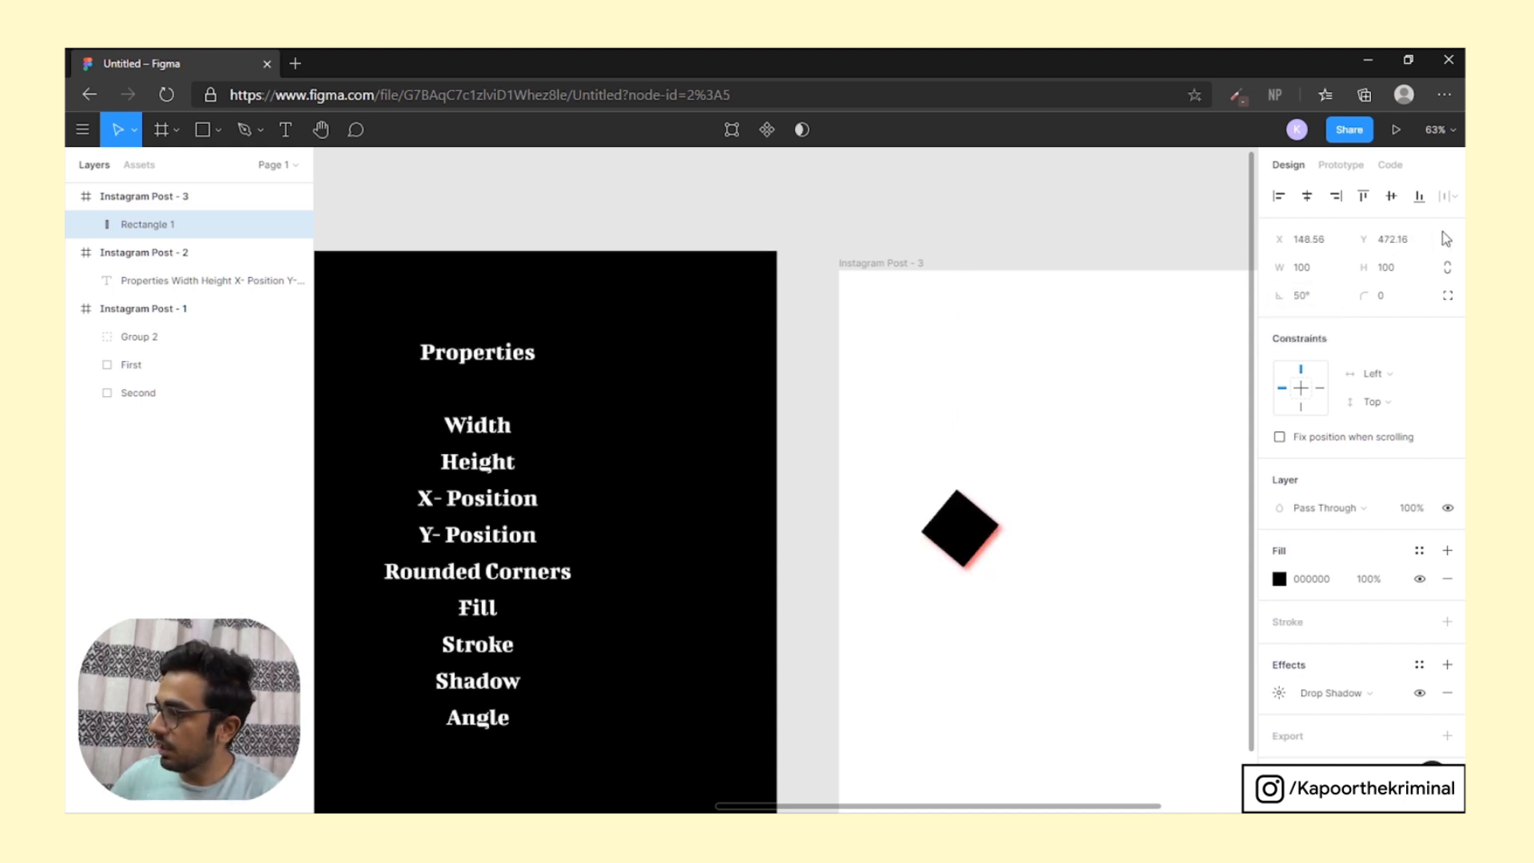
drag(1029, 391, 1103, 343)
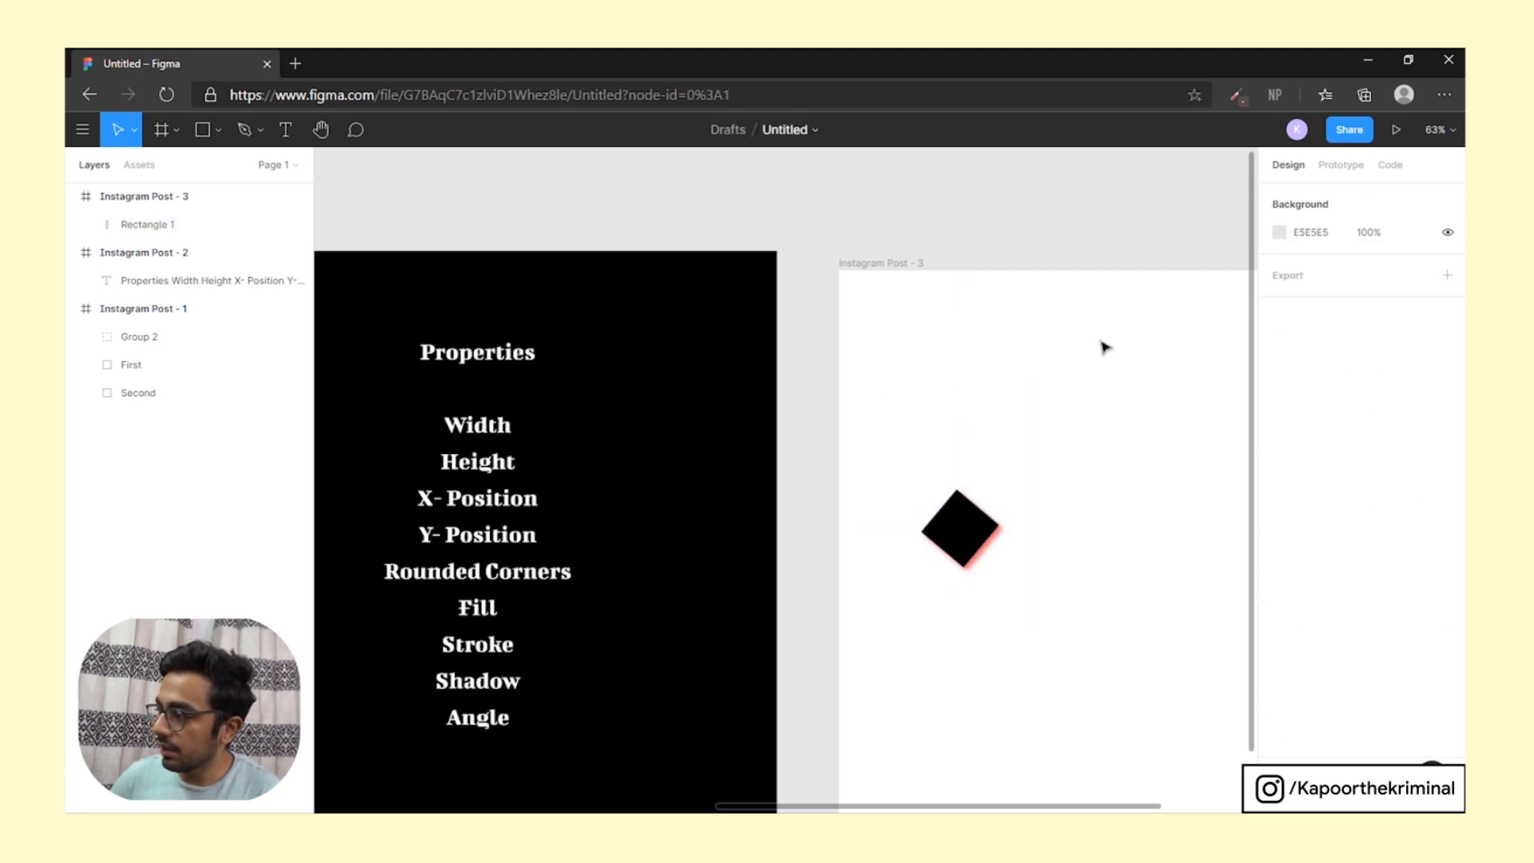
Draw a polygon about 425 × 425 beside the rotated rectangle in the Instagram Post - 3 frame
scroll(959, 445, down, 5)
drag(1130, 447, 936, 380)
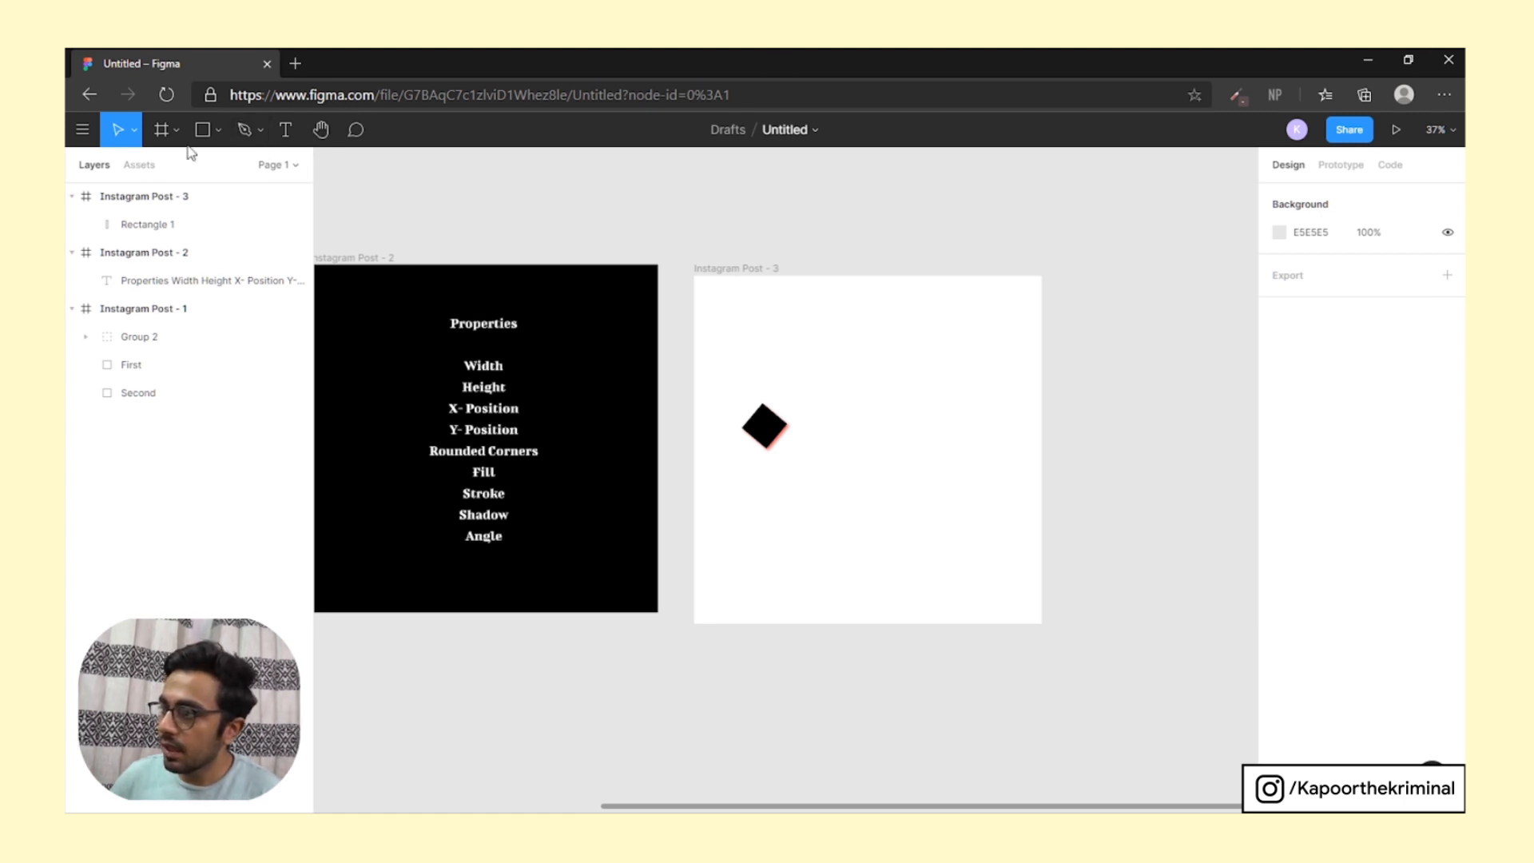
click(221, 129)
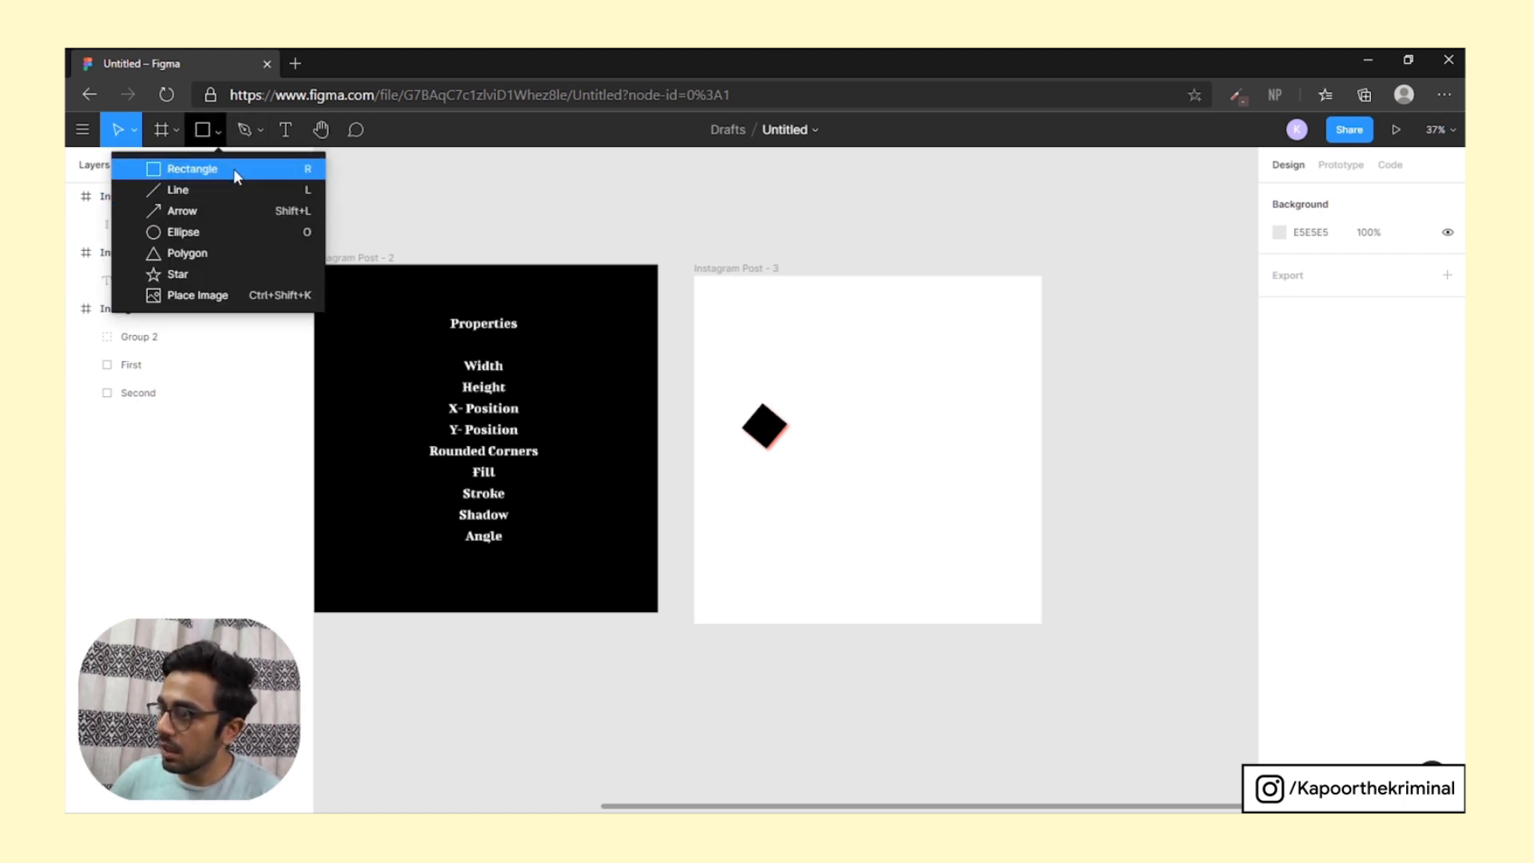
click(217, 259)
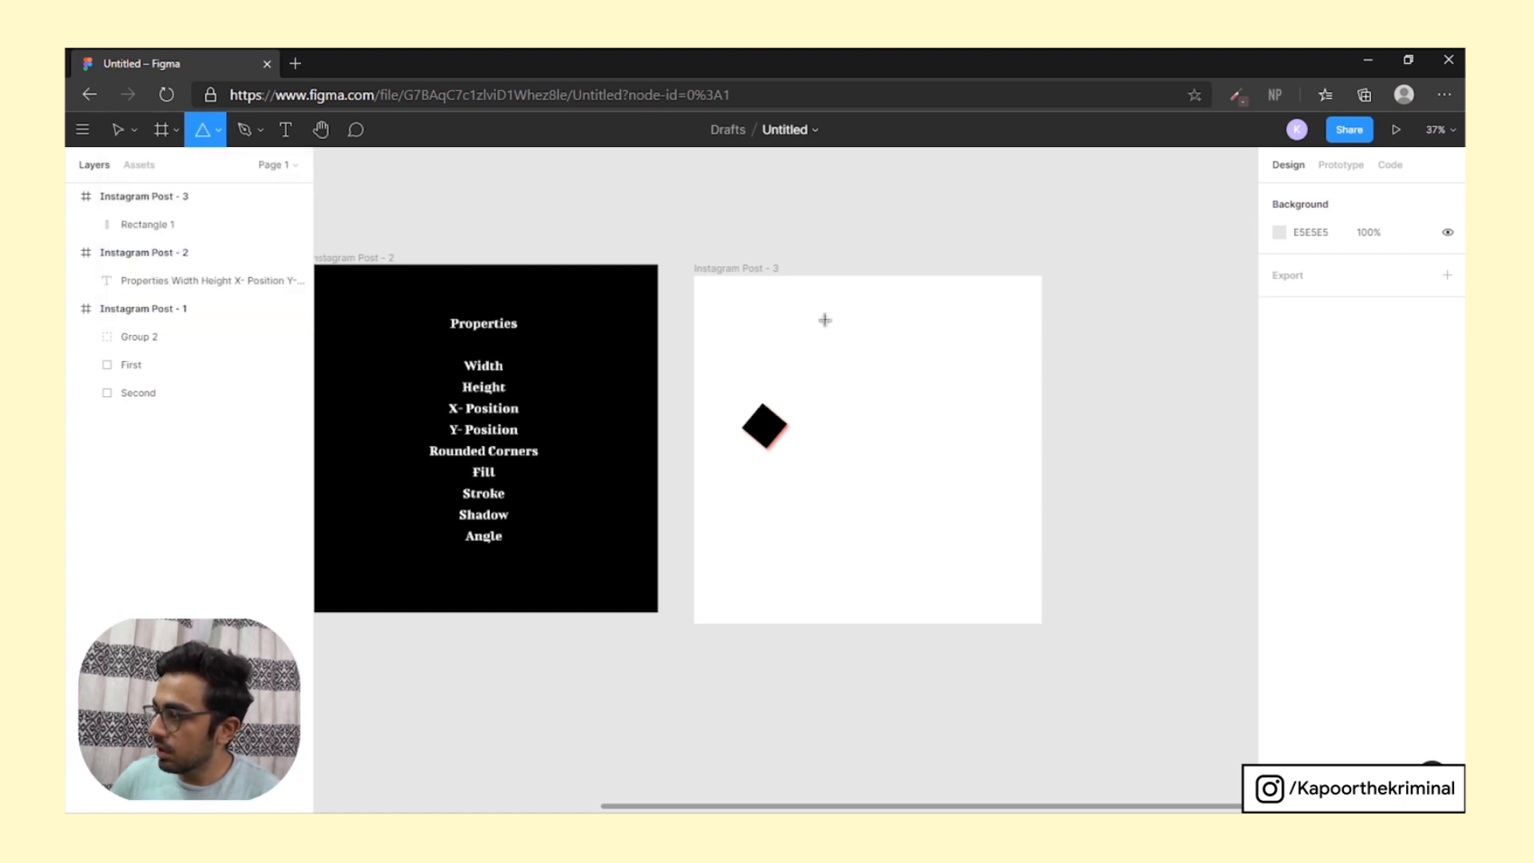
mouse_move(825, 318)
mouse_down()
mouse_move(911, 427)
mouse_move(962, 454)
mouse_up()
click(945, 394)
click(887, 360)
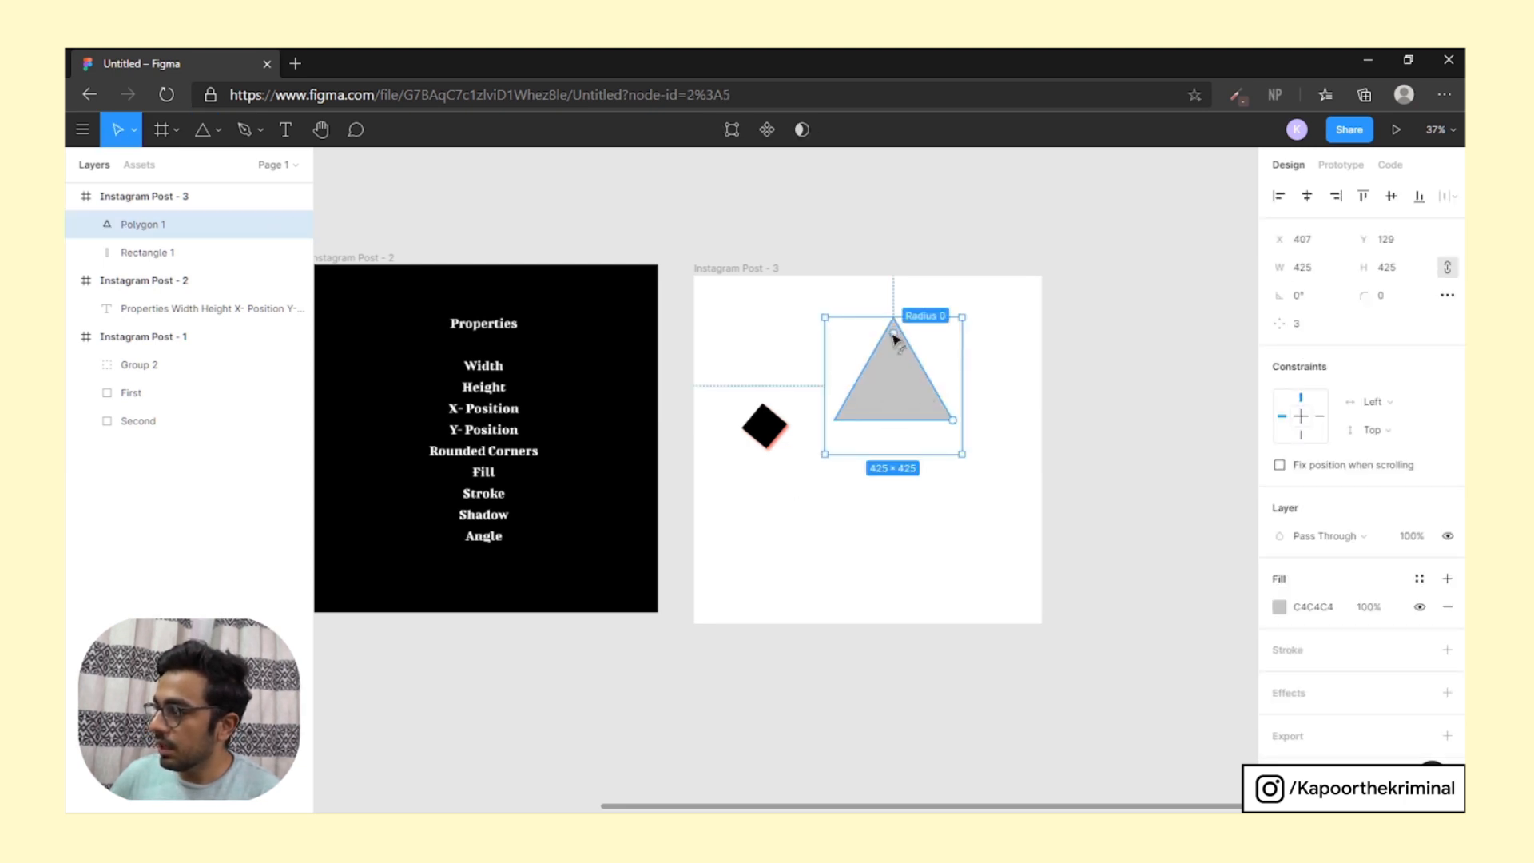
Change the new polygon's count to 6 to turn it into a hexagon, and deselect it
click(1280, 326)
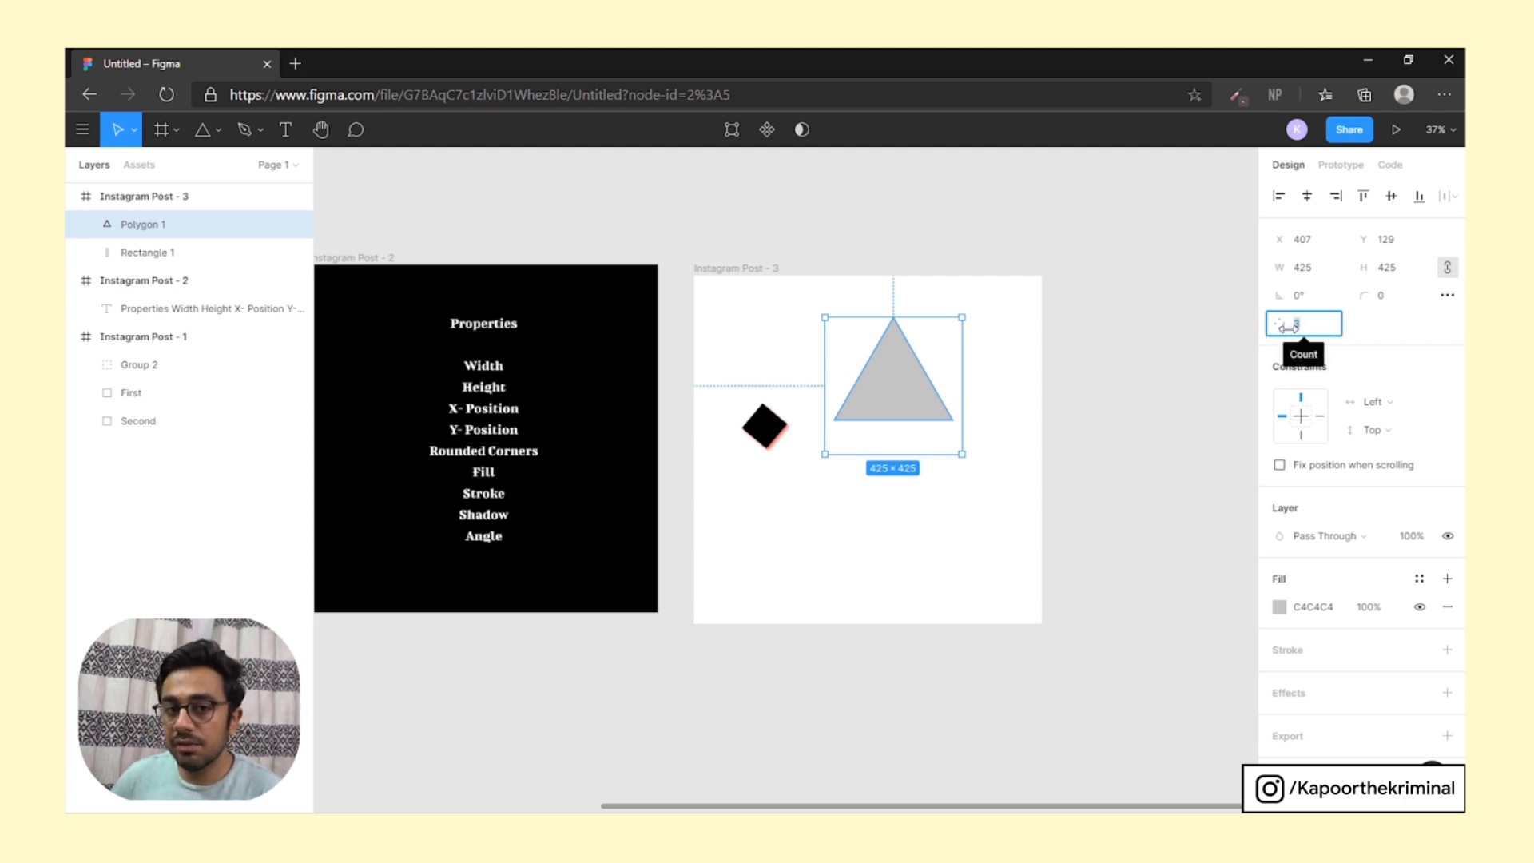
text(6)
key(Return)
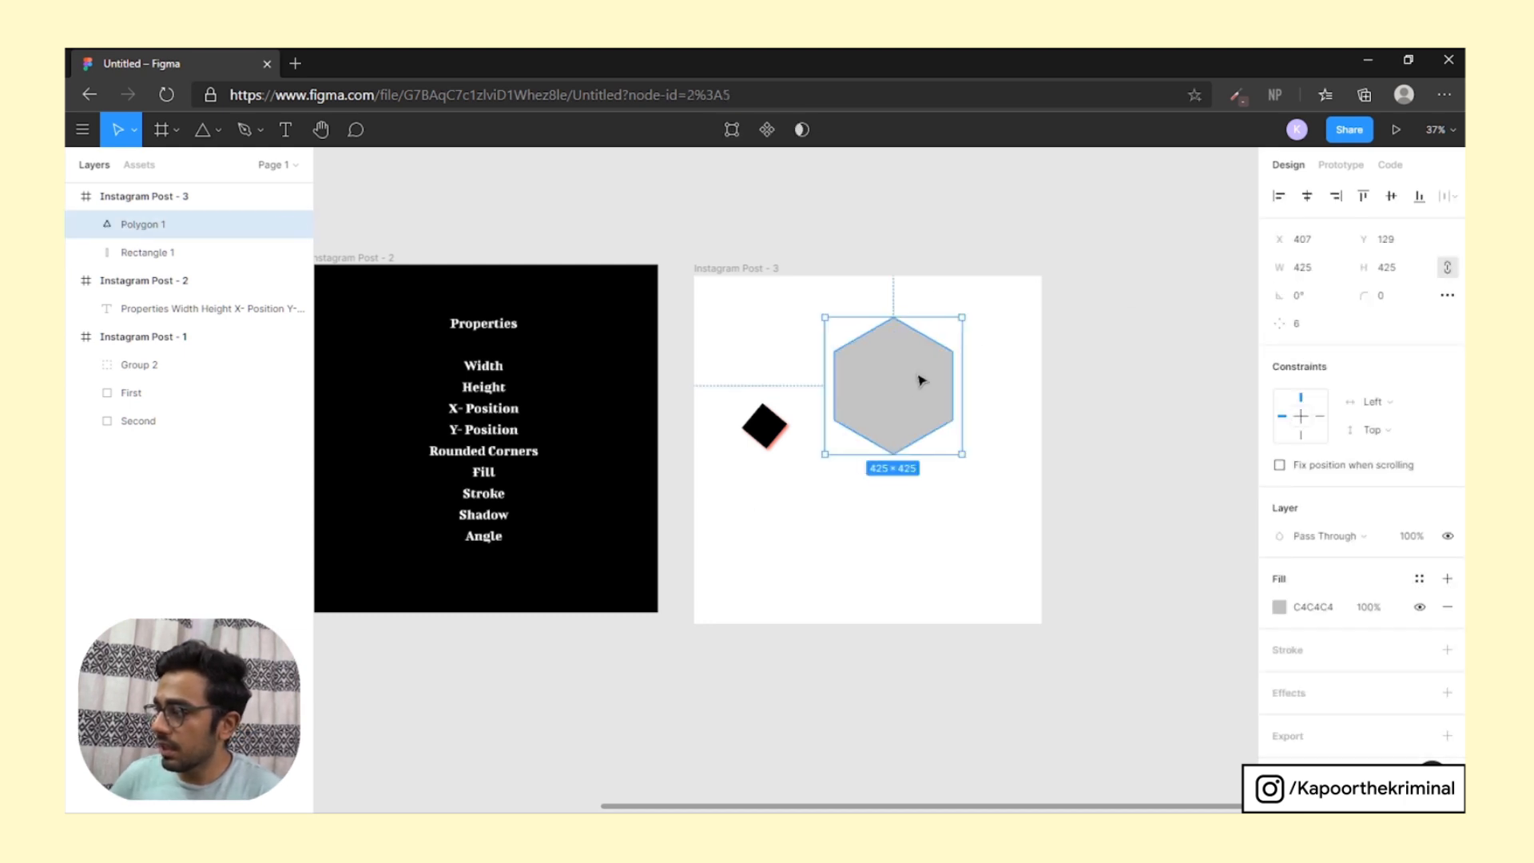
click(1339, 333)
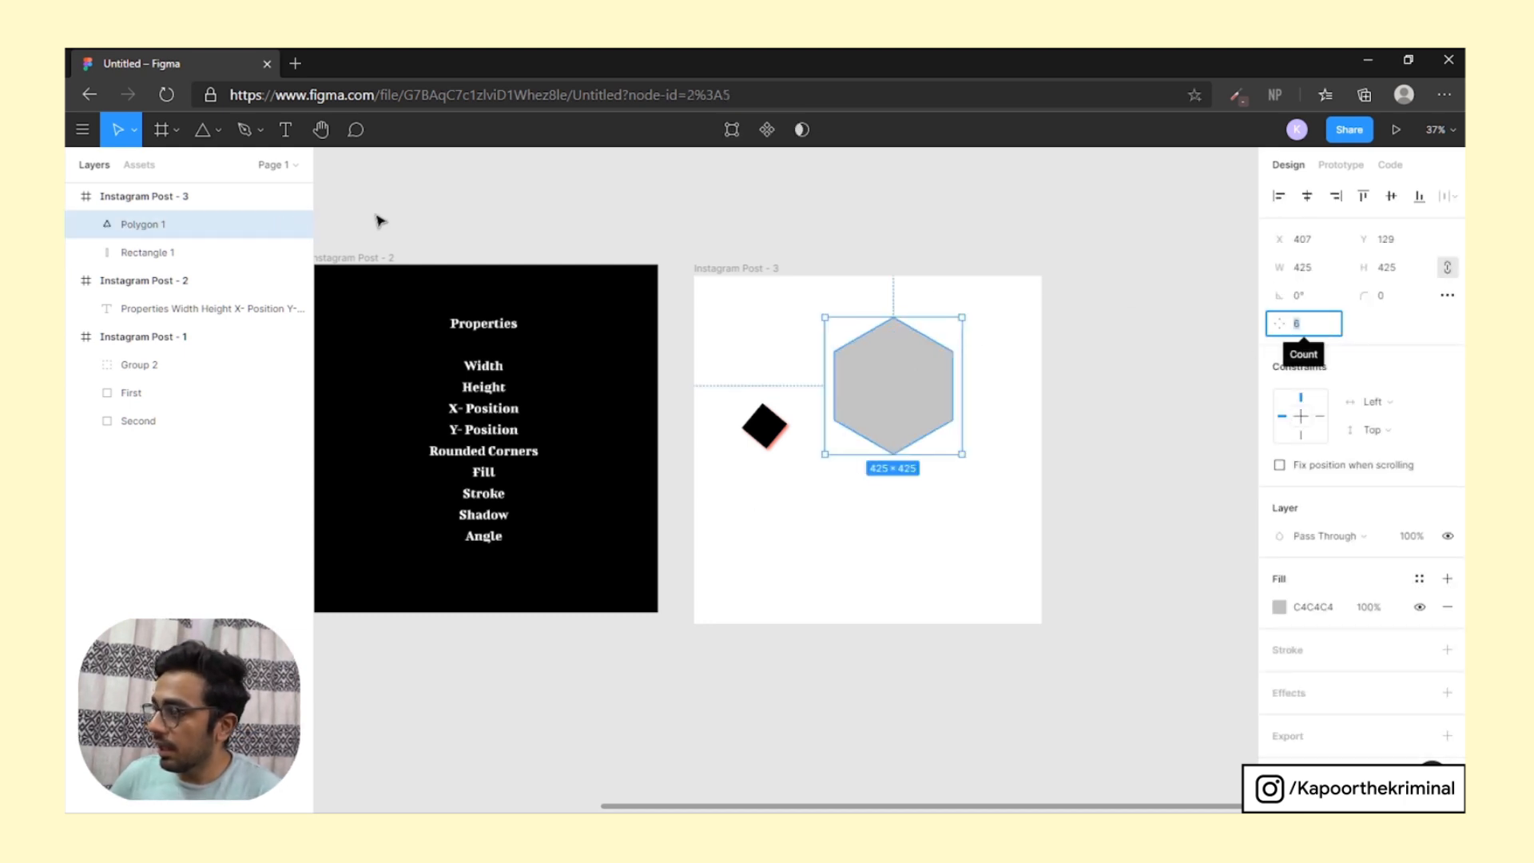
click(426, 215)
Draw a star about 358 × 358 below the hexagon in the Instagram Post - 3 frame
click(218, 131)
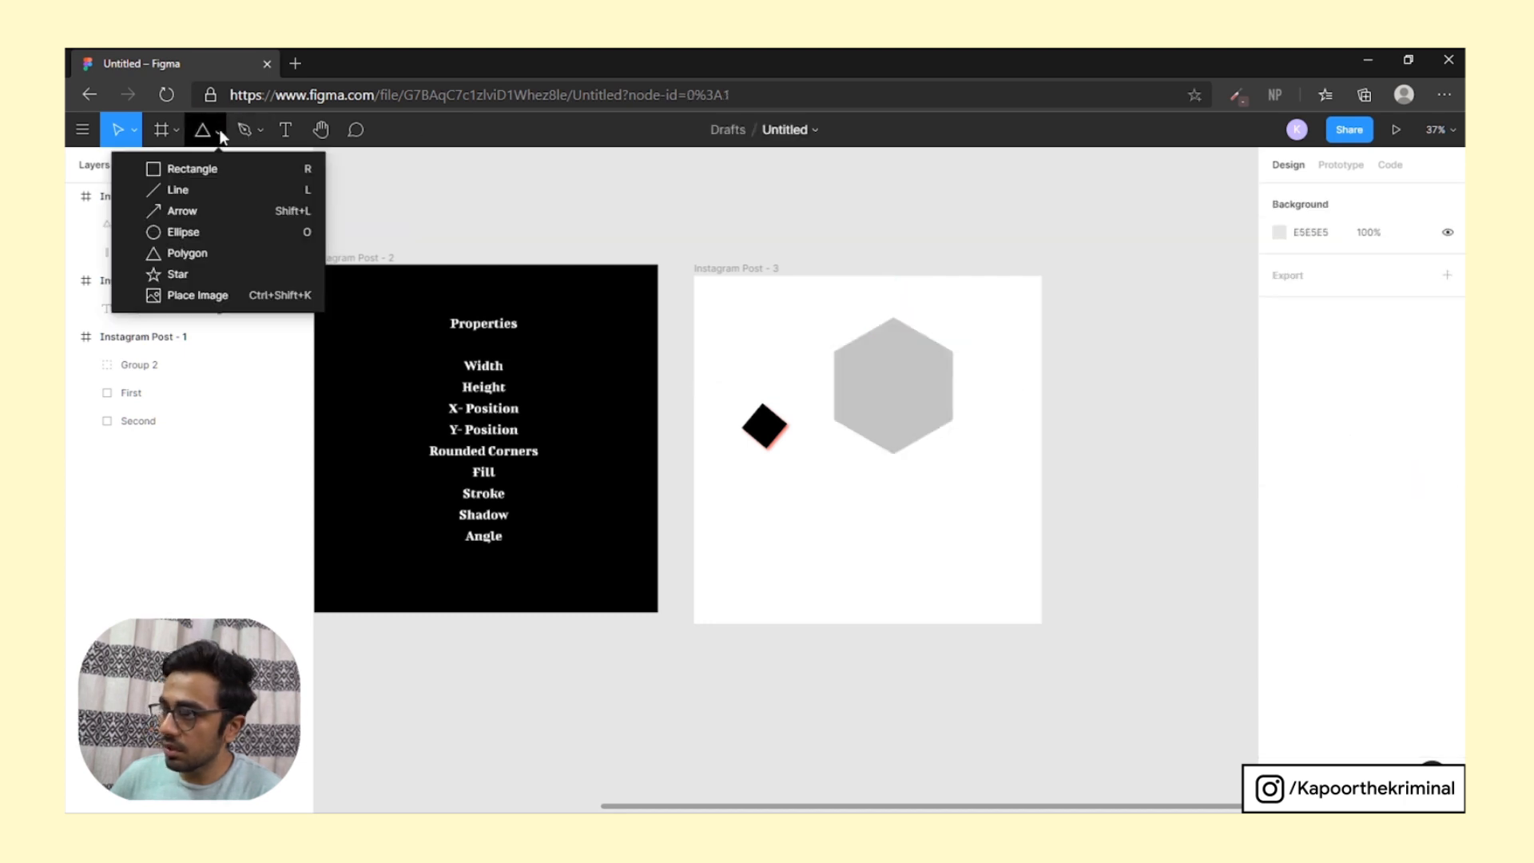
click(244, 273)
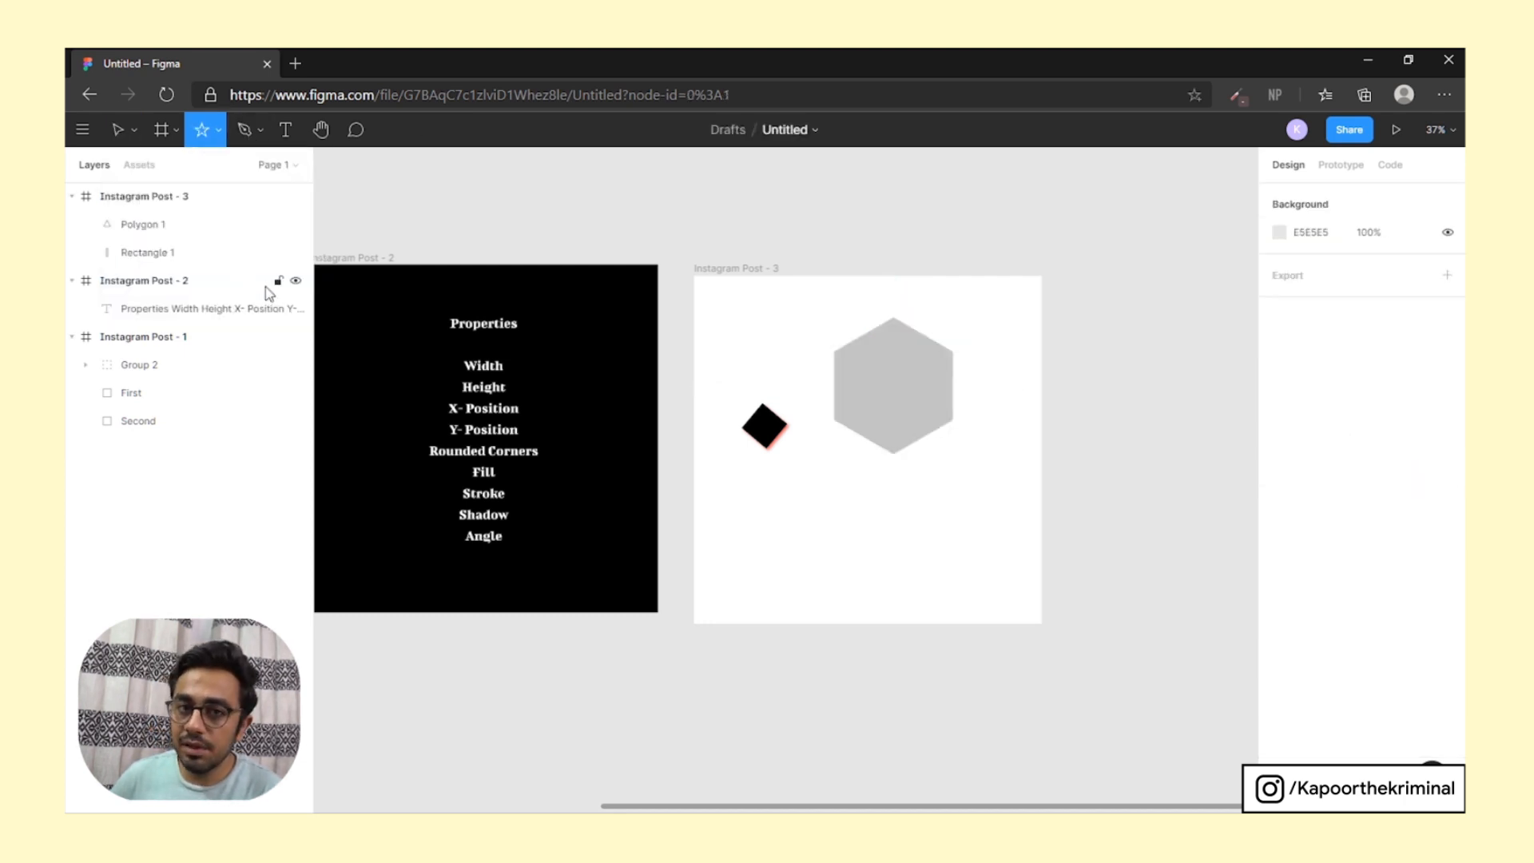
mouse_move(879, 497)
mouse_down()
mouse_move(935, 539)
mouse_move(872, 526)
mouse_up()
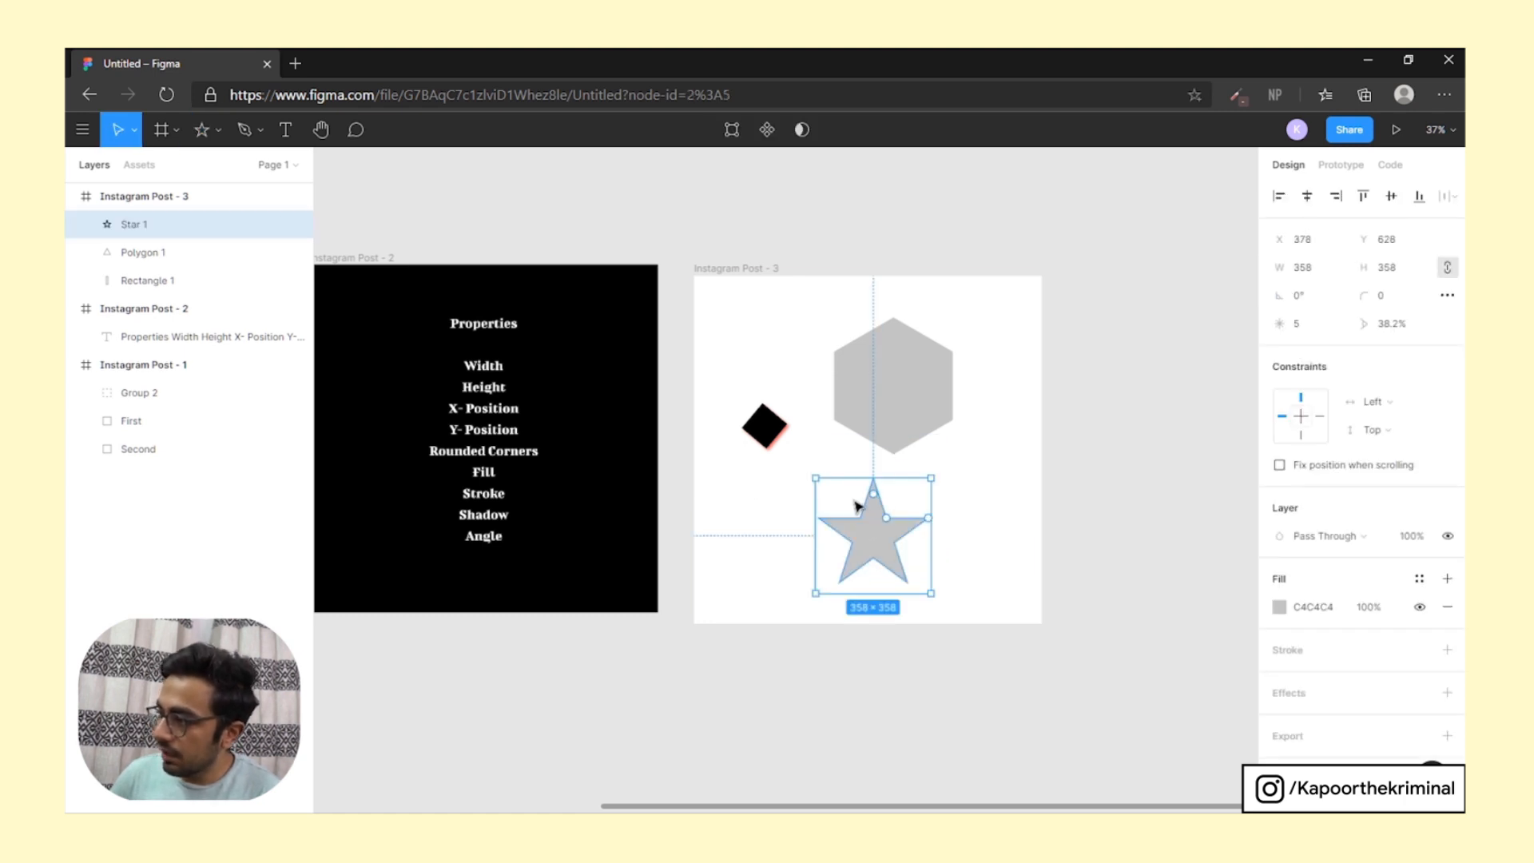
Set the point count of the star in the Instagram Post - 3 frame to 20
click(1332, 328)
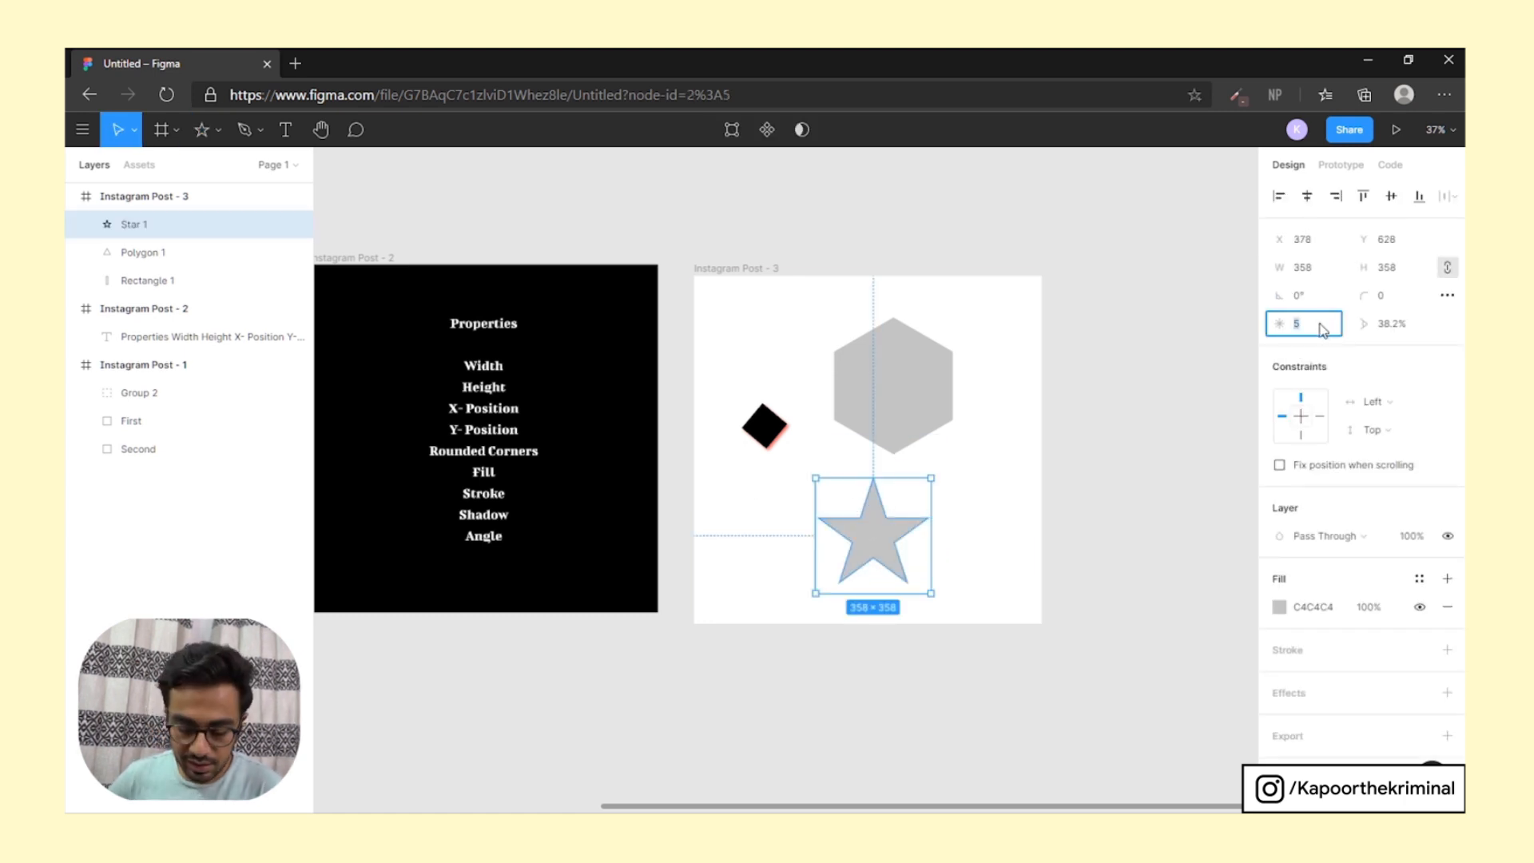
text(20)
key(Return)
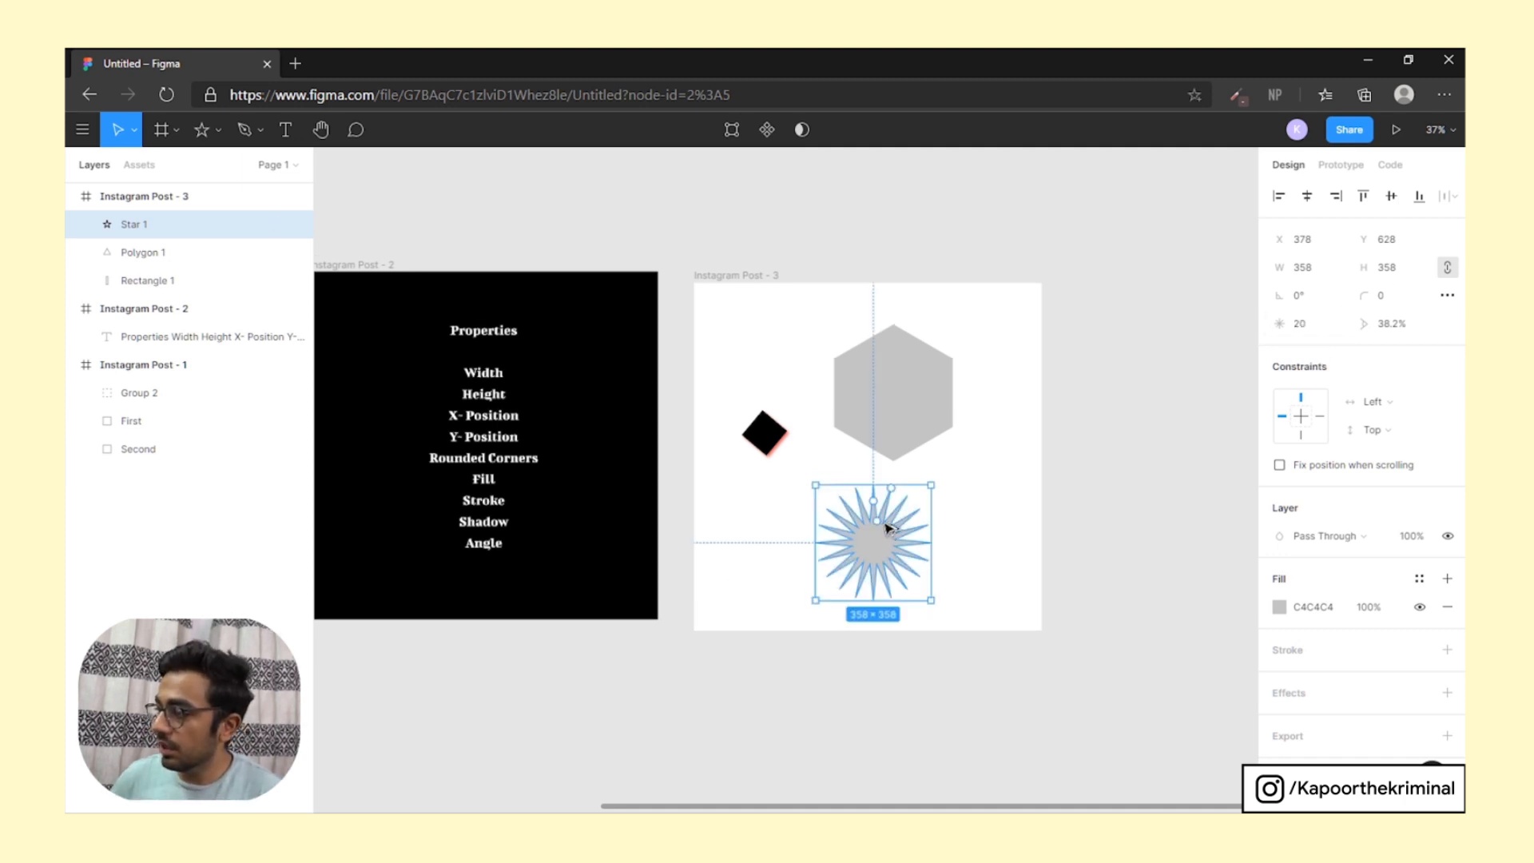
Select the hexagon above the star and try to set its count to 1
scroll(895, 540, up, 2)
scroll(895, 540, up, 3)
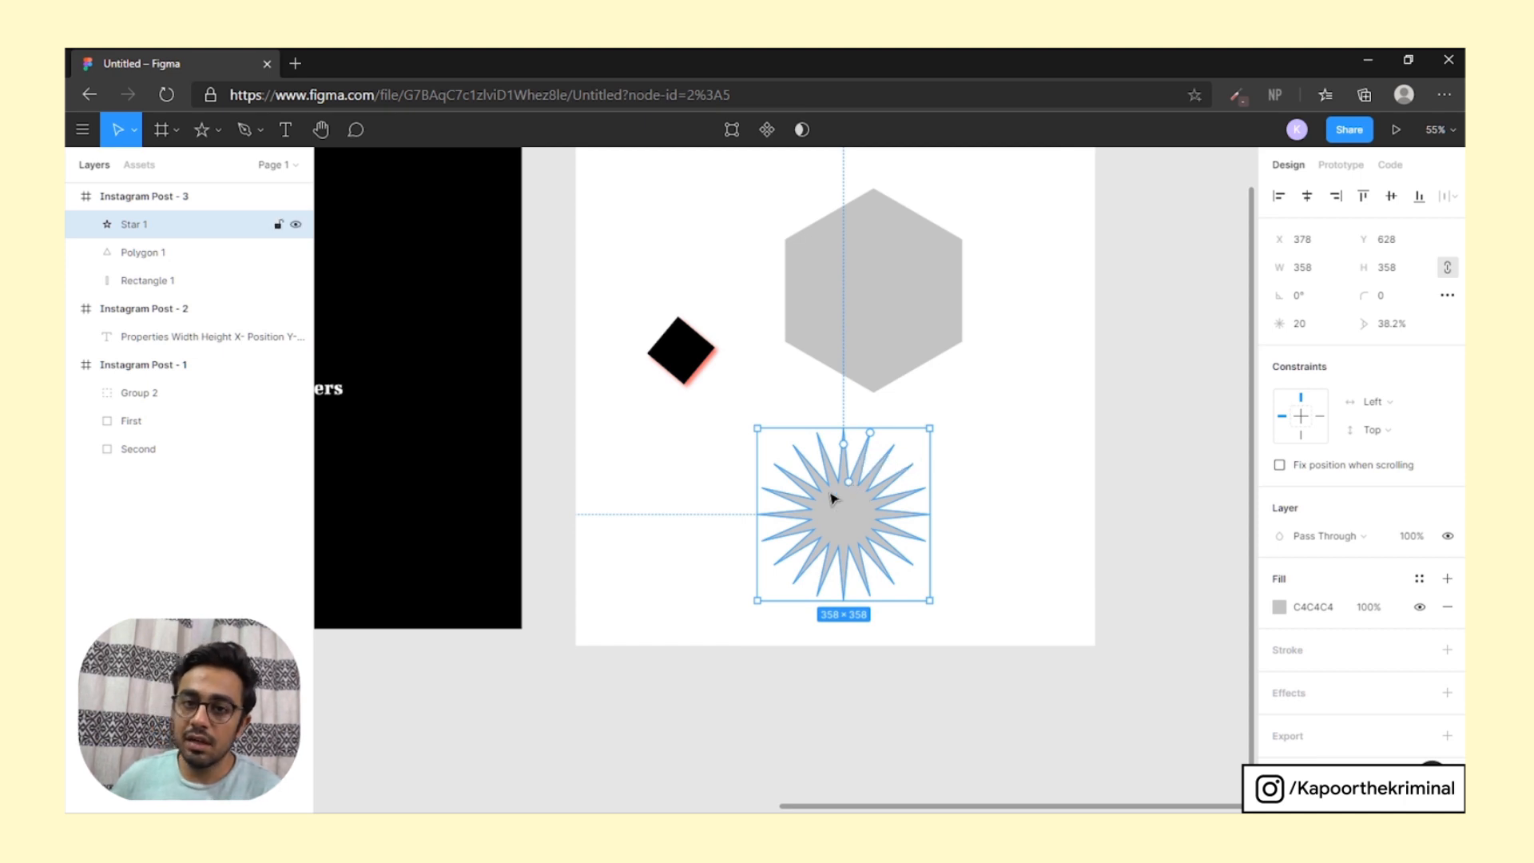
click(901, 295)
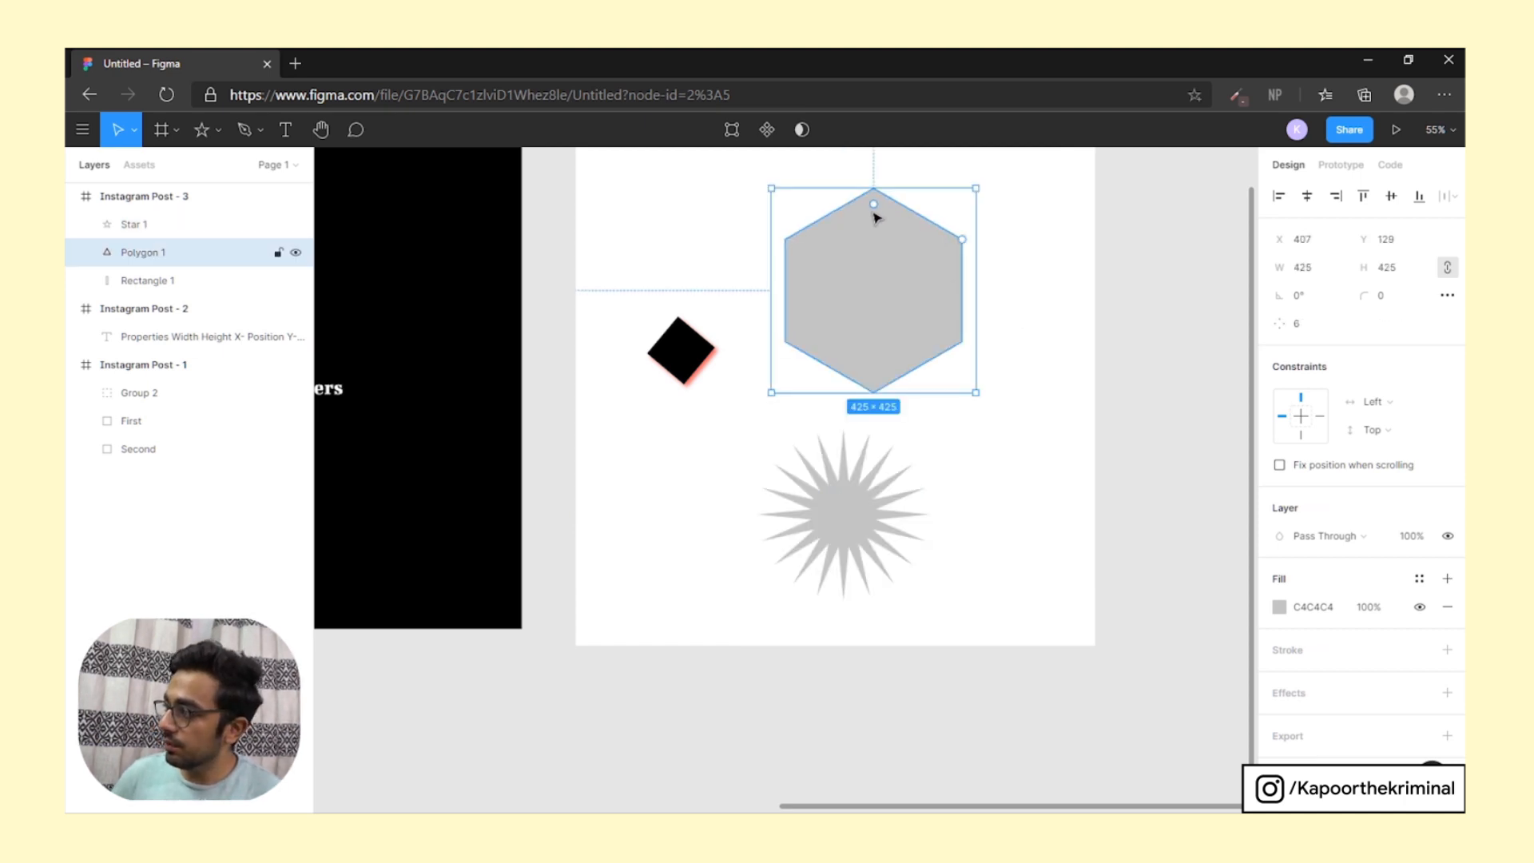
click(1315, 330)
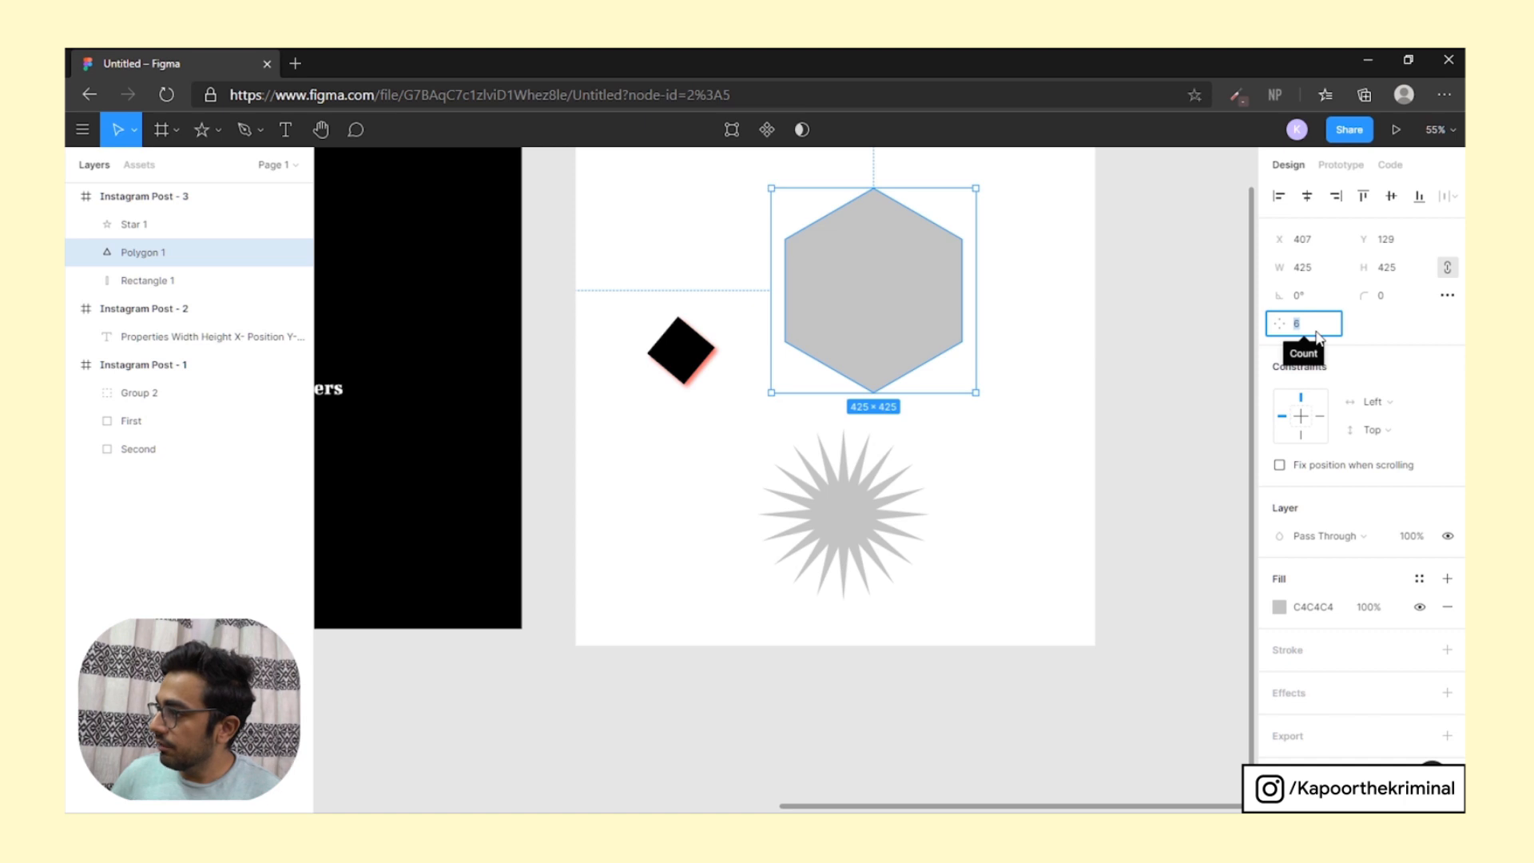
text(1)
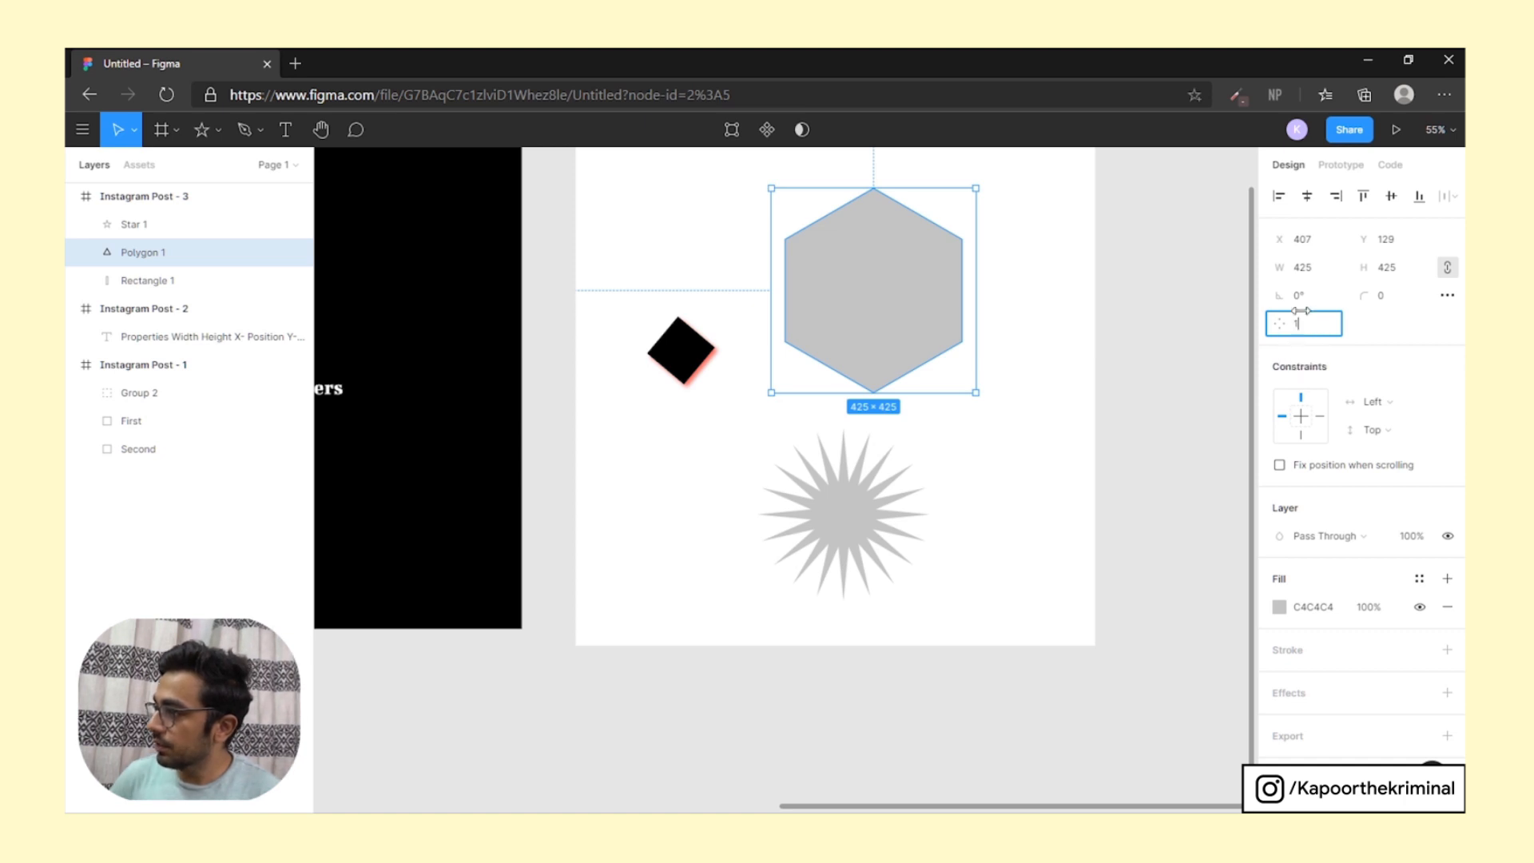
key(Return)
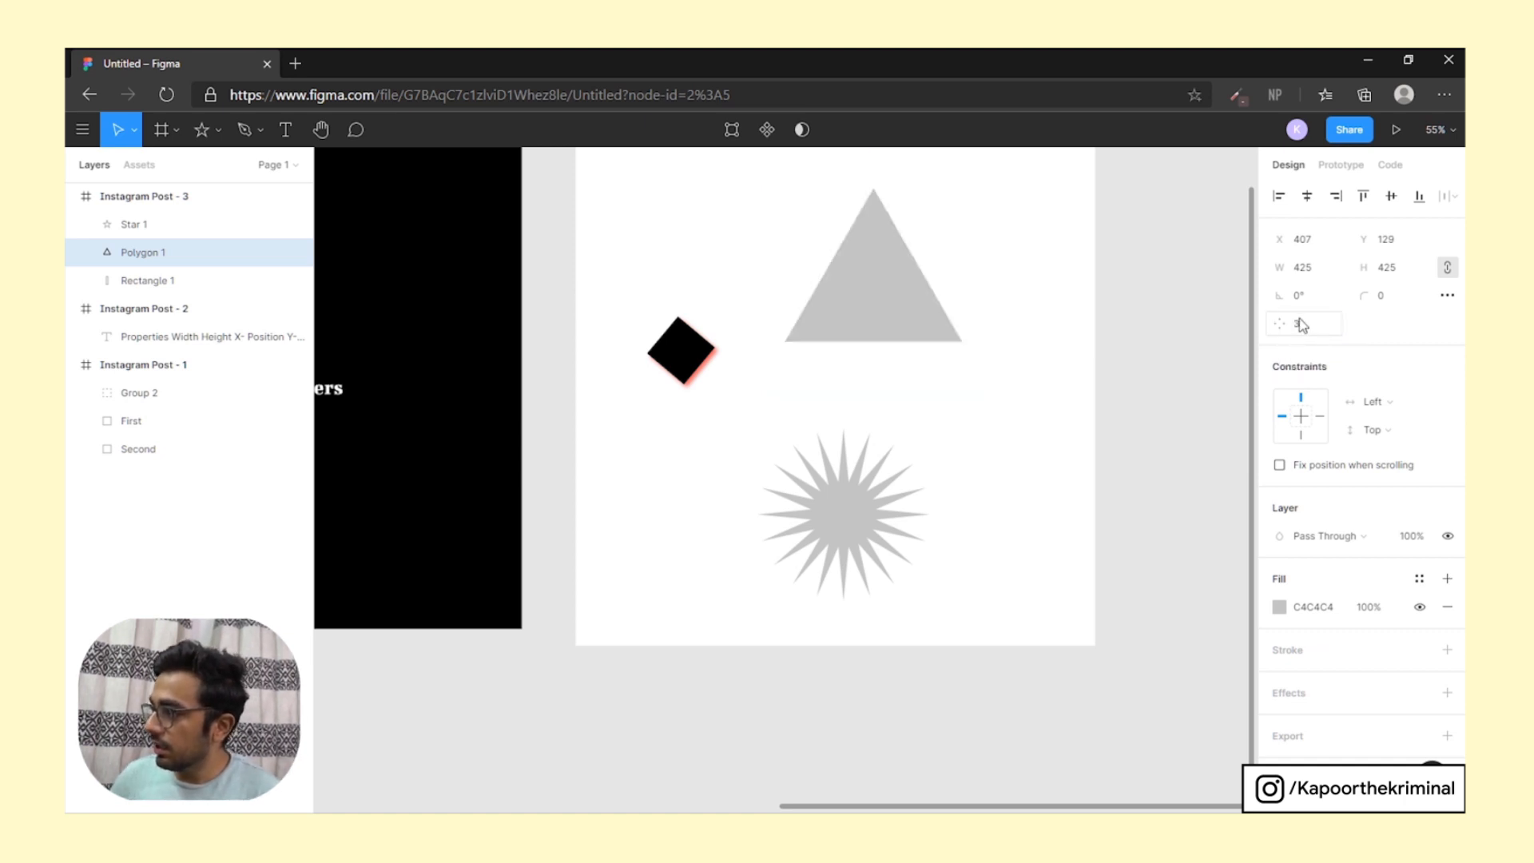
key(alt)
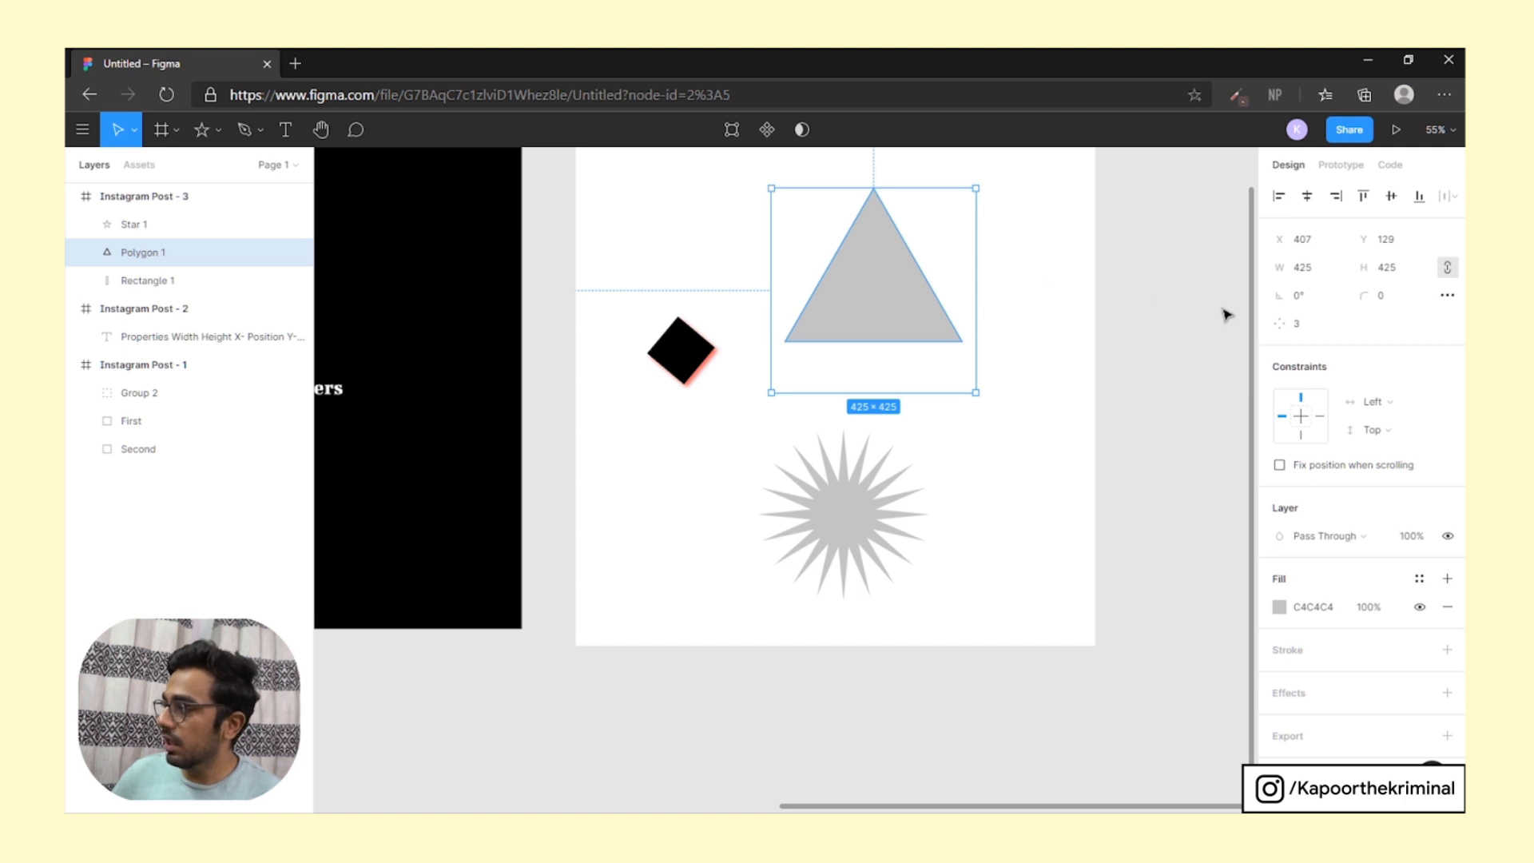
Round the corners of the triangle above the star to a radius of about 27, and deselect it
click(1031, 294)
click(861, 302)
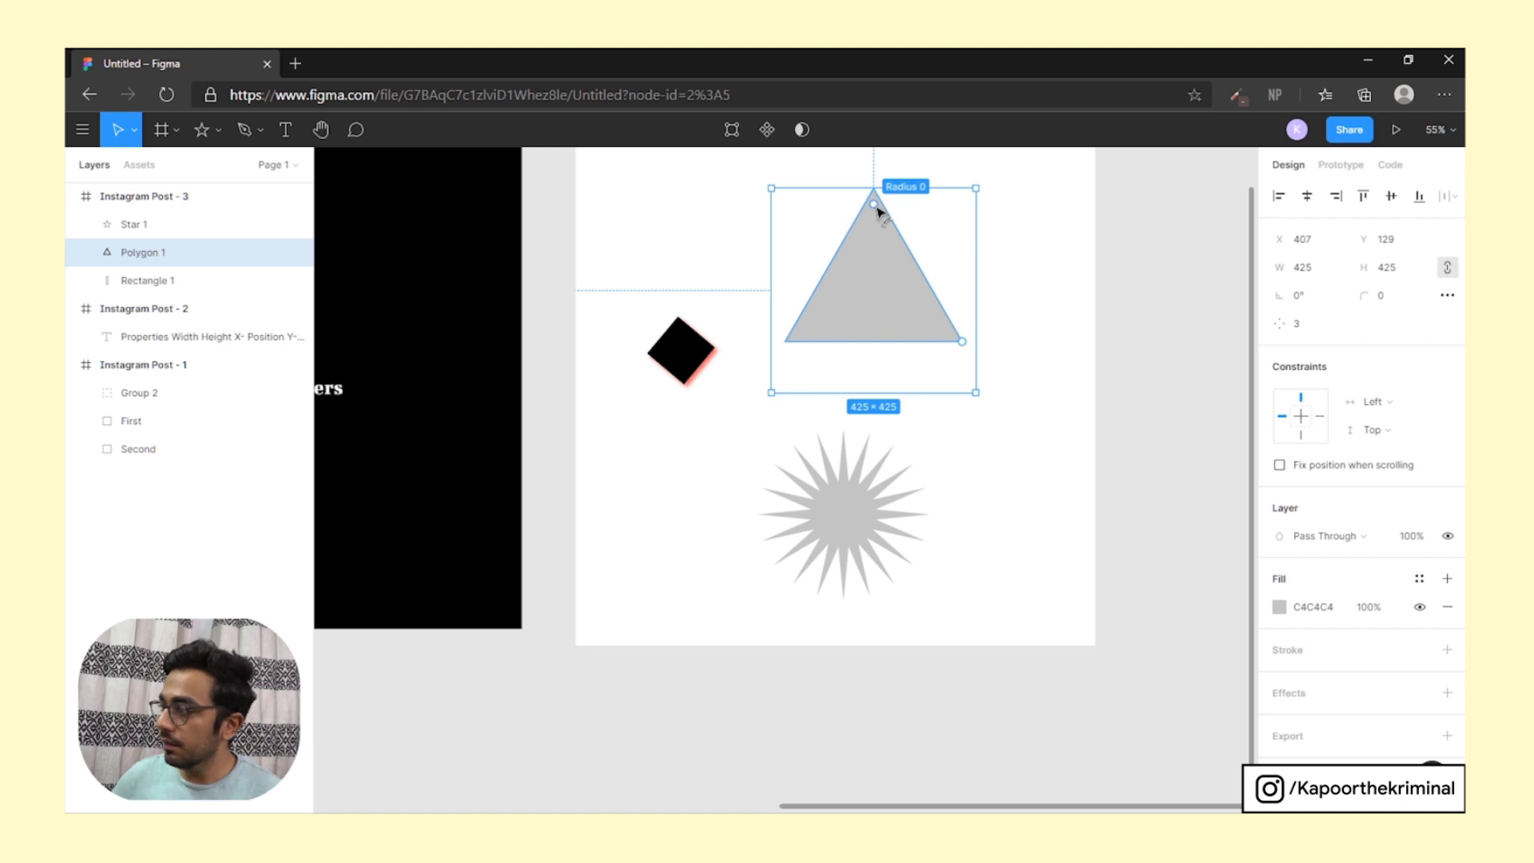
mouse_move(877, 210)
mouse_down()
mouse_move(879, 270)
mouse_move(876, 205)
mouse_move(891, 242)
mouse_move(880, 213)
mouse_move(888, 229)
mouse_up()
scroll(892, 243, down, 2)
ctrl+scroll(885, 232, down, 5)
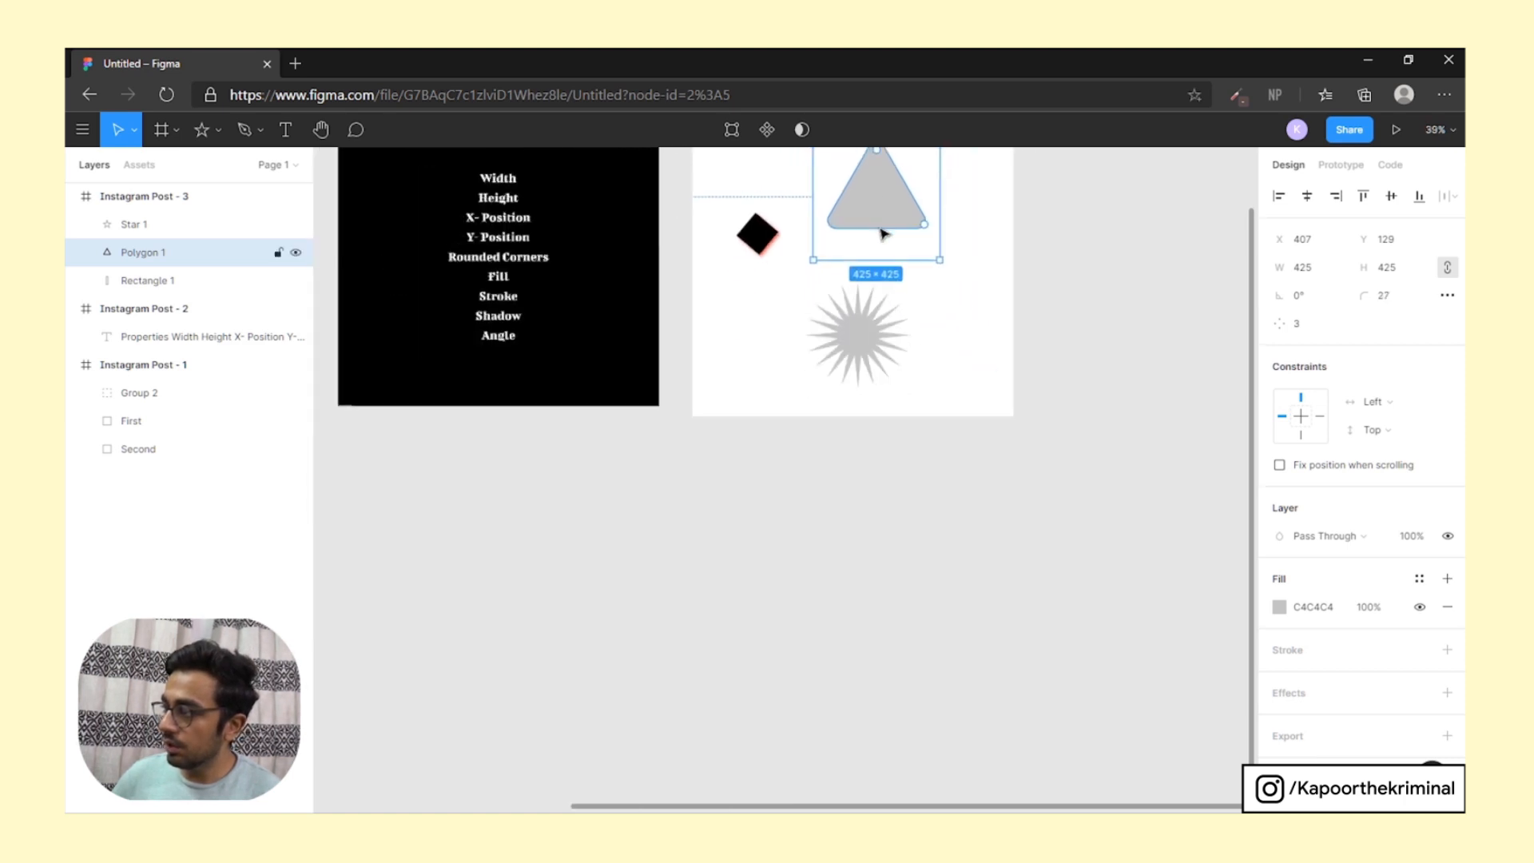
key(Escape)
ctrl+scroll(797, 254, up, 5)
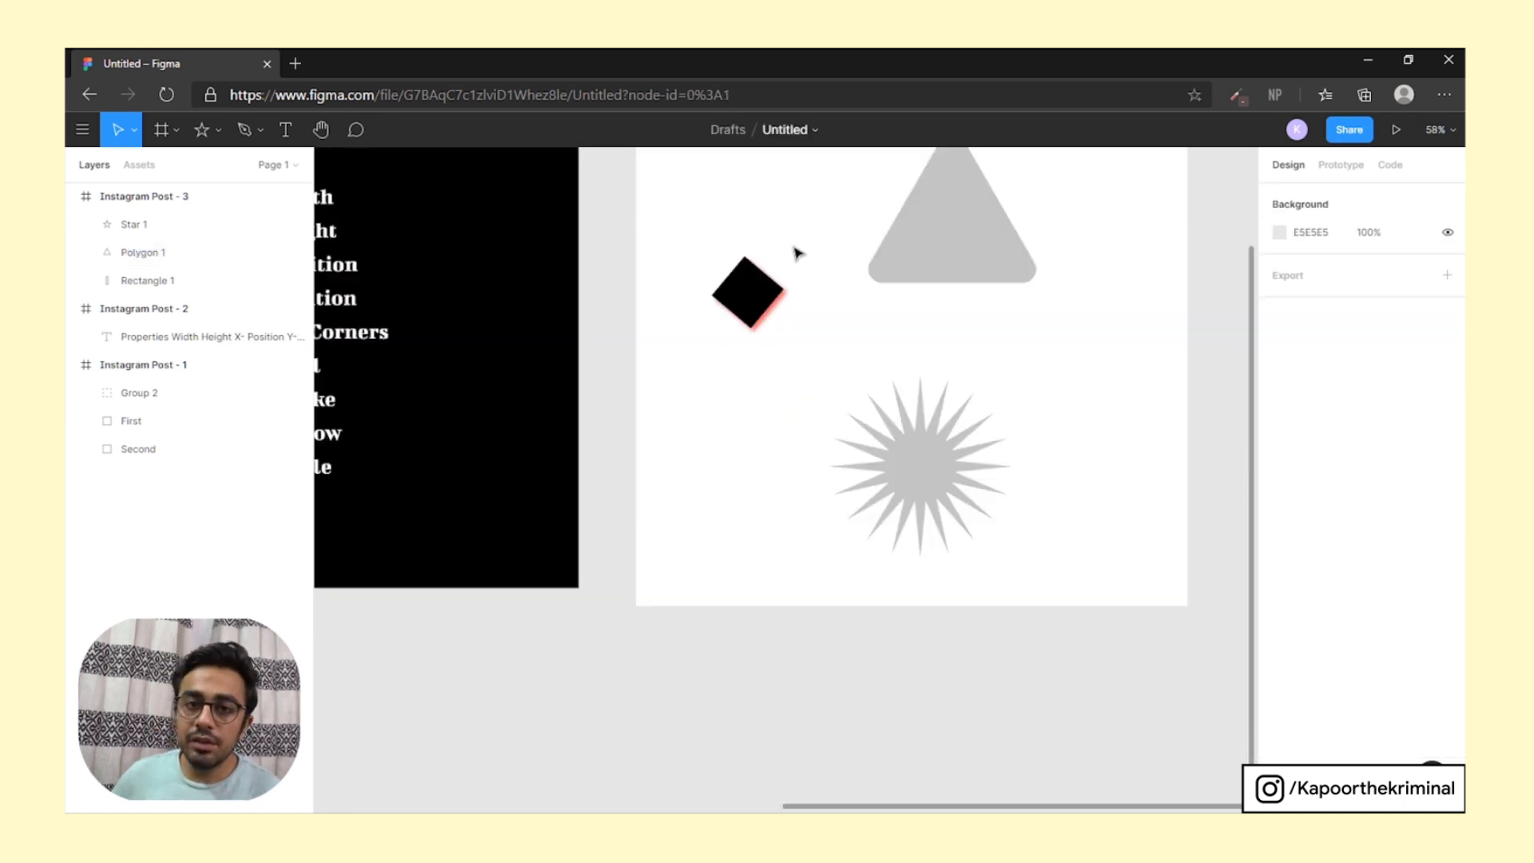
Draw a circle about 272 × 272 above the black rotated square in the Instagram Post - 3 frame
click(214, 132)
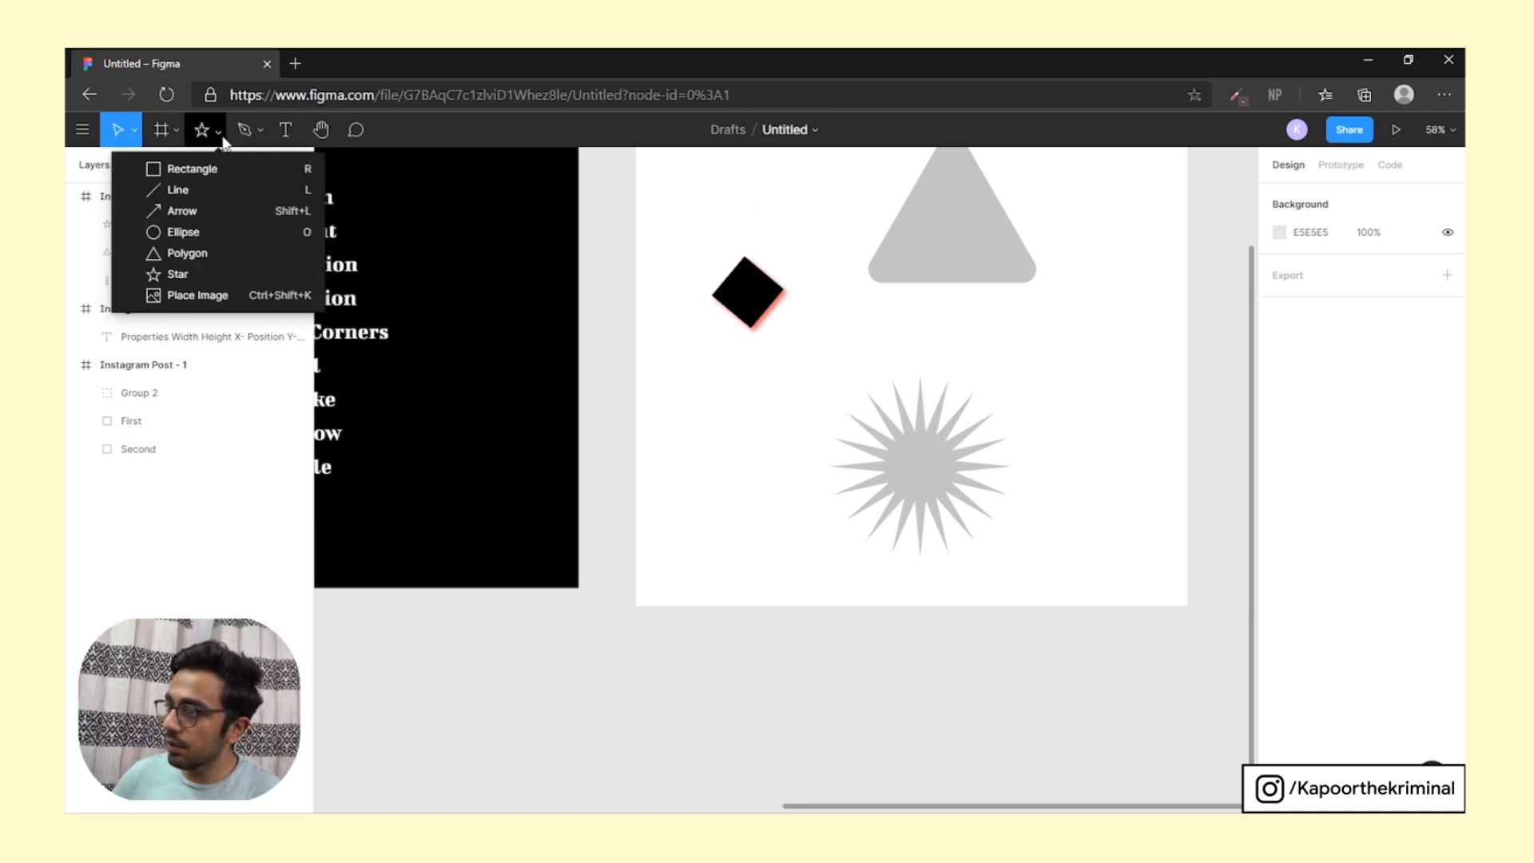
click(210, 237)
ctrl+scroll(754, 352, down, 4)
scroll(662, 366, up, 2)
drag(646, 325, 696, 346)
scroll(695, 346, up, 5)
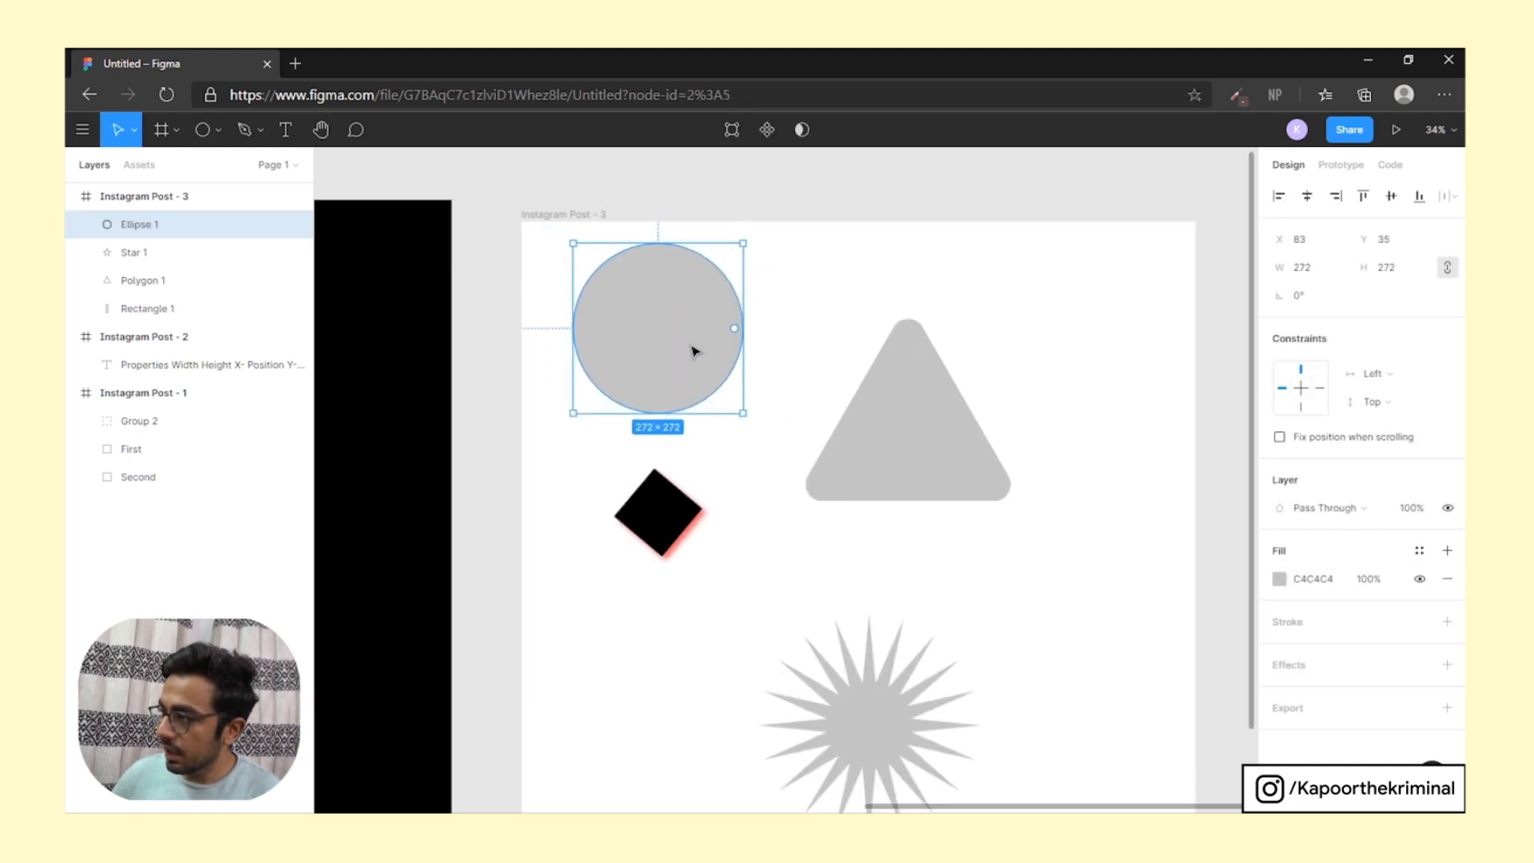
Reduce the circle above the black square to its upper half with an arc sweep of -50%
scroll(695, 352, up, 2)
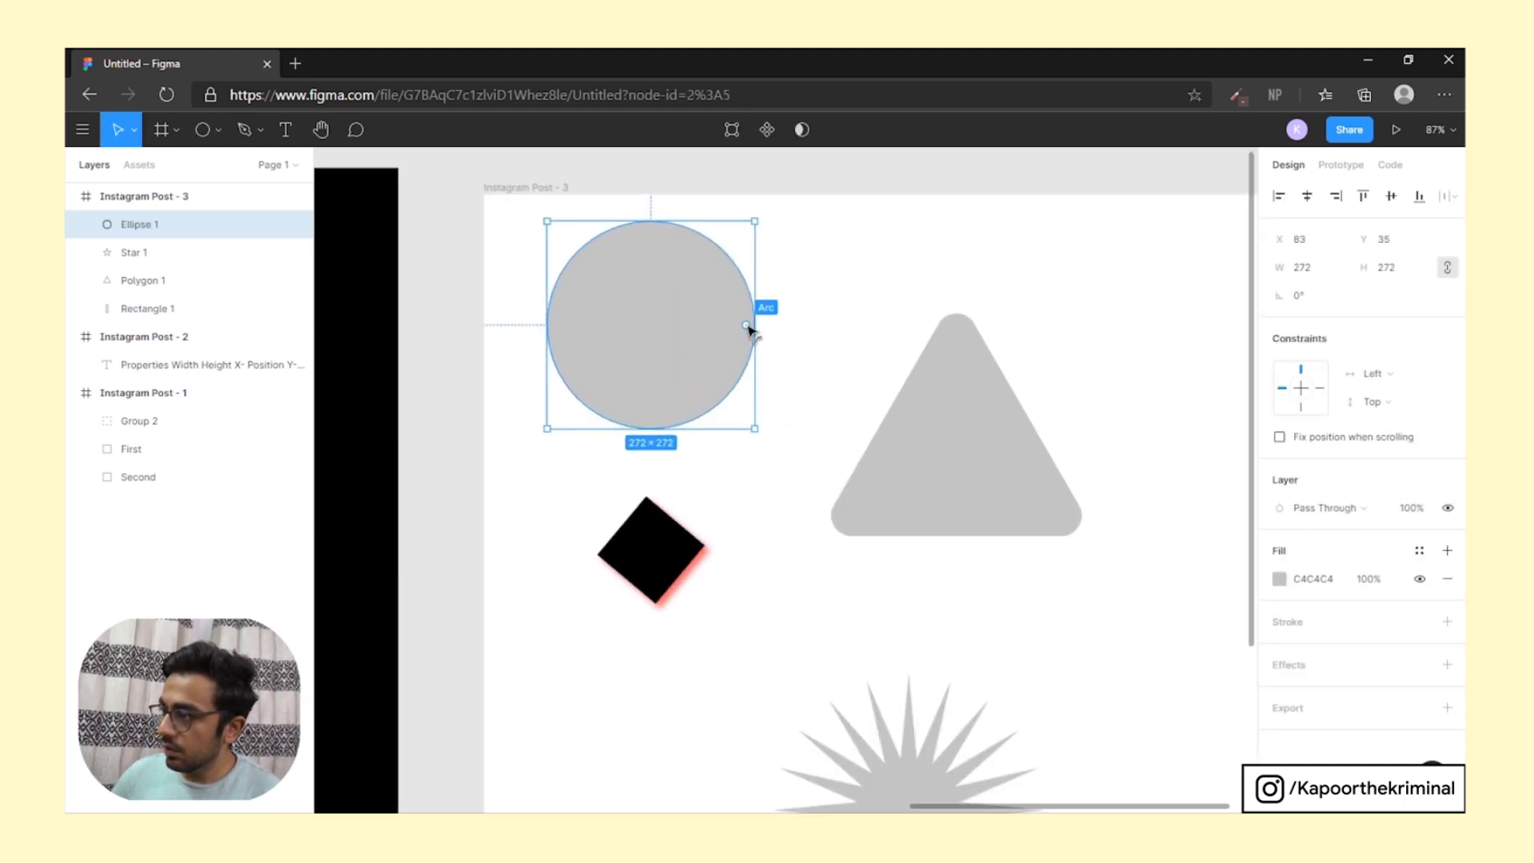
drag(747, 326, 541, 340)
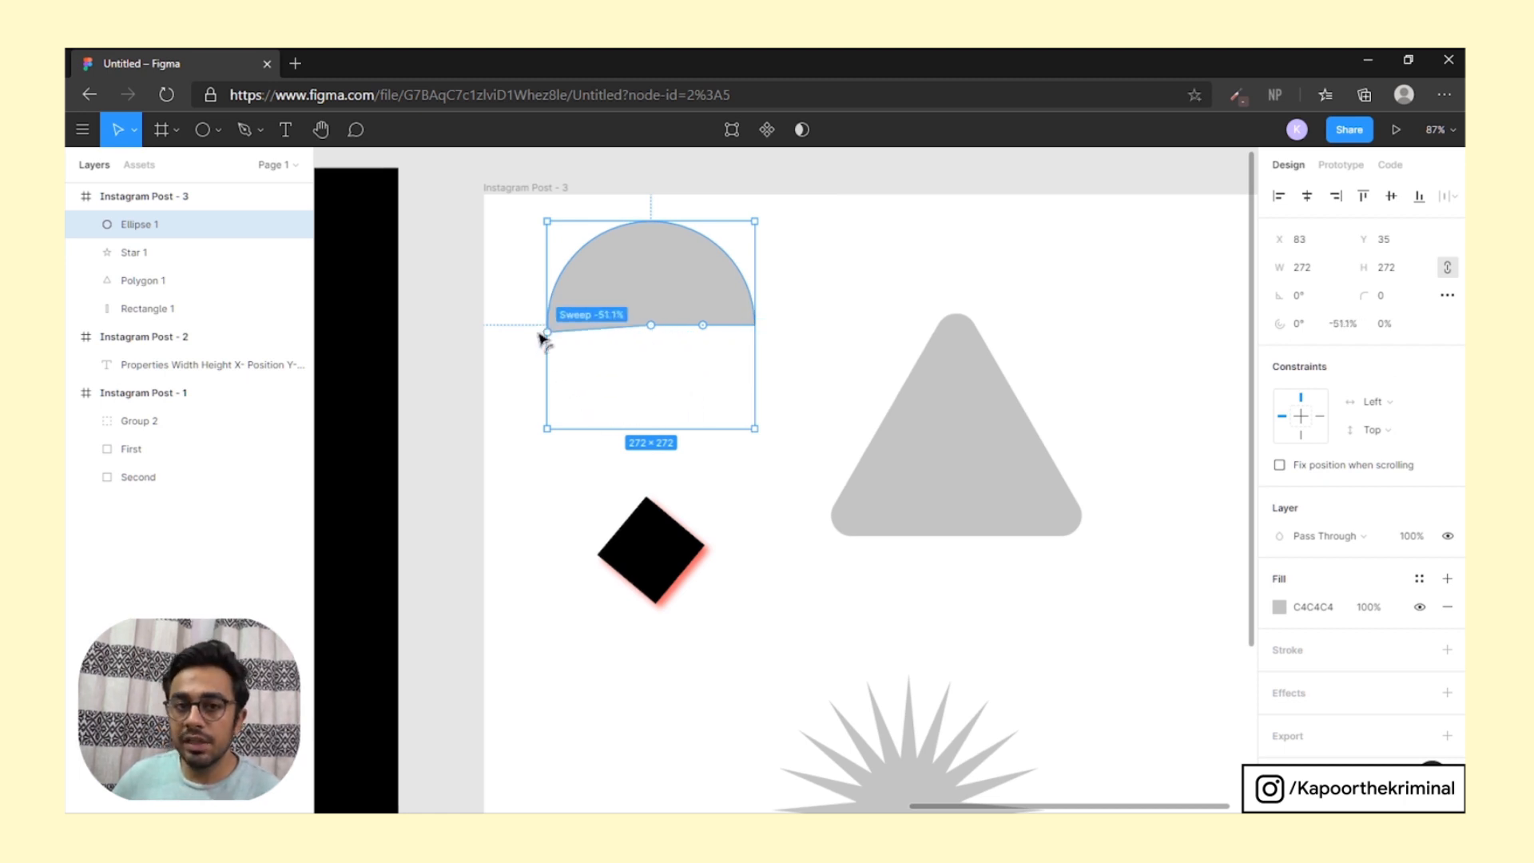
mouse_move(540, 338)
mouse_down()
mouse_move(596, 264)
mouse_move(663, 249)
mouse_move(589, 274)
mouse_move(555, 328)
mouse_up()
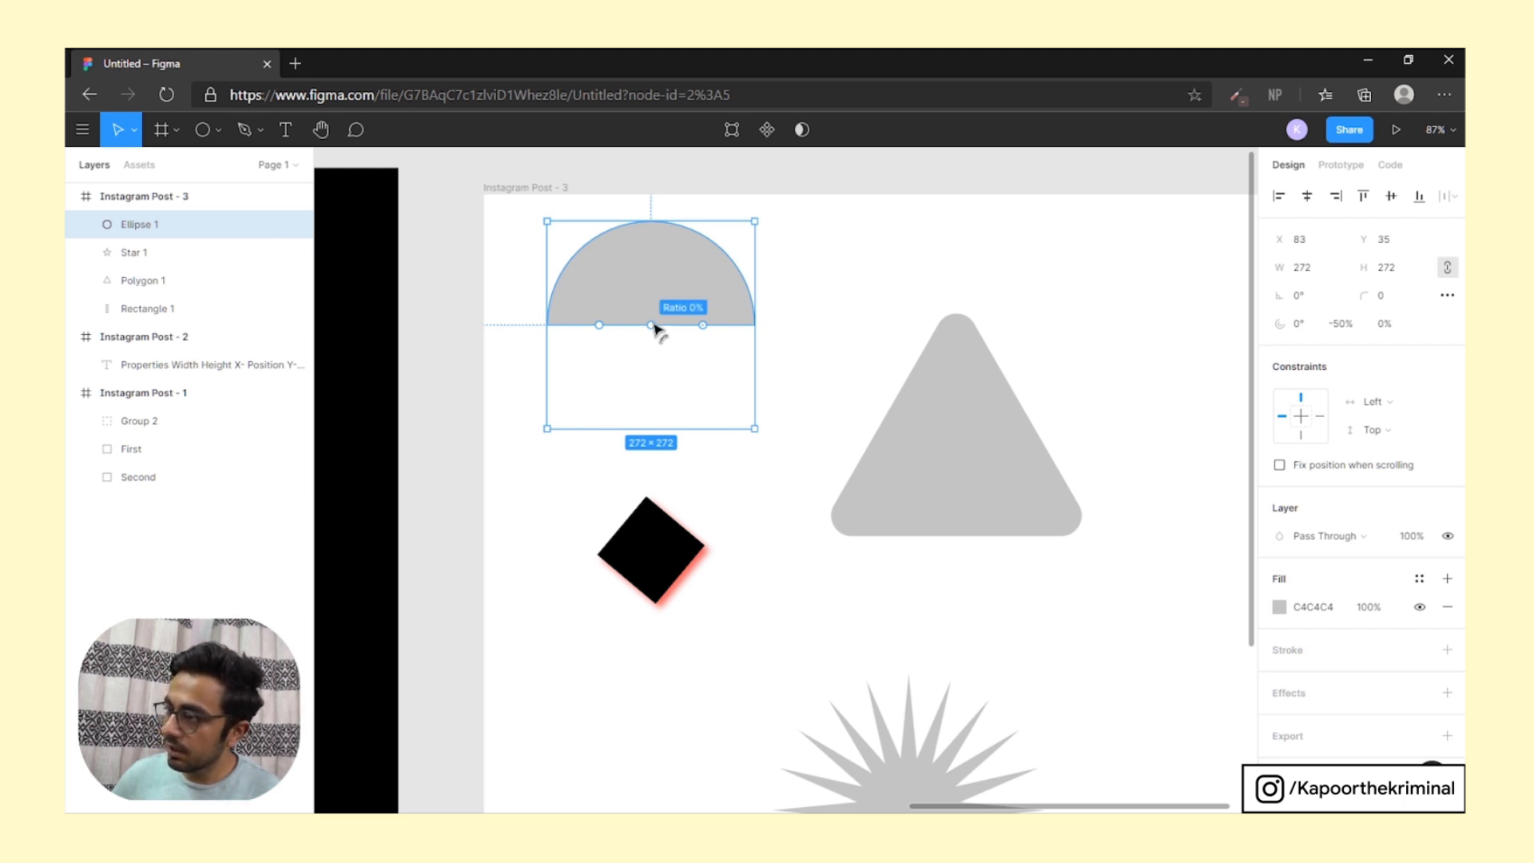
Hollow the half circle into an arch with an inner ratio of about 60%, and deselect it
drag(657, 328, 653, 322)
drag(654, 296, 653, 264)
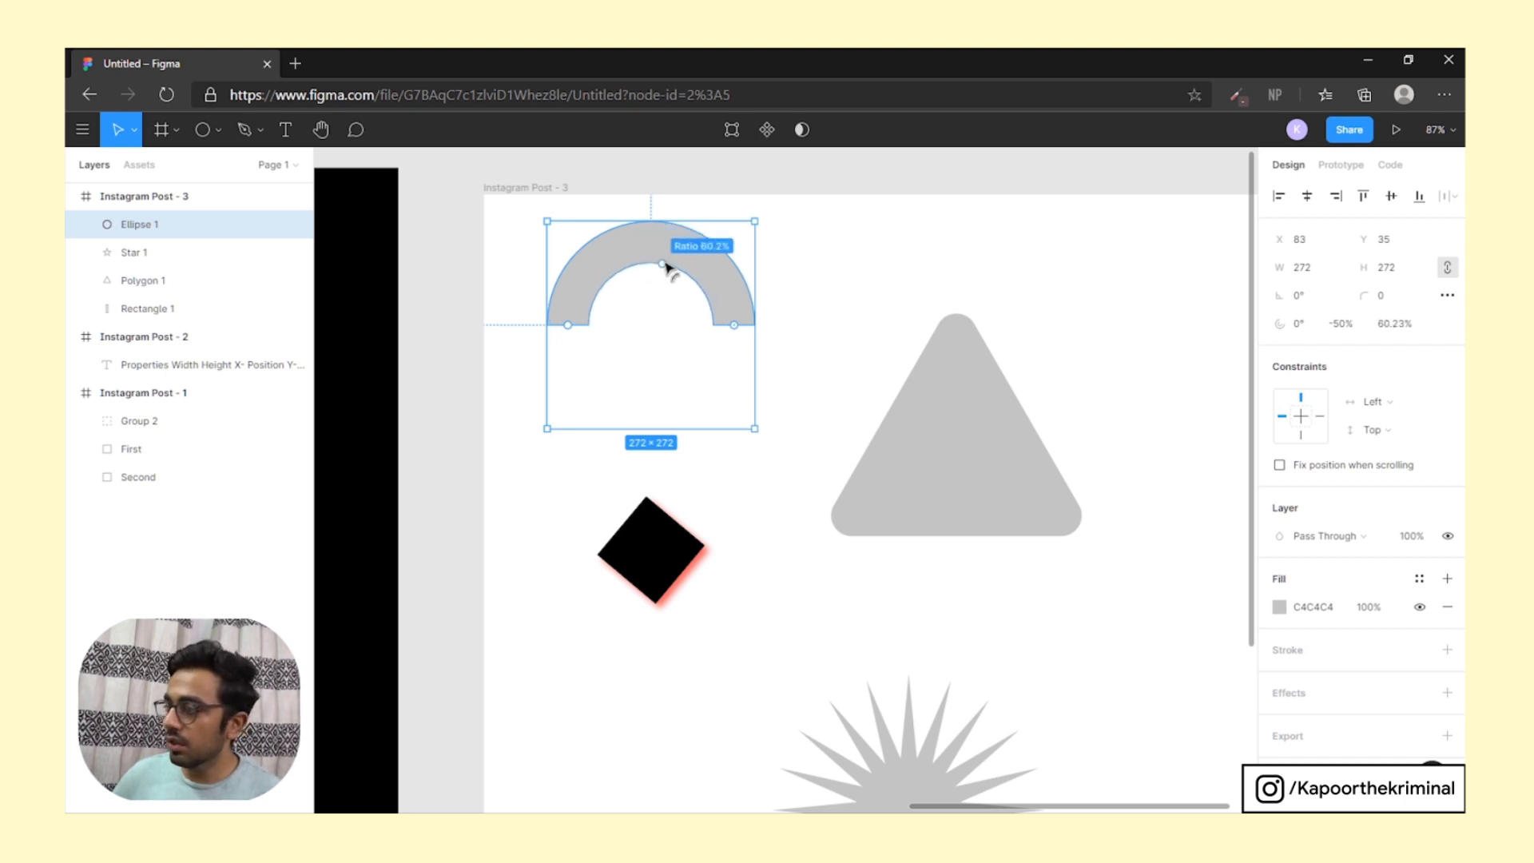
scroll(683, 345, down, 3)
click(754, 290)
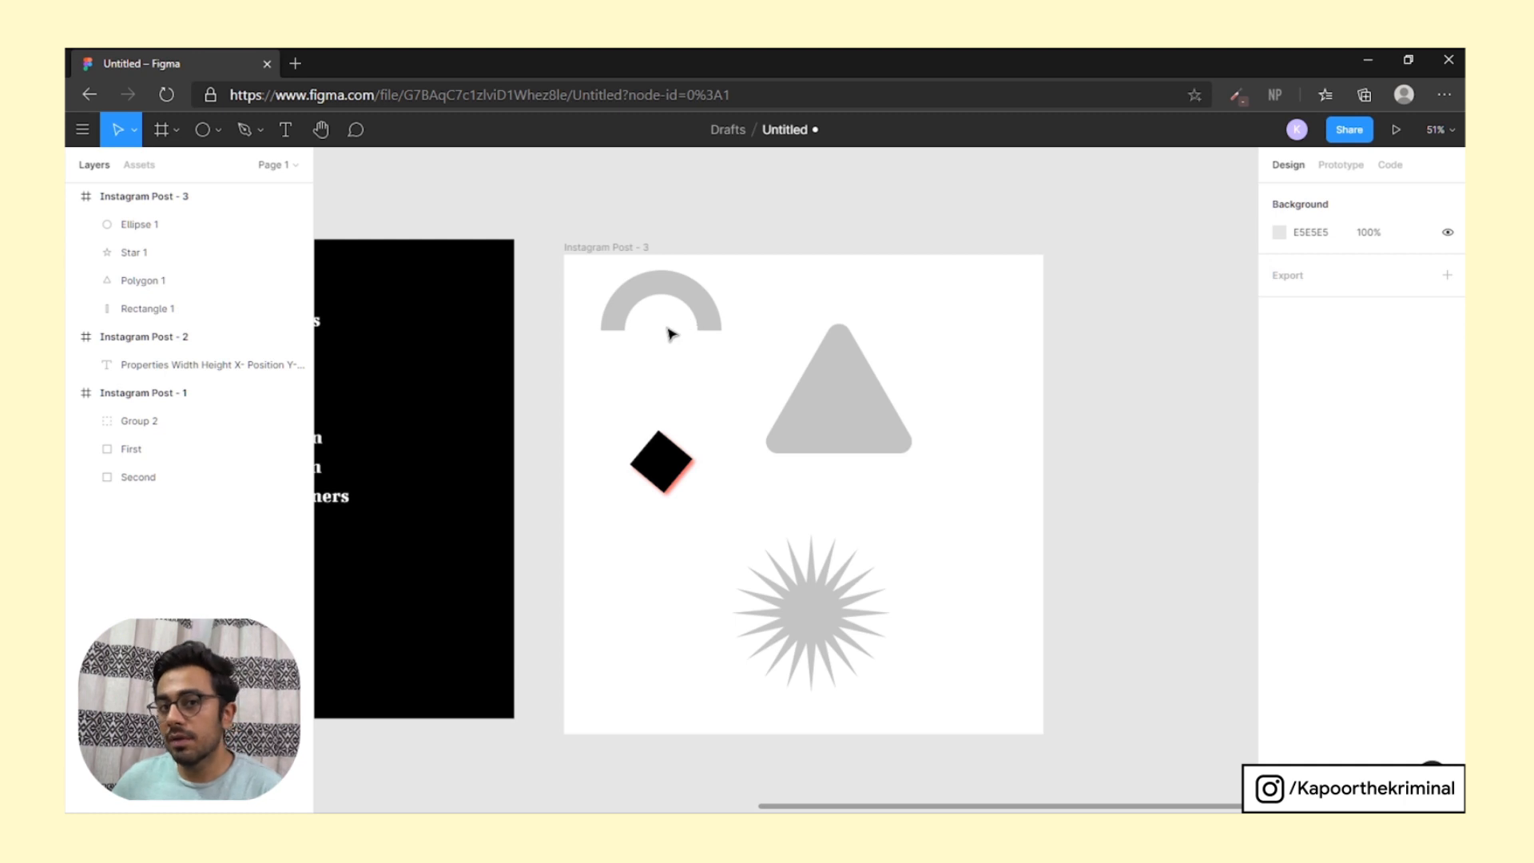
click(694, 303)
click(745, 289)
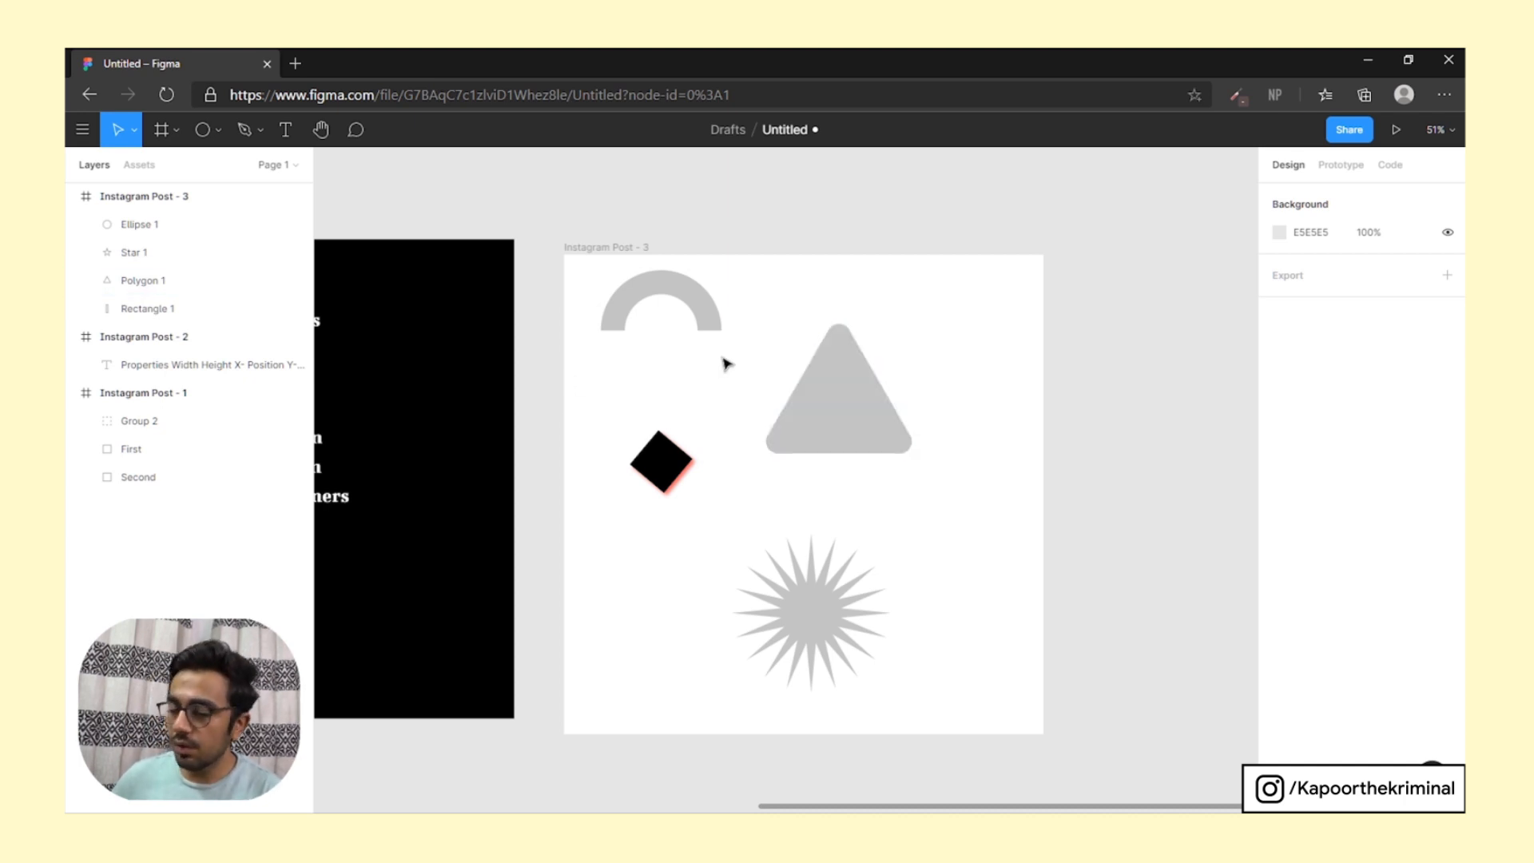
click(719, 319)
click(831, 287)
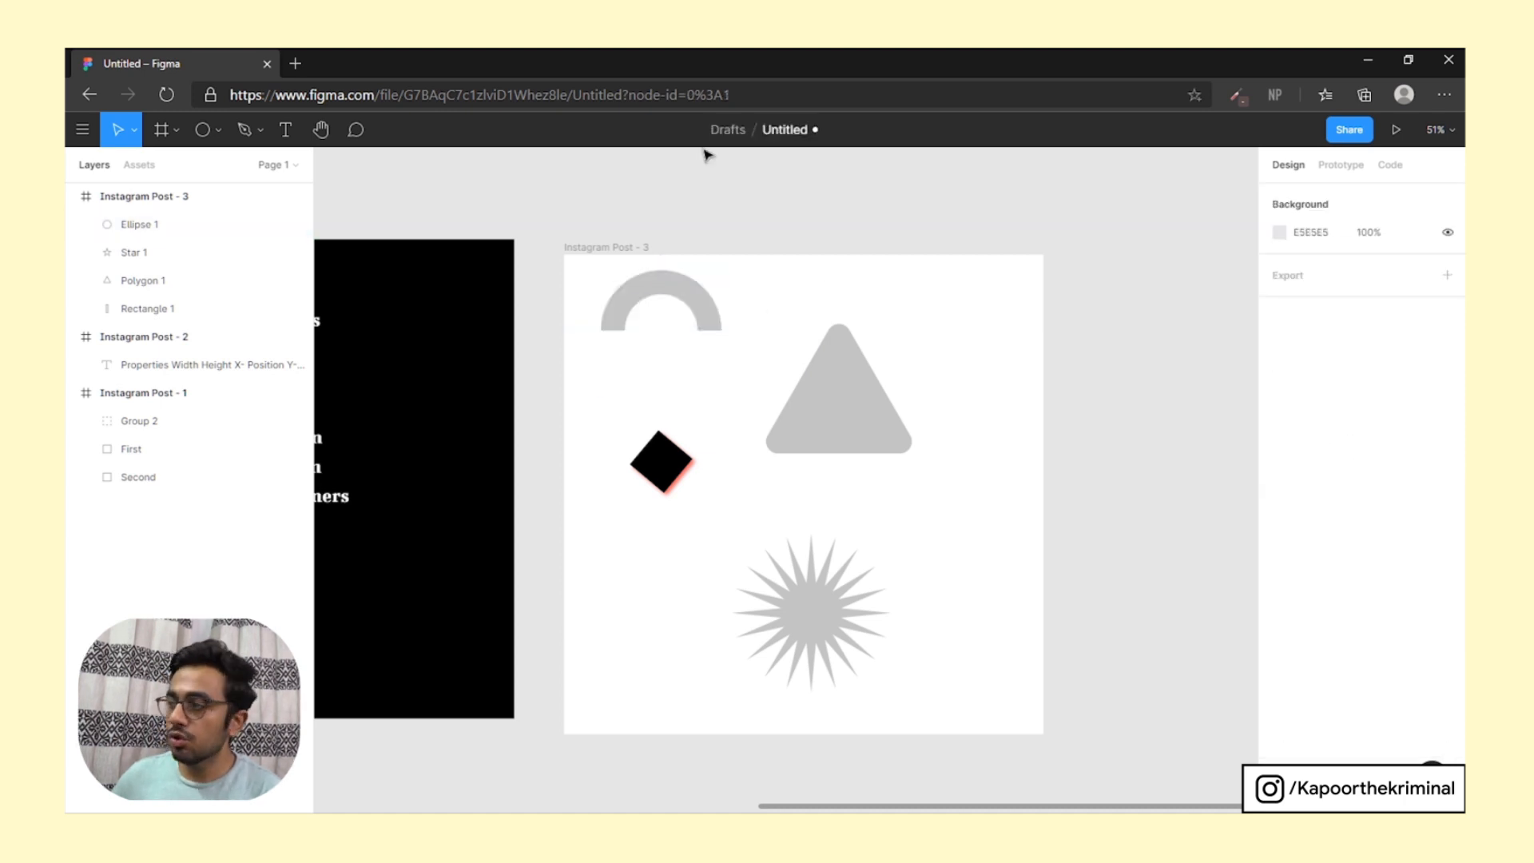
mouse_move(812, 137)
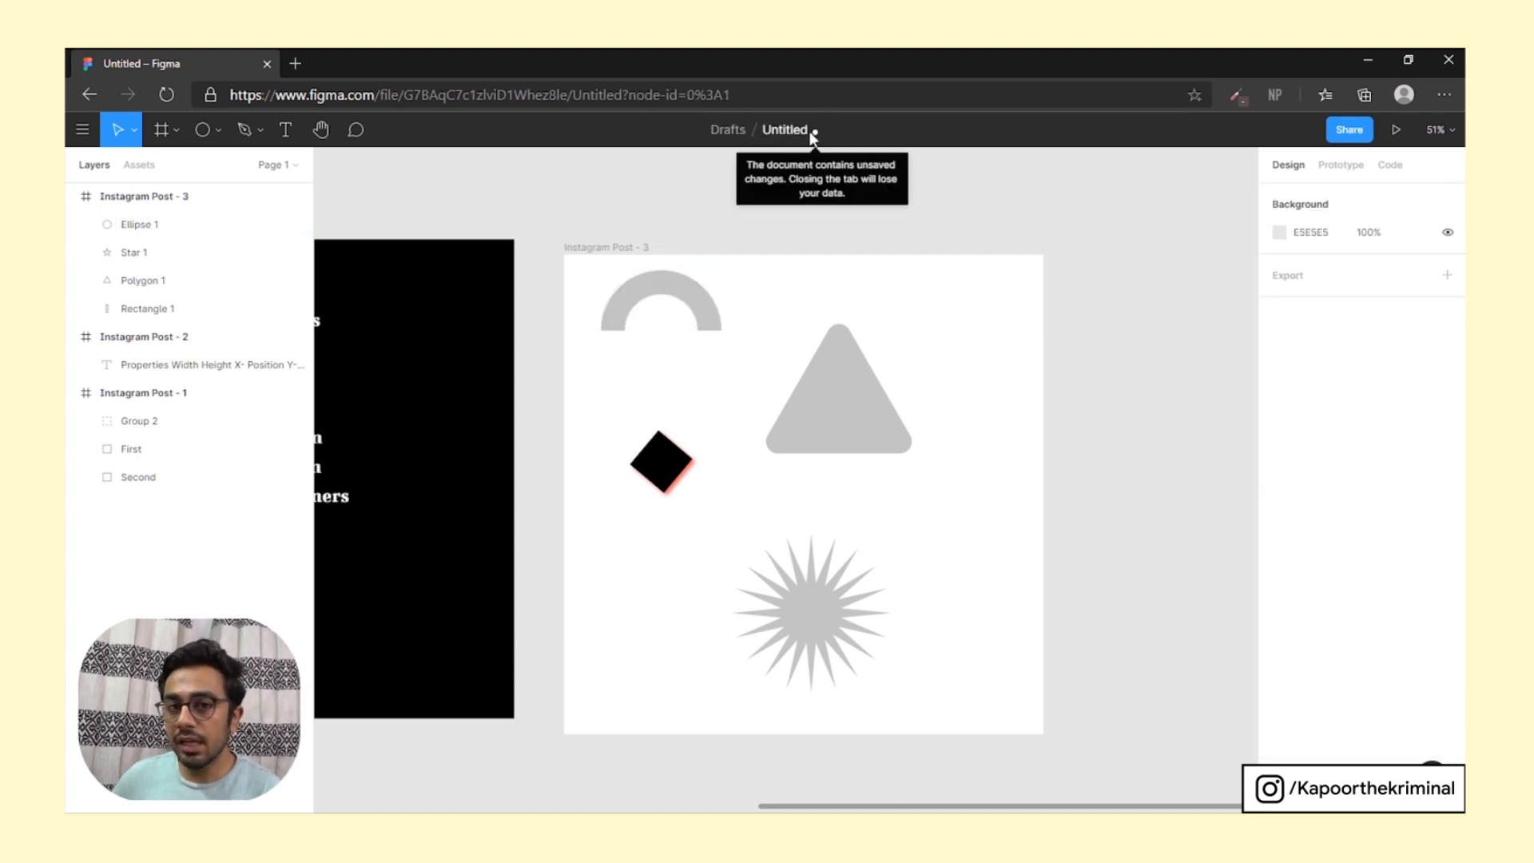
click(705, 312)
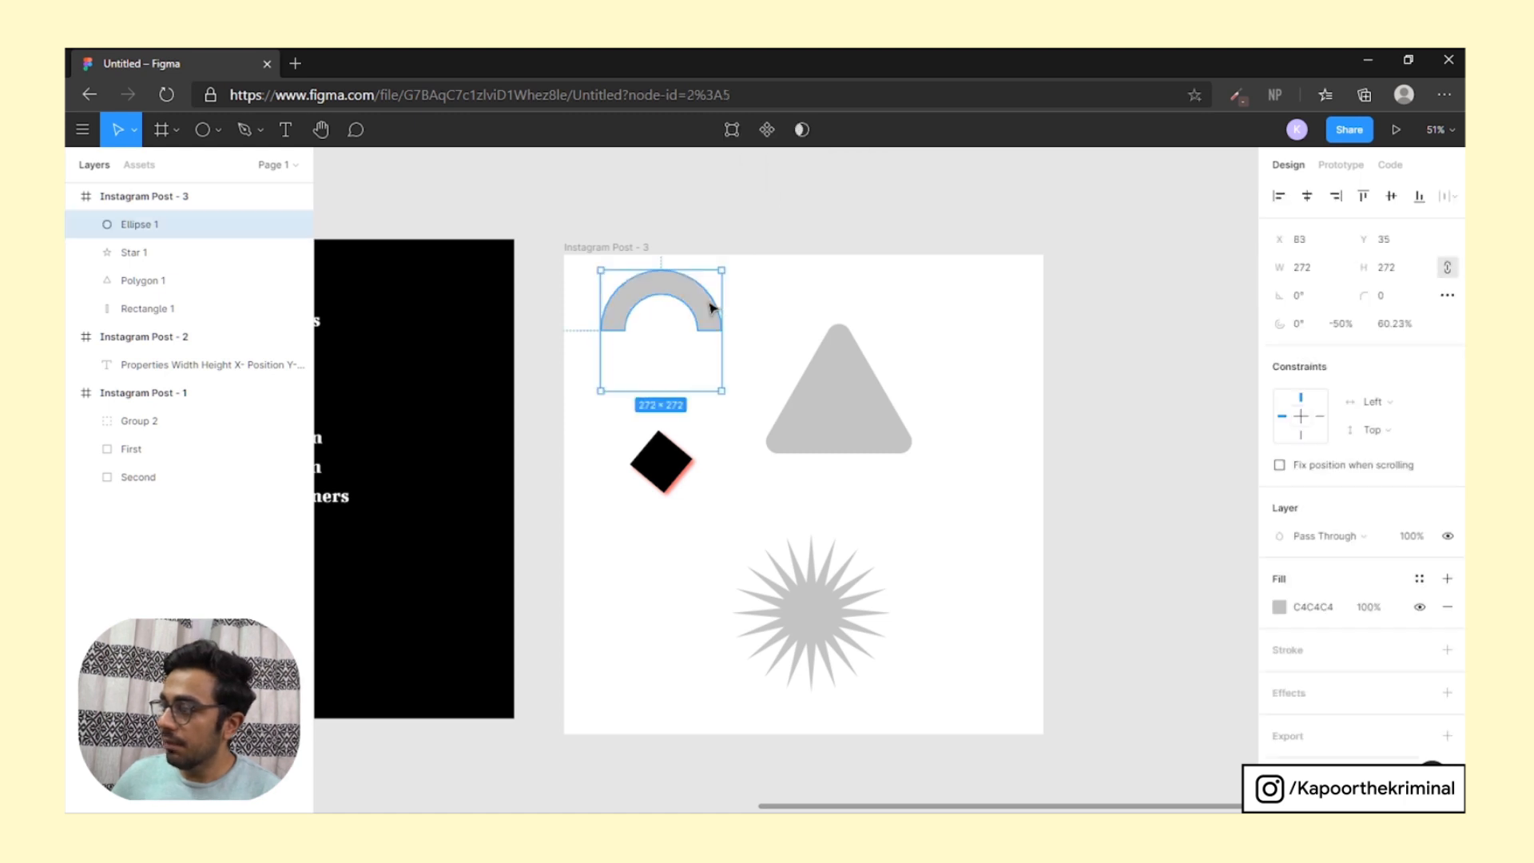
click(753, 314)
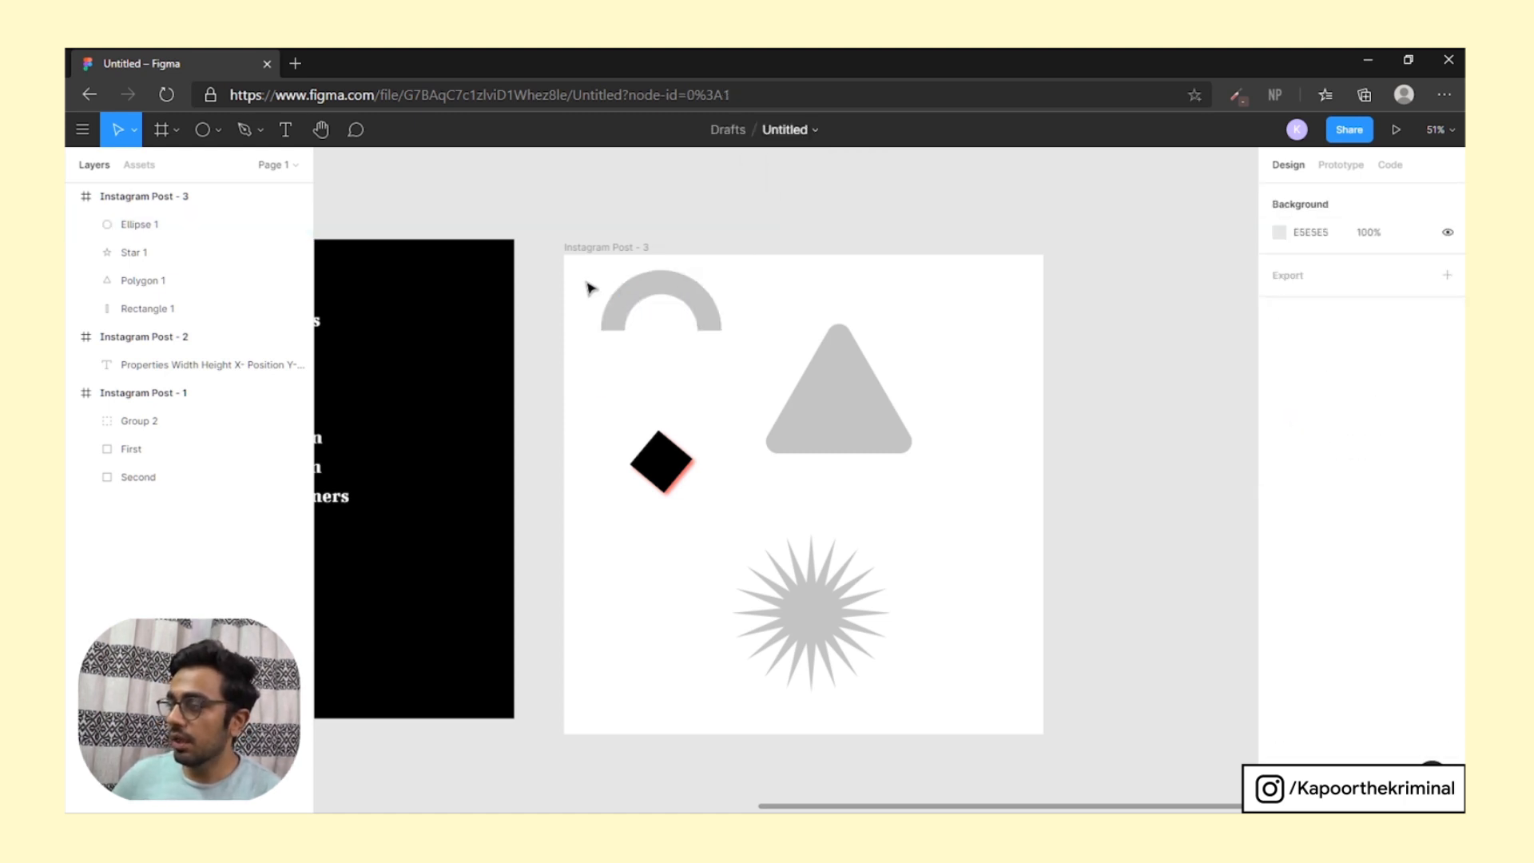